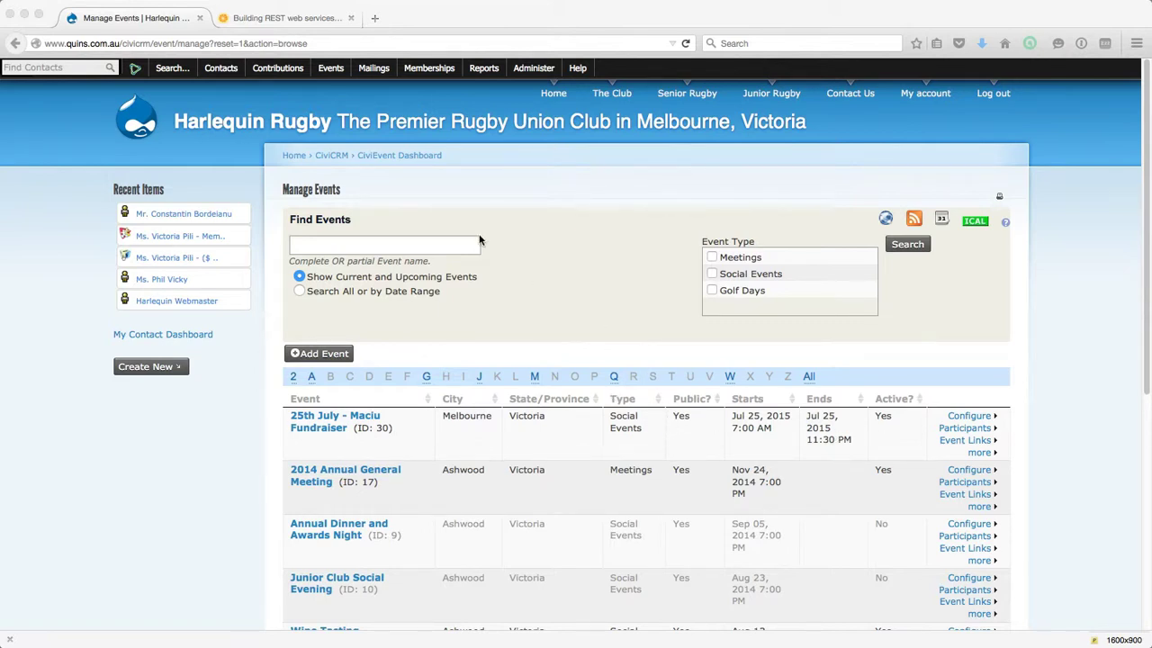
From Manage Events, show the Configure dropdown for the 25th July - Maciu Fundraiser (ID 30).
{"action": "left_click", "coordinate": [330, 72]}
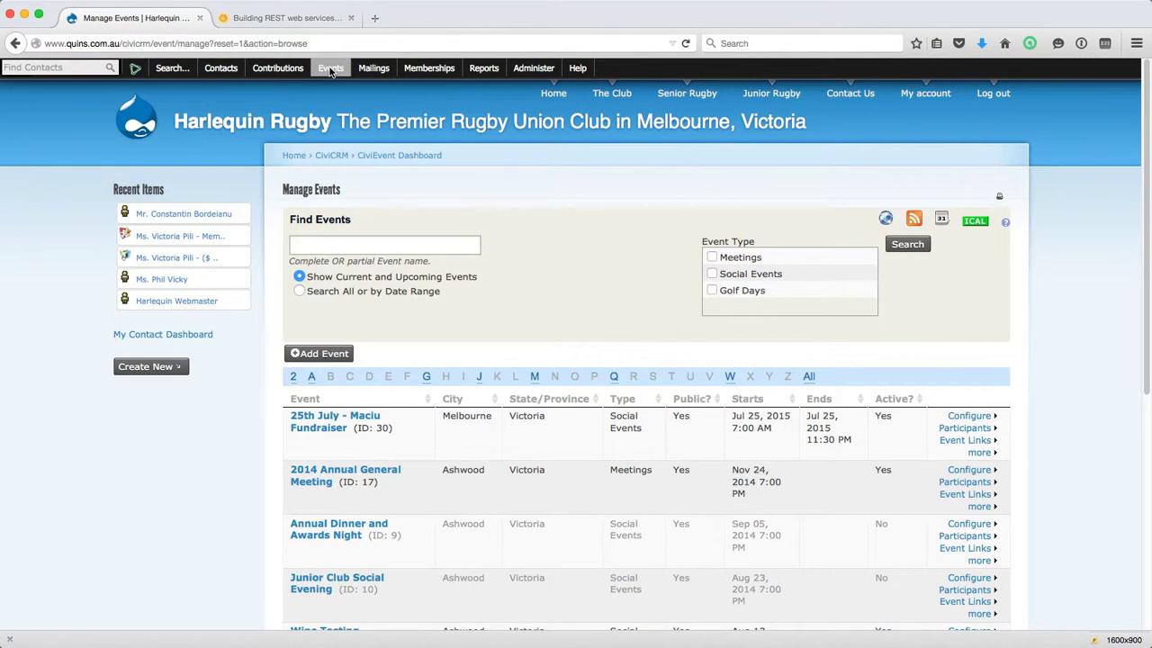
{"action": "left_click", "coordinate": [330, 72]}
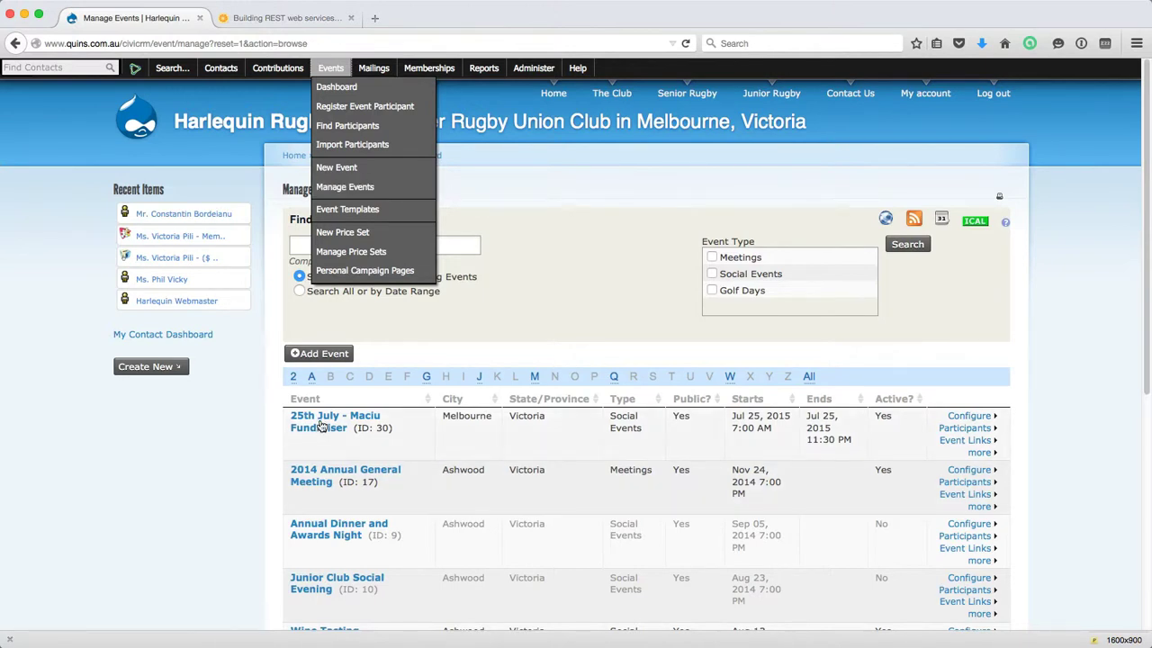
{"action": "left_click", "coordinate": [972, 428]}
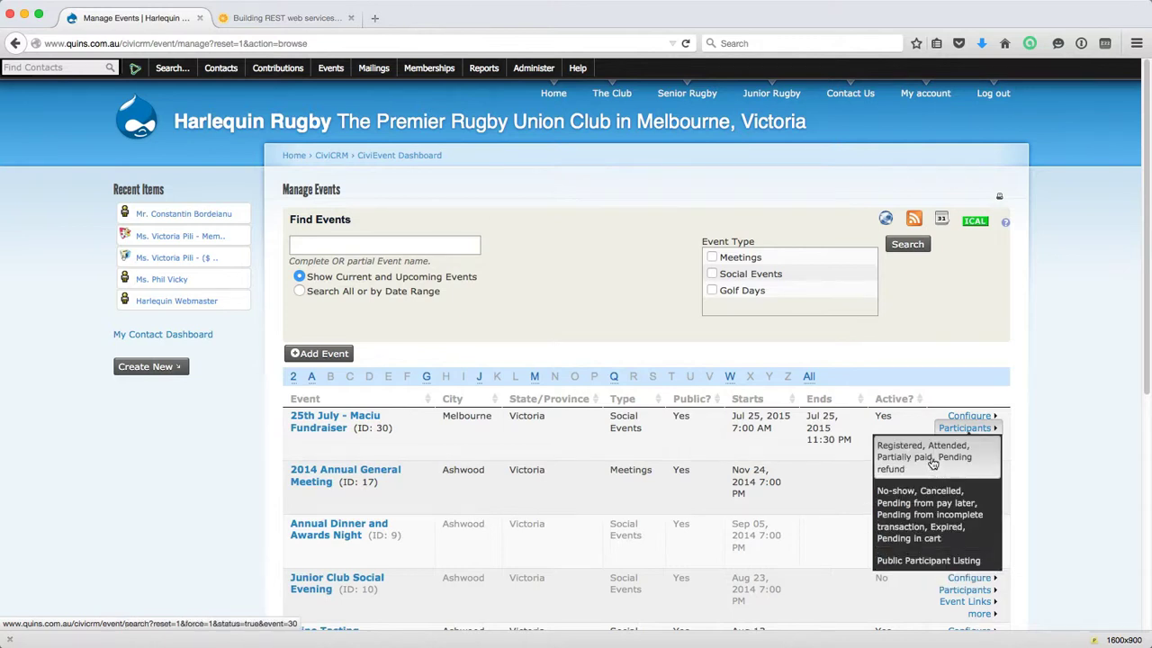
{"action": "left_click", "coordinate": [979, 417]}
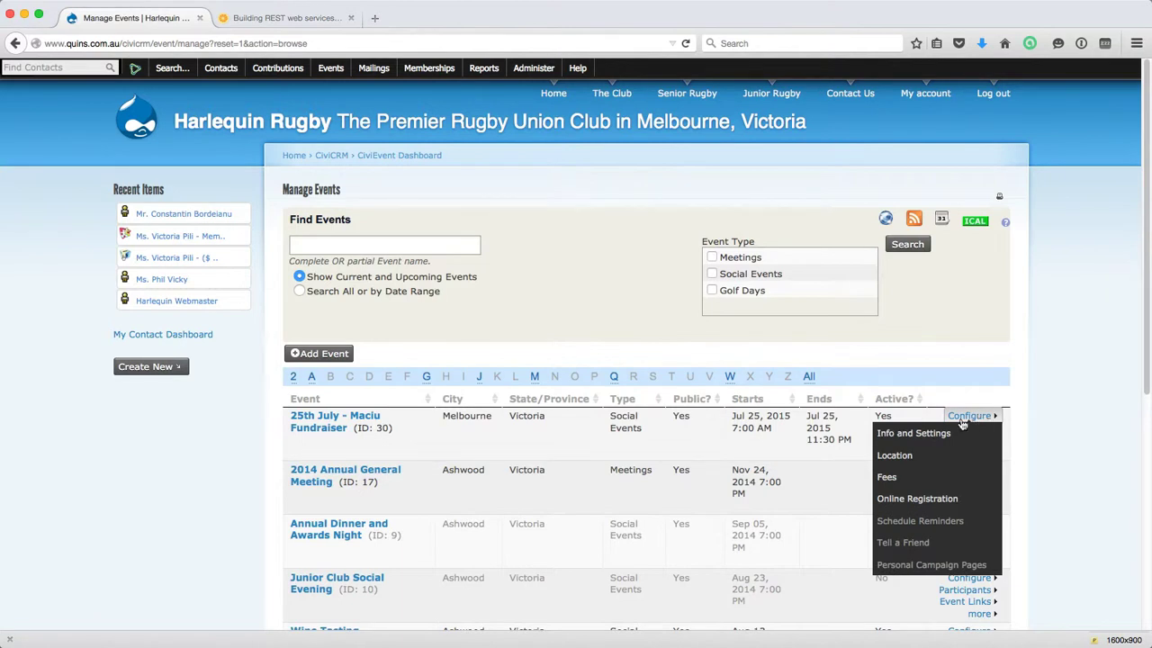
In Info and Settings, keep Social Events and Attendee, and set Participant Listing to Name and Email.
{"action": "left_click", "coordinate": [942, 435]}
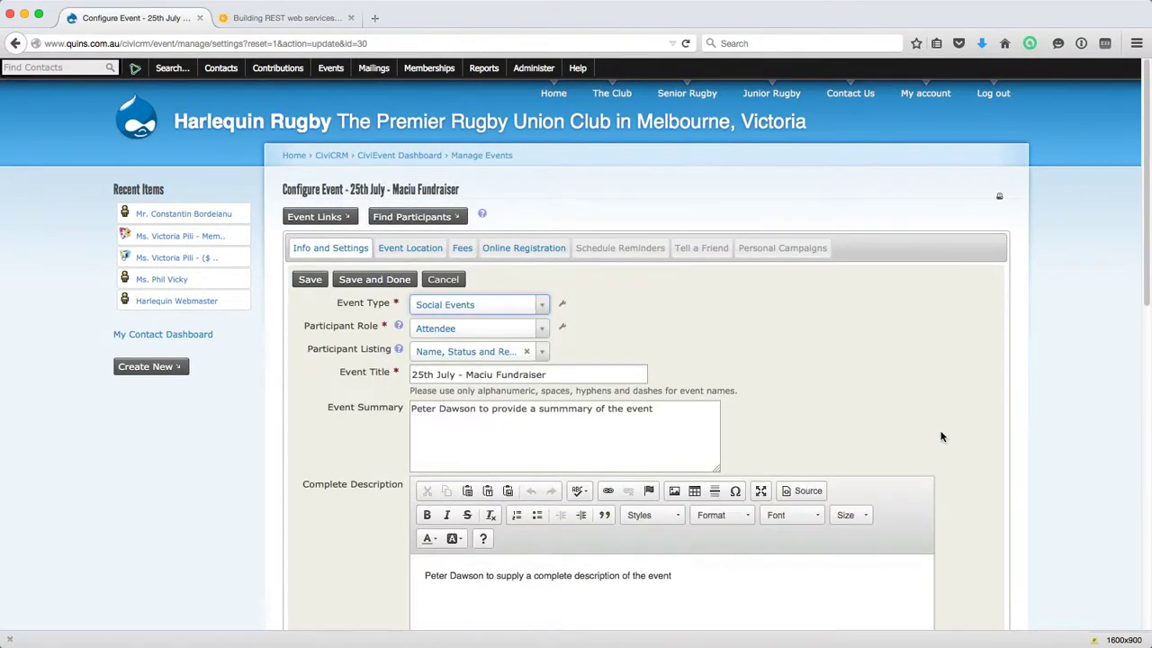
{"action": "left_click", "coordinate": [543, 306]}
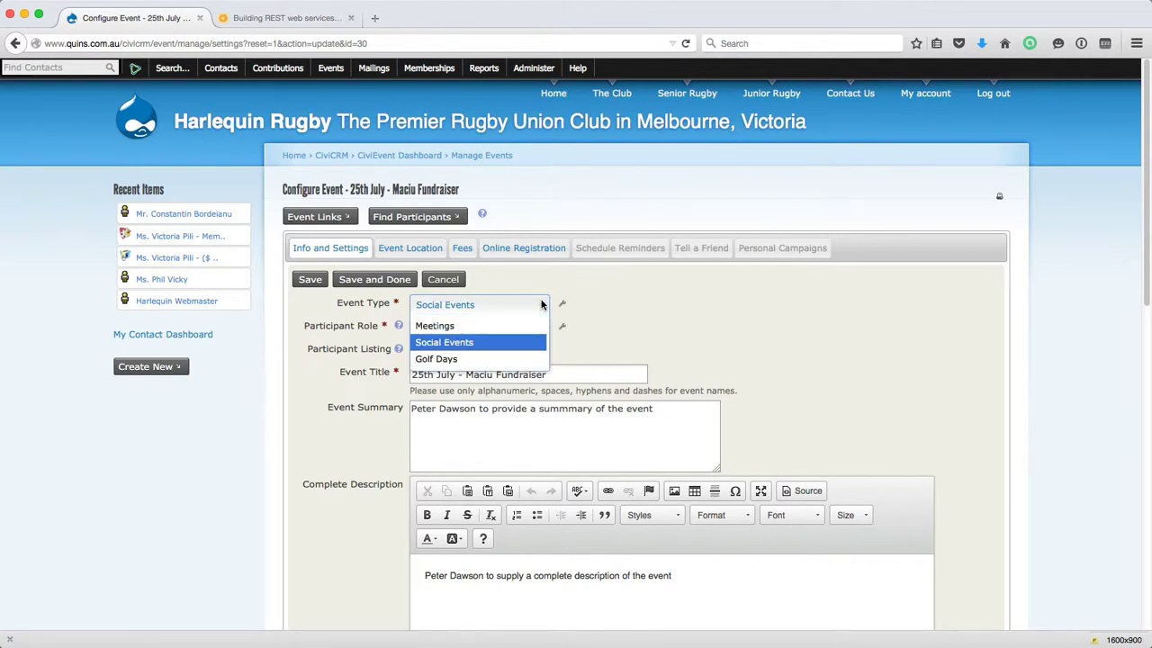
{"action": "left_click", "coordinate": [543, 305]}
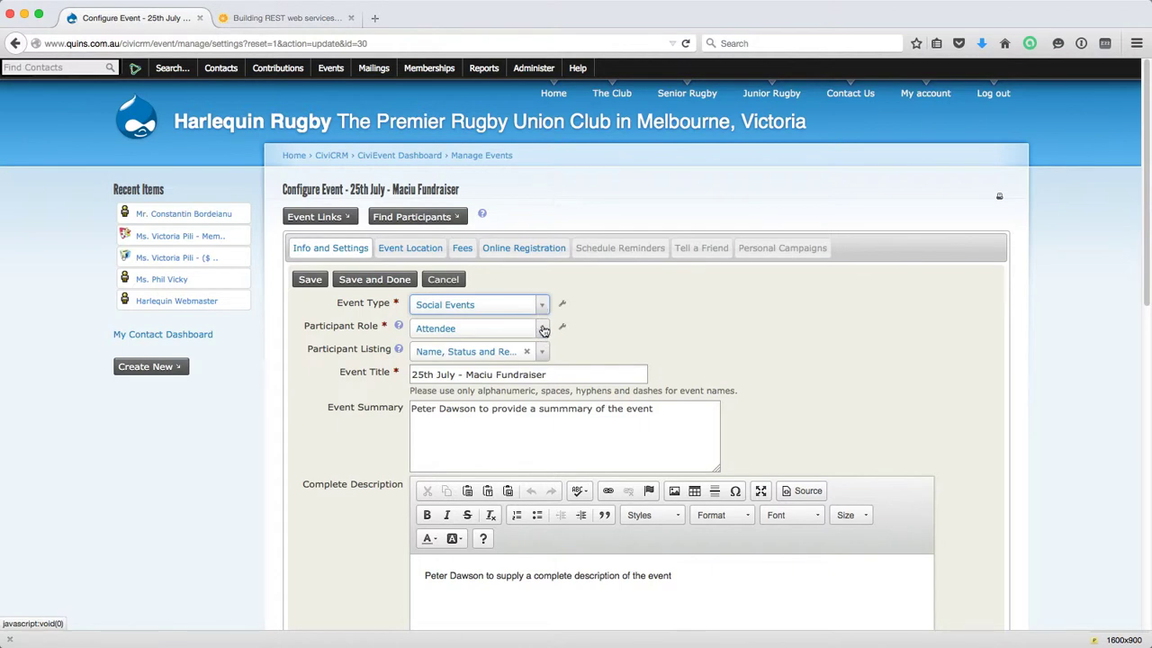
{"action": "left_click", "coordinate": [544, 331]}
{"action": "left_click", "coordinate": [544, 331]}
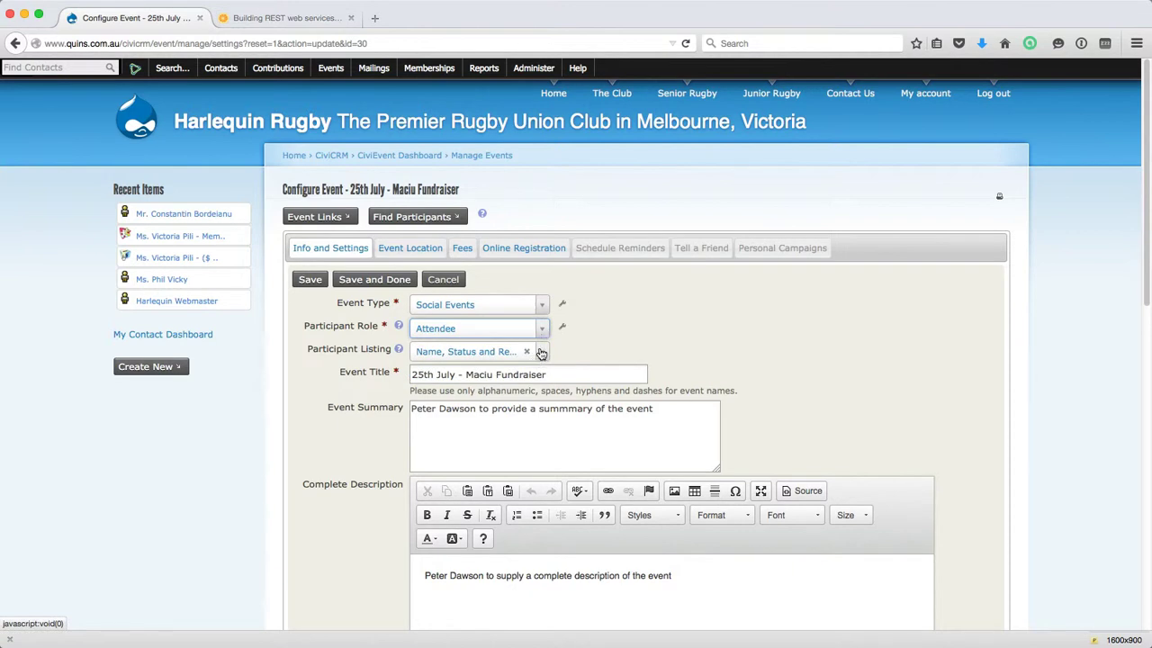
{"action": "left_click", "coordinate": [540, 352]}
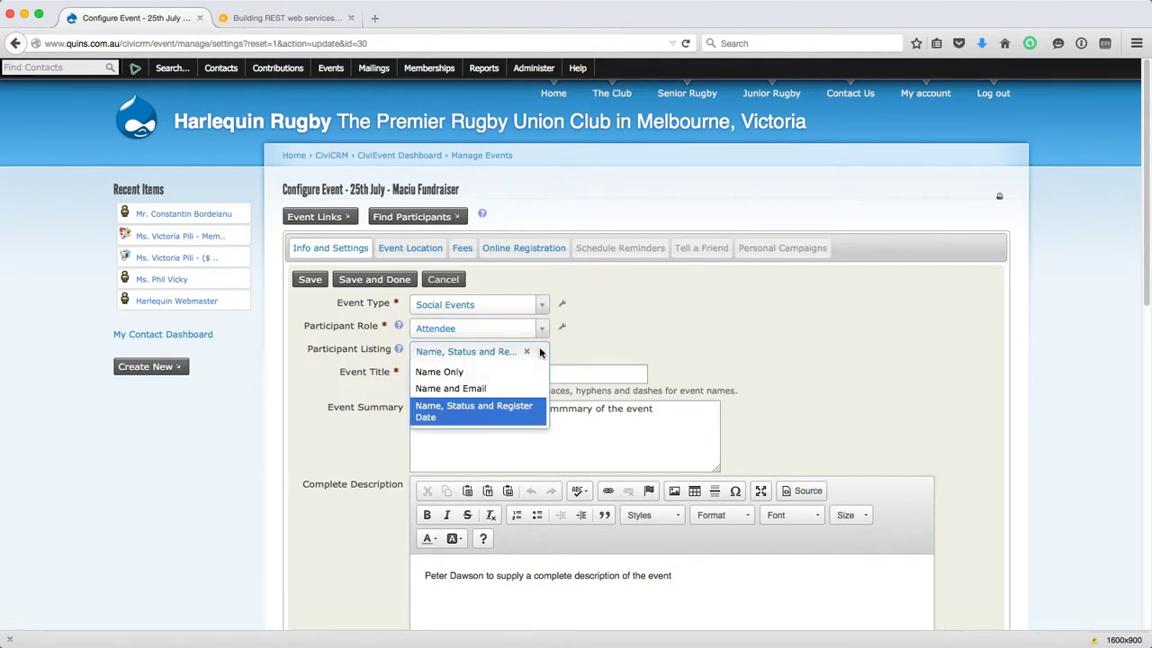
{"action": "left_click", "coordinate": [467, 386]}
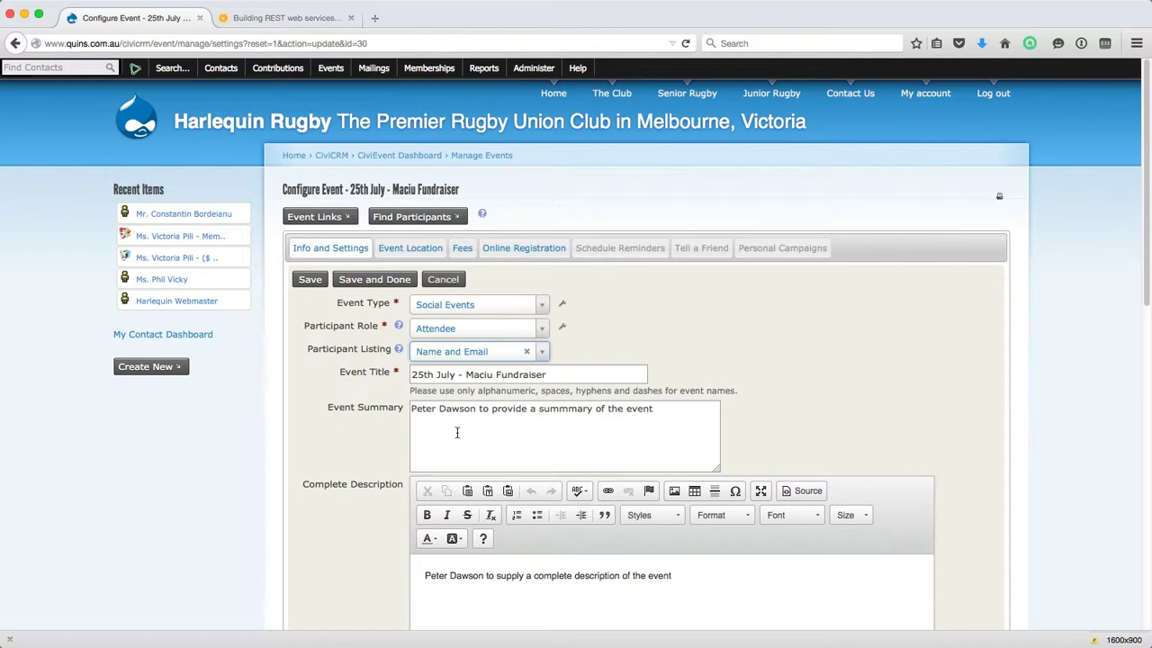
{"action": "scroll", "coordinate": [458, 432], "scroll_direction": "down", "scroll_amount": 1}
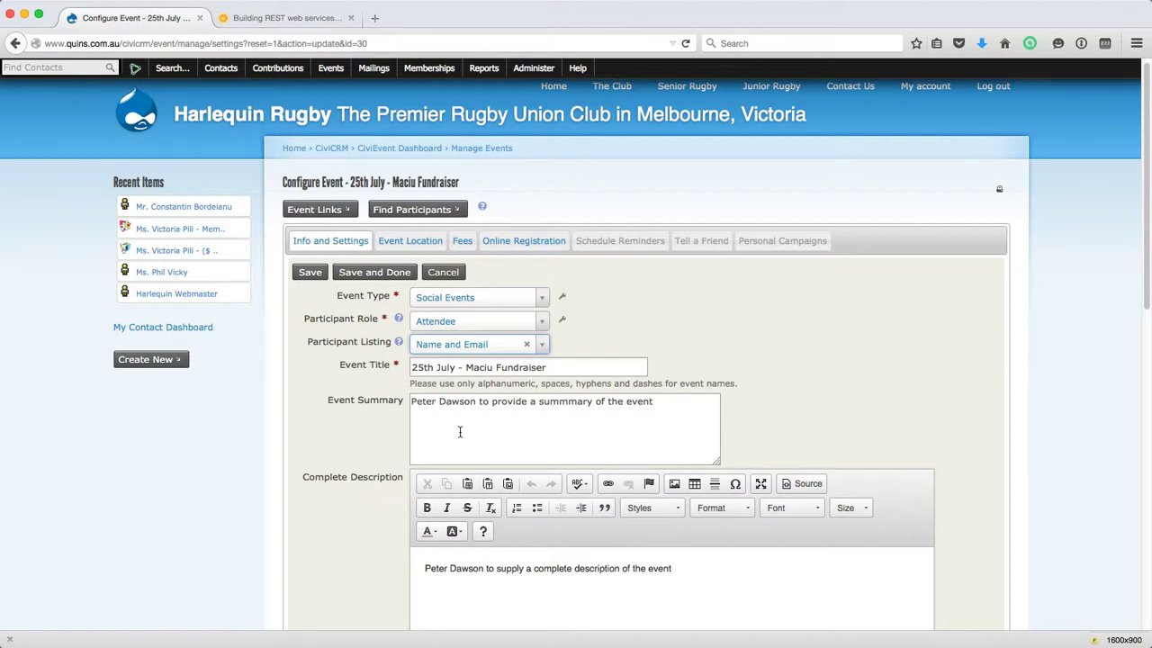
{"action": "scroll", "coordinate": [458, 432], "scroll_direction": "down", "scroll_amount": 5}
{"action": "scroll", "coordinate": [476, 492], "scroll_direction": "down", "scroll_amount": 5}
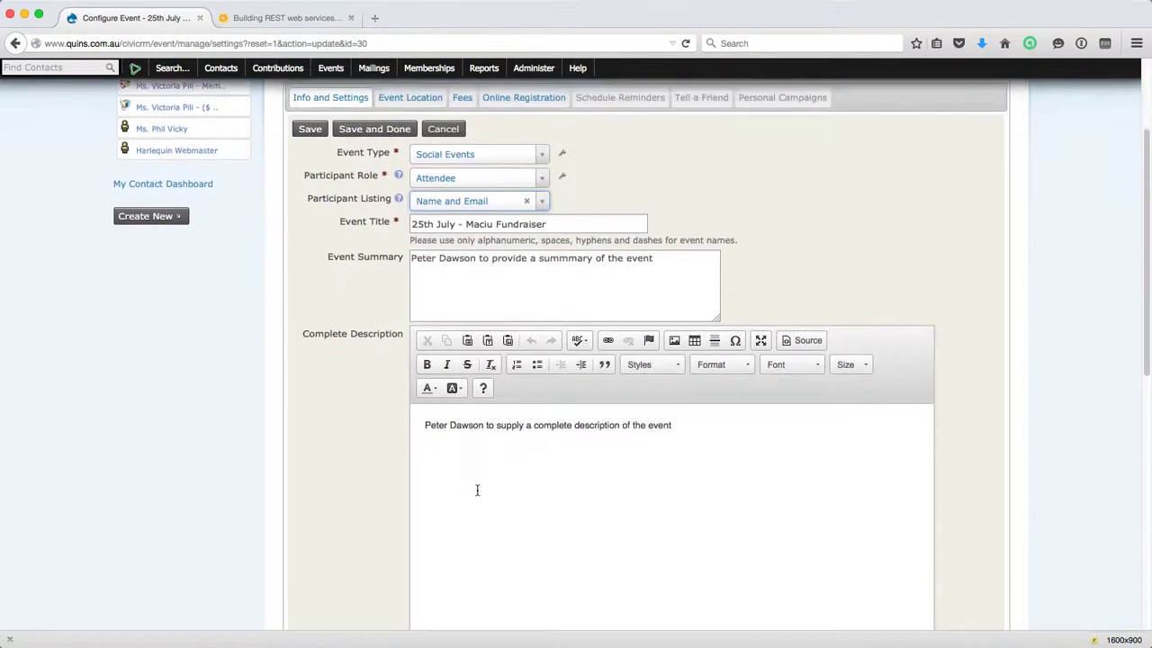
{"action": "scroll", "coordinate": [469, 389], "scroll_direction": "down", "scroll_amount": 3}
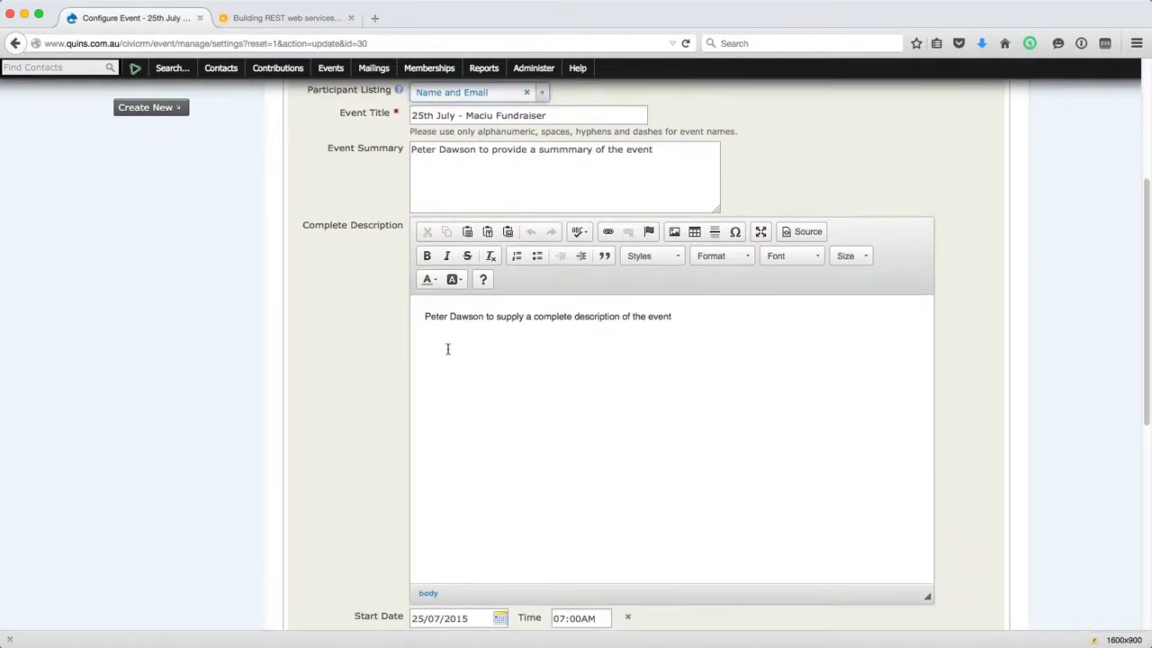
{"action": "scroll", "coordinate": [445, 350], "scroll_direction": "down", "scroll_amount": 5}
{"action": "scroll", "coordinate": [448, 349], "scroll_direction": "down", "scroll_amount": 5}
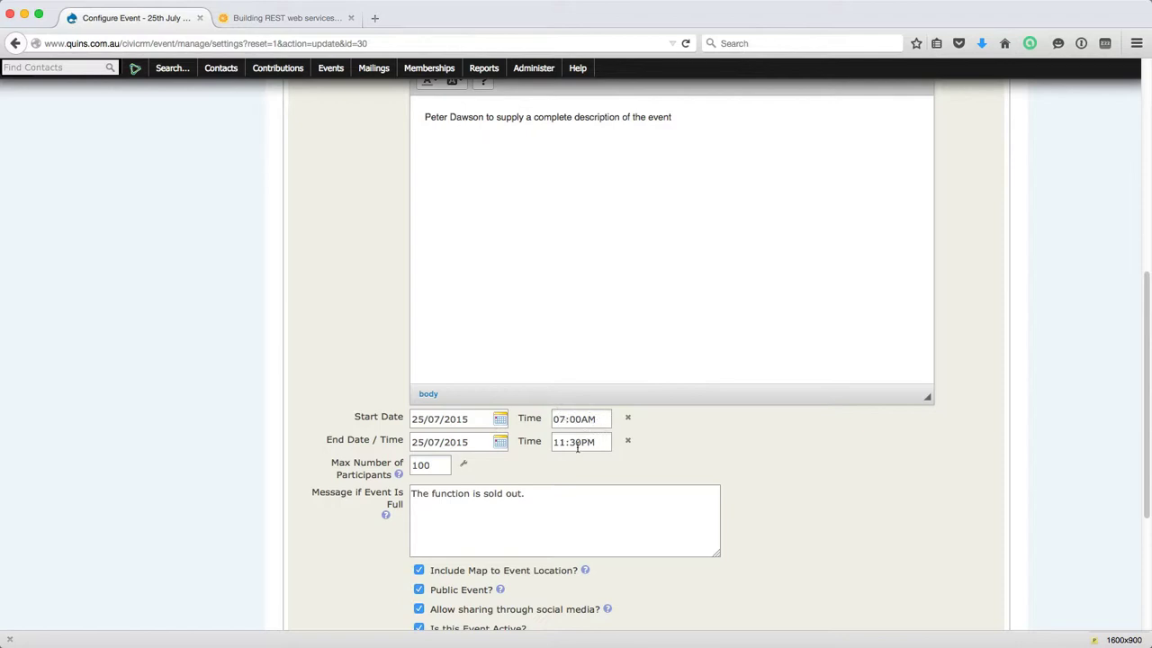
{"action": "scroll", "coordinate": [432, 467], "scroll_direction": "down", "scroll_amount": 2}
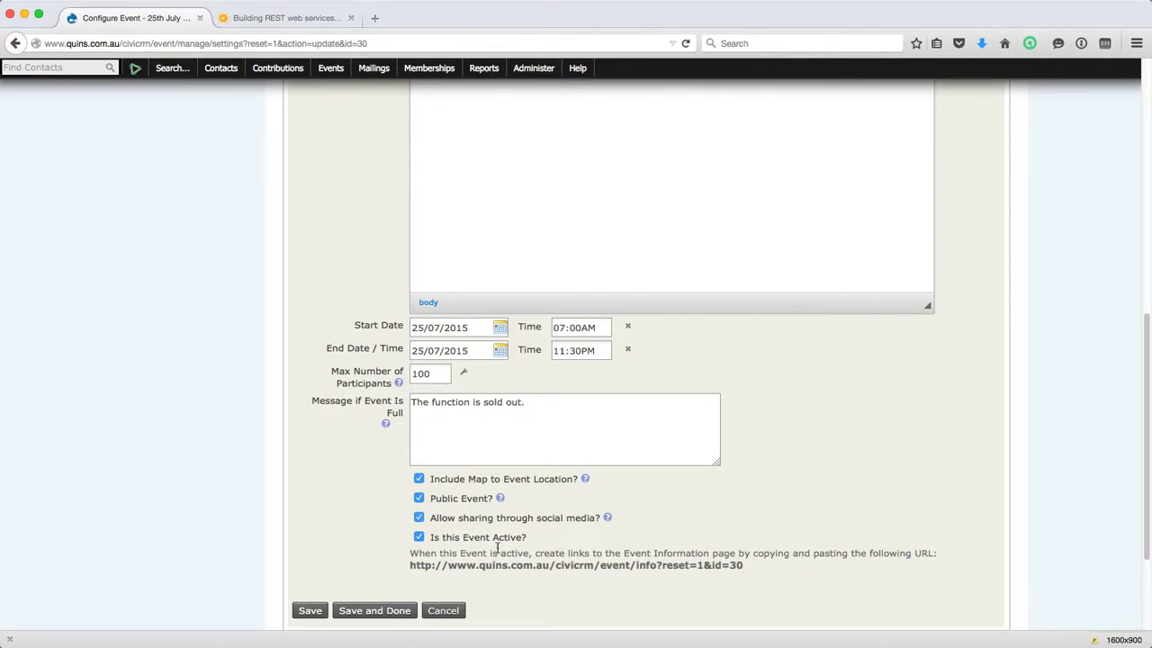
Select the event information page URL, then save the unchanged Info and Settings form.
{"action": "scroll", "coordinate": [493, 547], "scroll_direction": "down", "scroll_amount": 1}
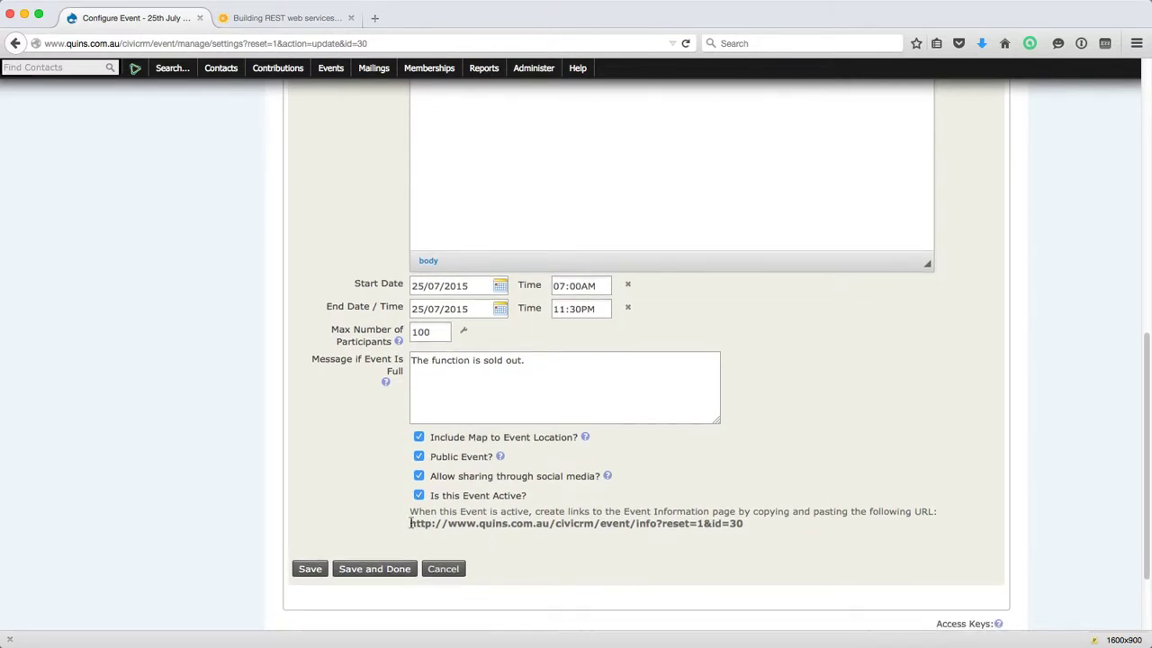
{"action": "left_click_drag", "start_coordinate": [410, 522], "coordinate": [766, 528]}
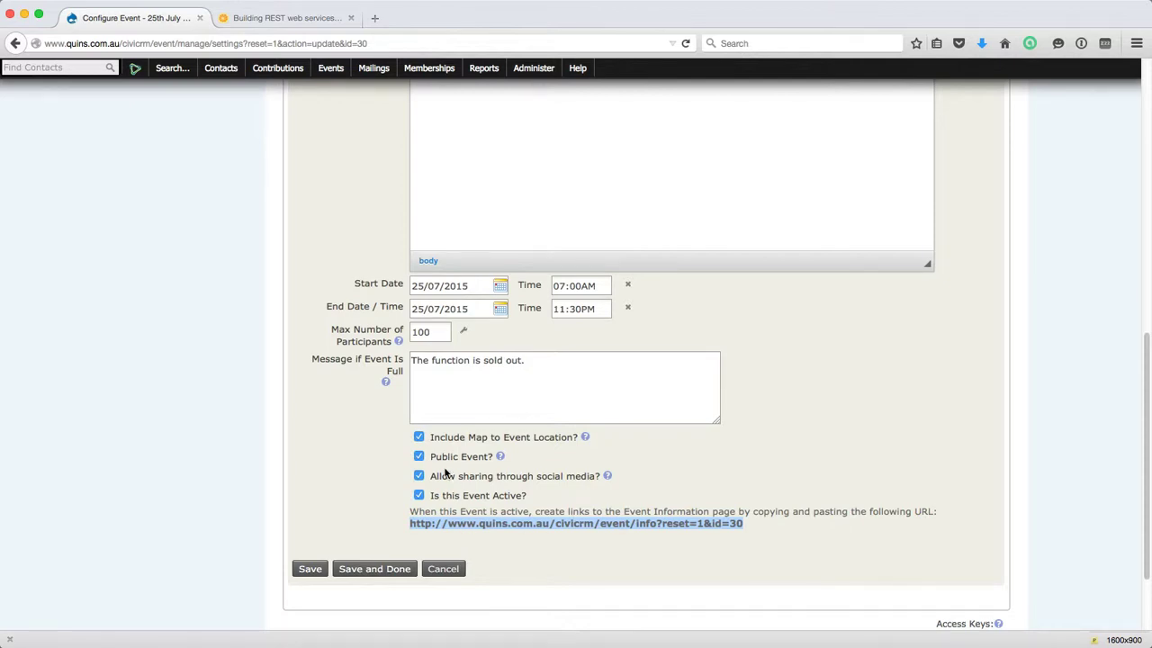
{"action": "scroll", "coordinate": [444, 475], "scroll_direction": "up", "scroll_amount": 1}
{"action": "scroll", "coordinate": [444, 472], "scroll_direction": "up", "scroll_amount": 10}
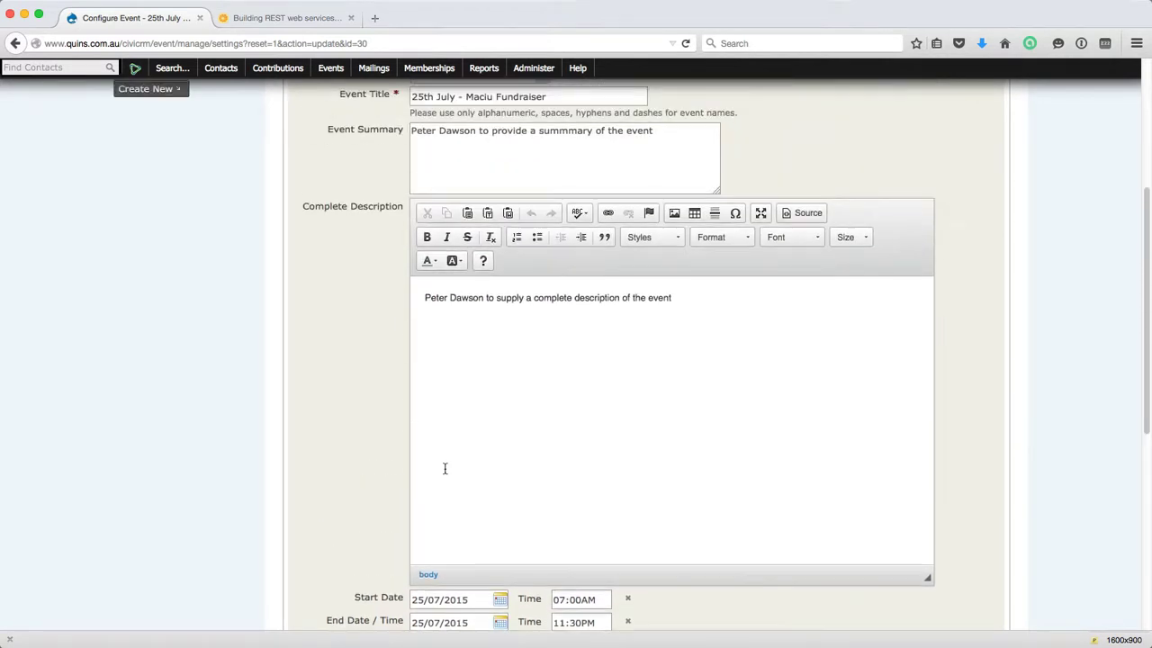
{"action": "scroll", "coordinate": [445, 468], "scroll_direction": "up", "scroll_amount": 2}
{"action": "scroll", "coordinate": [446, 475], "scroll_direction": "up", "scroll_amount": 1}
{"action": "scroll", "coordinate": [446, 475], "scroll_direction": "down", "scroll_amount": 5}
{"action": "scroll", "coordinate": [444, 470], "scroll_direction": "down", "scroll_amount": 5}
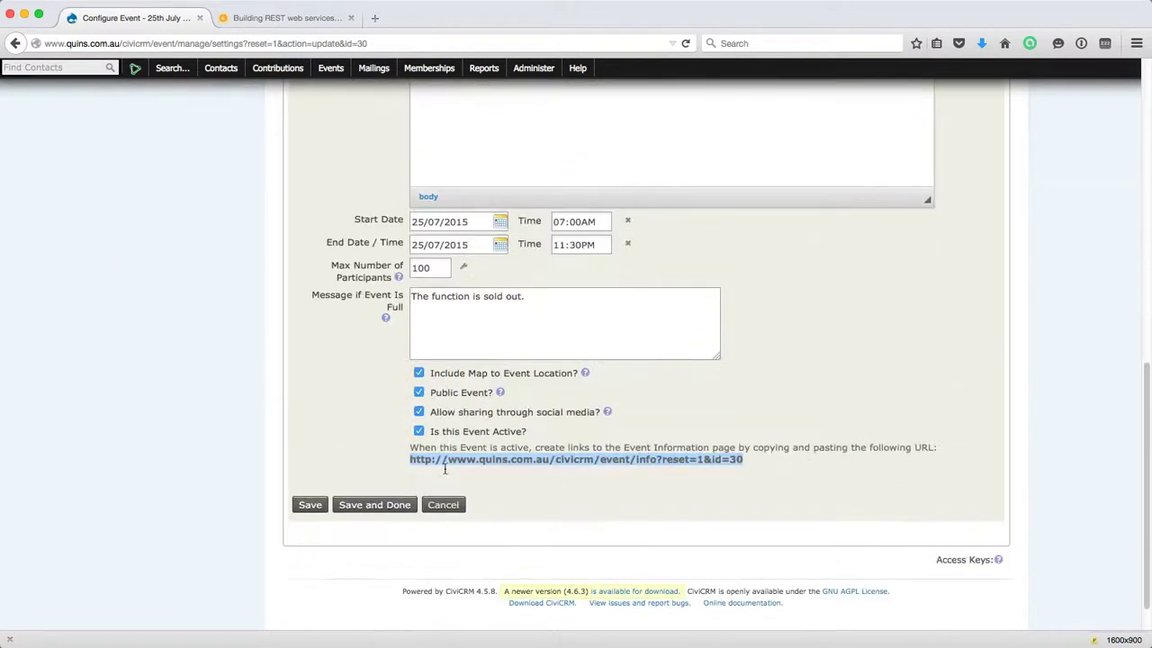
{"action": "left_click", "coordinate": [310, 462]}
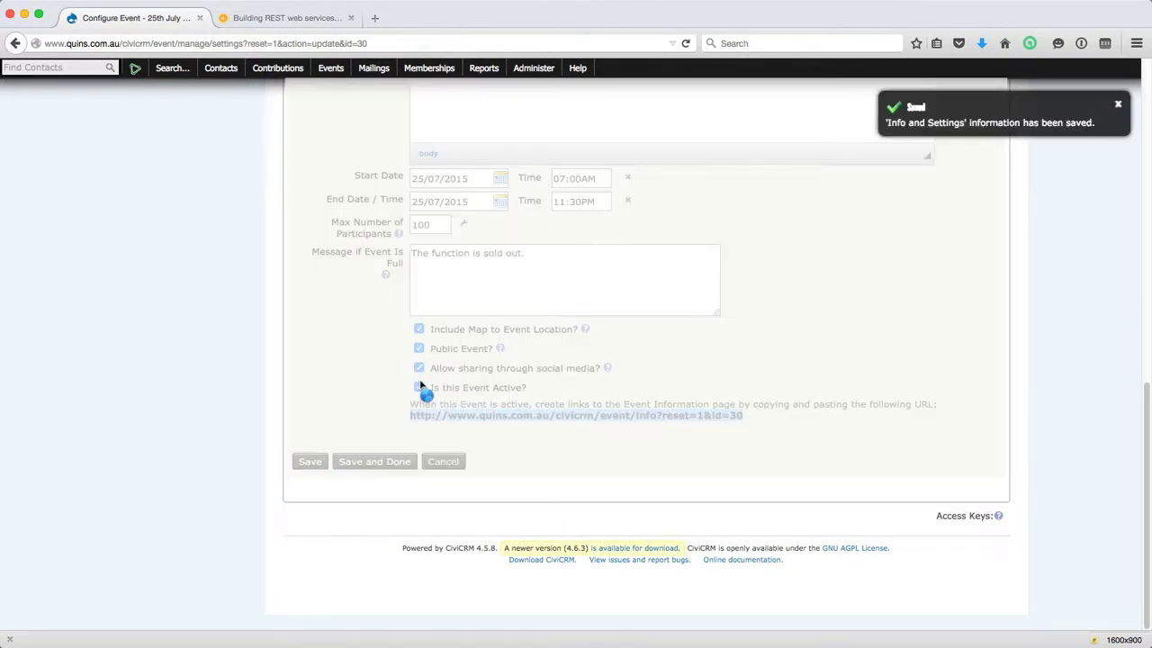
{"action": "scroll", "coordinate": [440, 389], "scroll_direction": "up", "scroll_amount": 10}
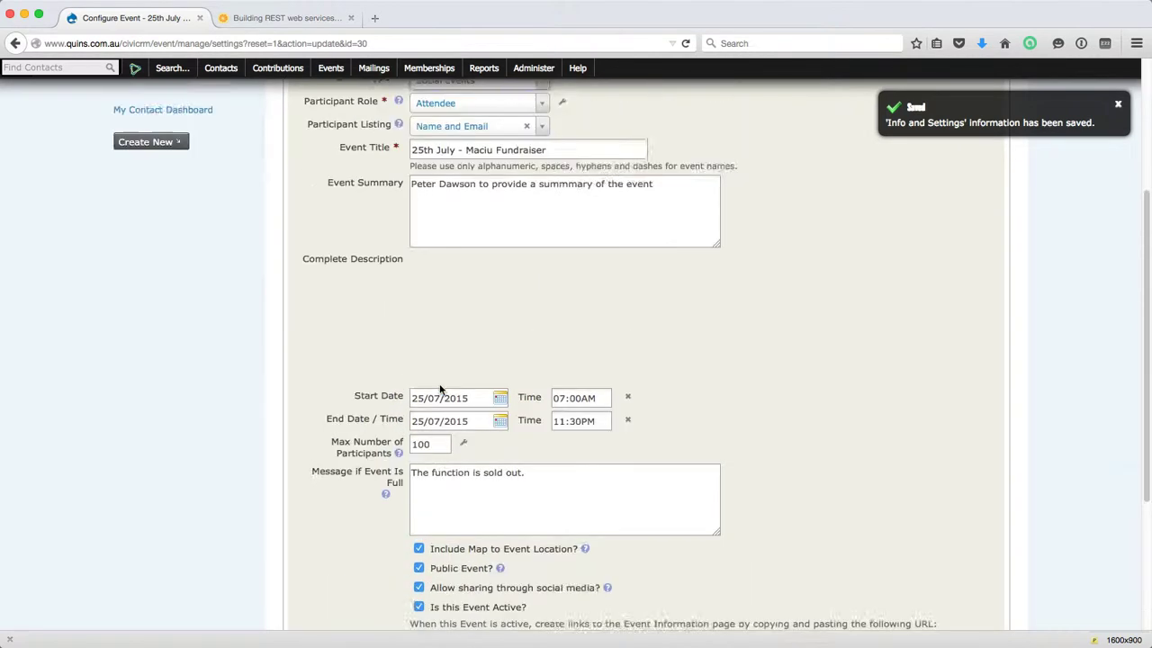
Keep RACV, 501 Bourke Street, Melbourne 3000 as the shown event location and save it.
{"action": "left_click", "coordinate": [395, 245]}
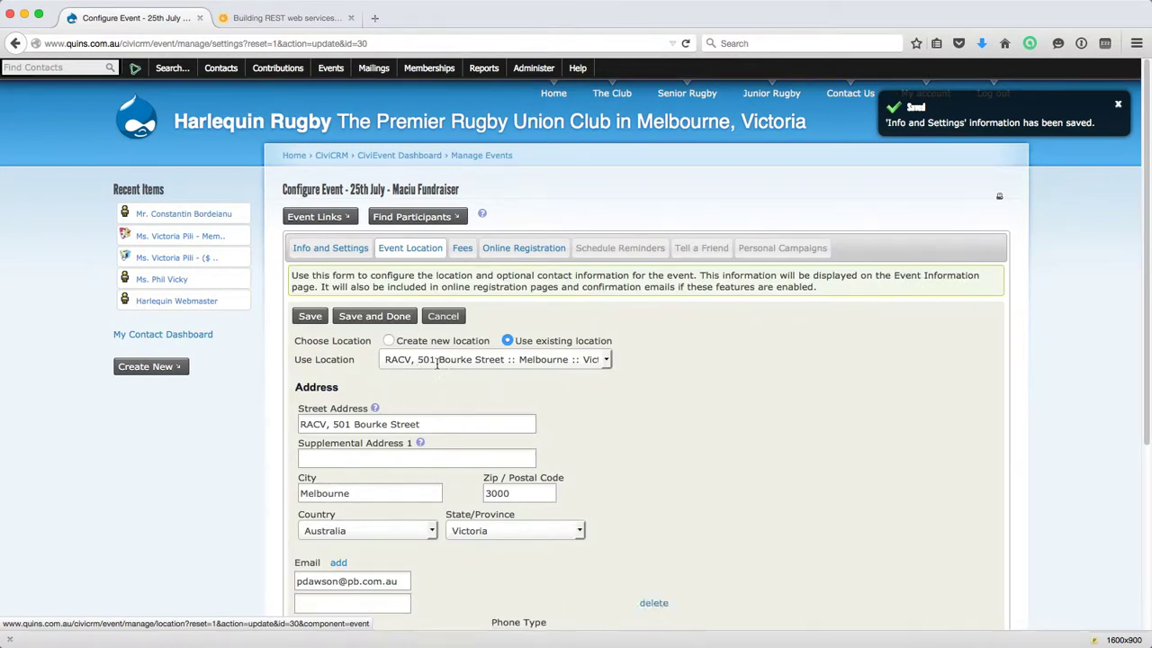
{"action": "scroll", "coordinate": [438, 371], "scroll_direction": "down", "scroll_amount": 3}
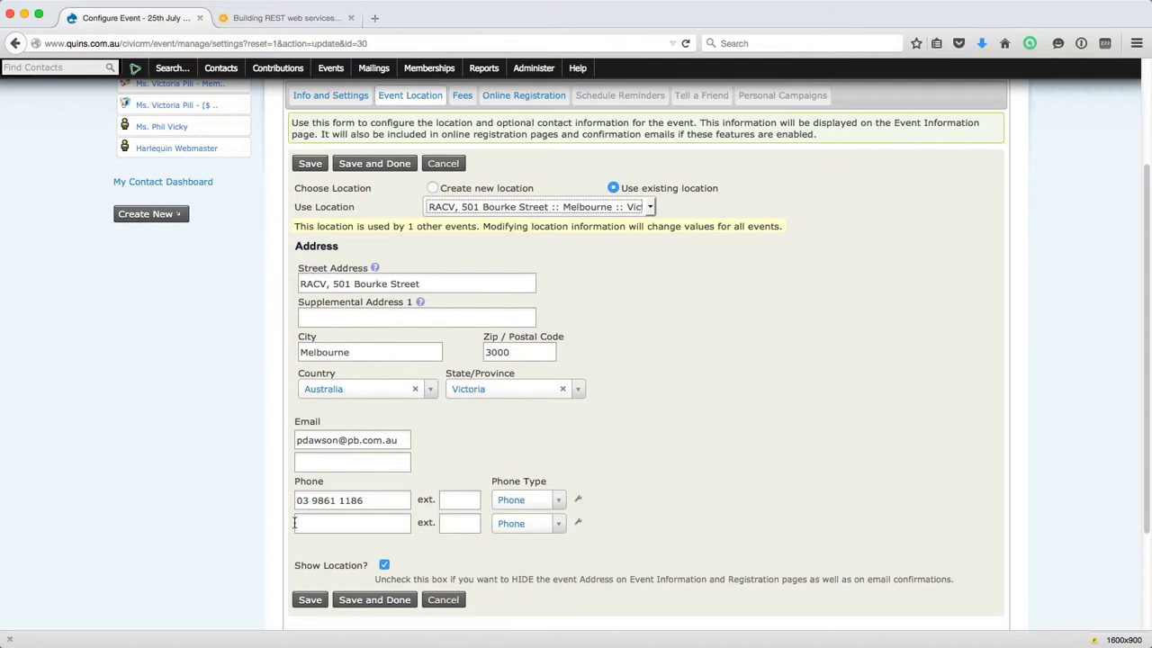
{"action": "scroll", "coordinate": [294, 520], "scroll_direction": "down", "scroll_amount": 2}
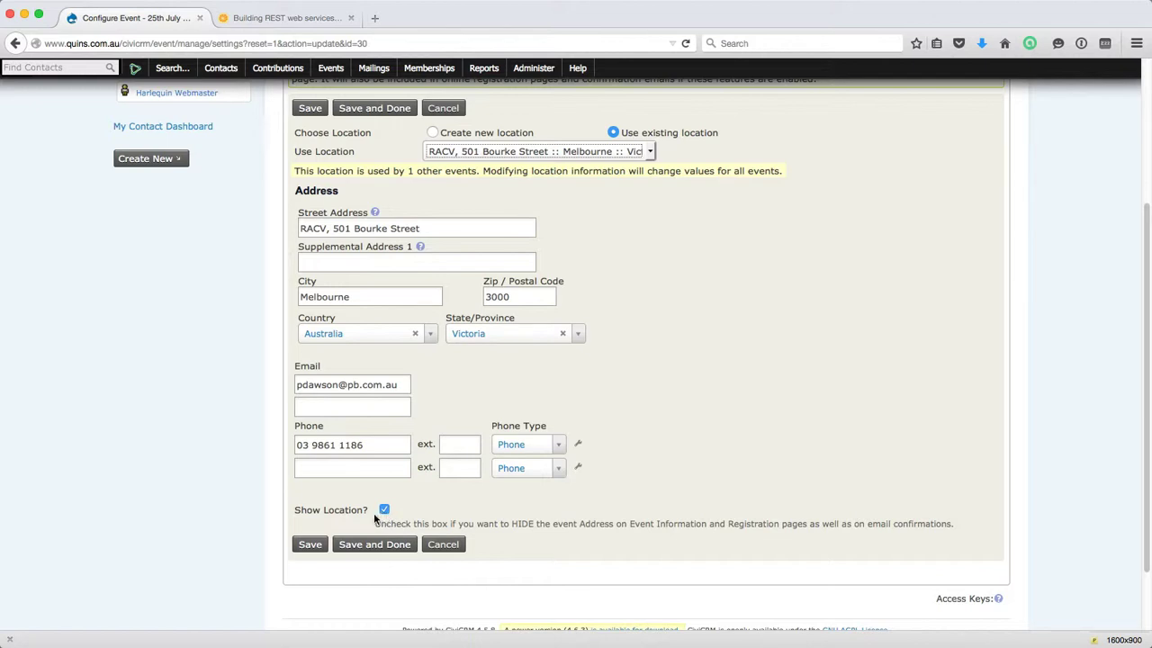
{"action": "left_click", "coordinate": [310, 547]}
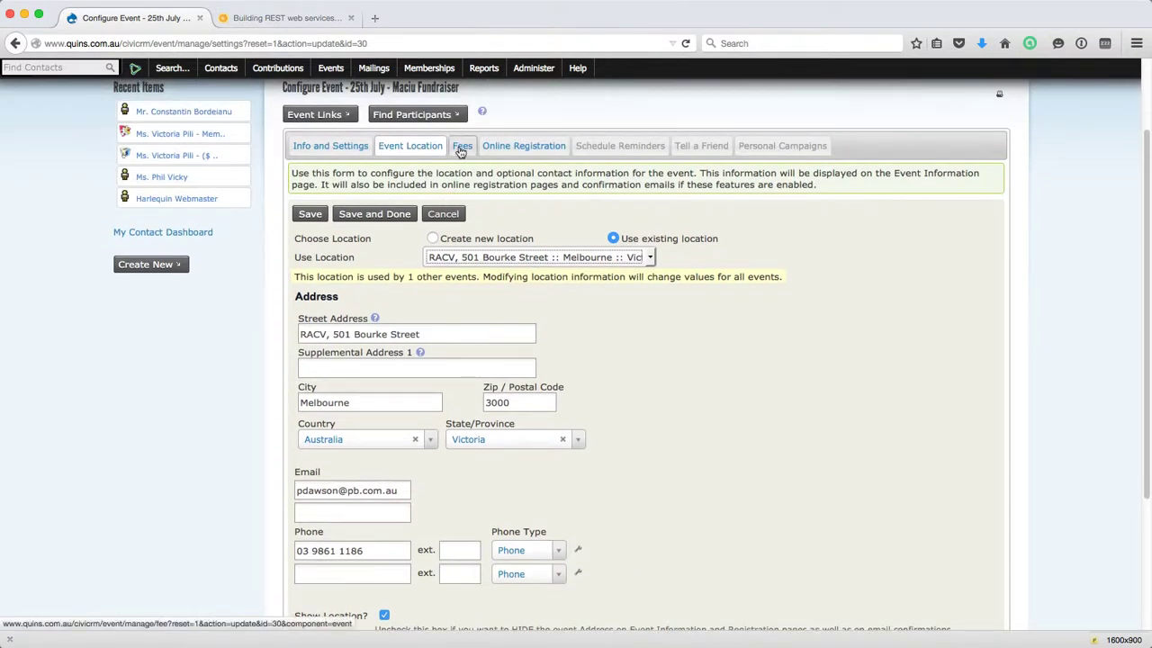
{"action": "left_click", "coordinate": [461, 147]}
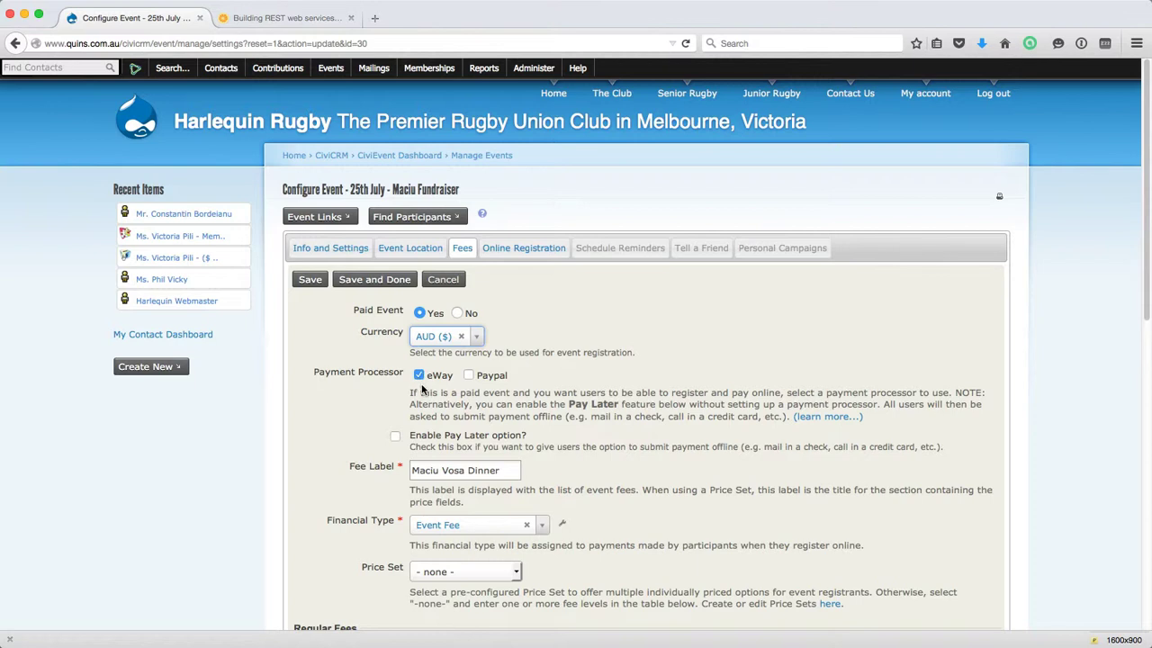
{"action": "scroll", "coordinate": [422, 381], "scroll_direction": "down", "scroll_amount": 1}
{"action": "scroll", "coordinate": [422, 382], "scroll_direction": "down", "scroll_amount": 3}
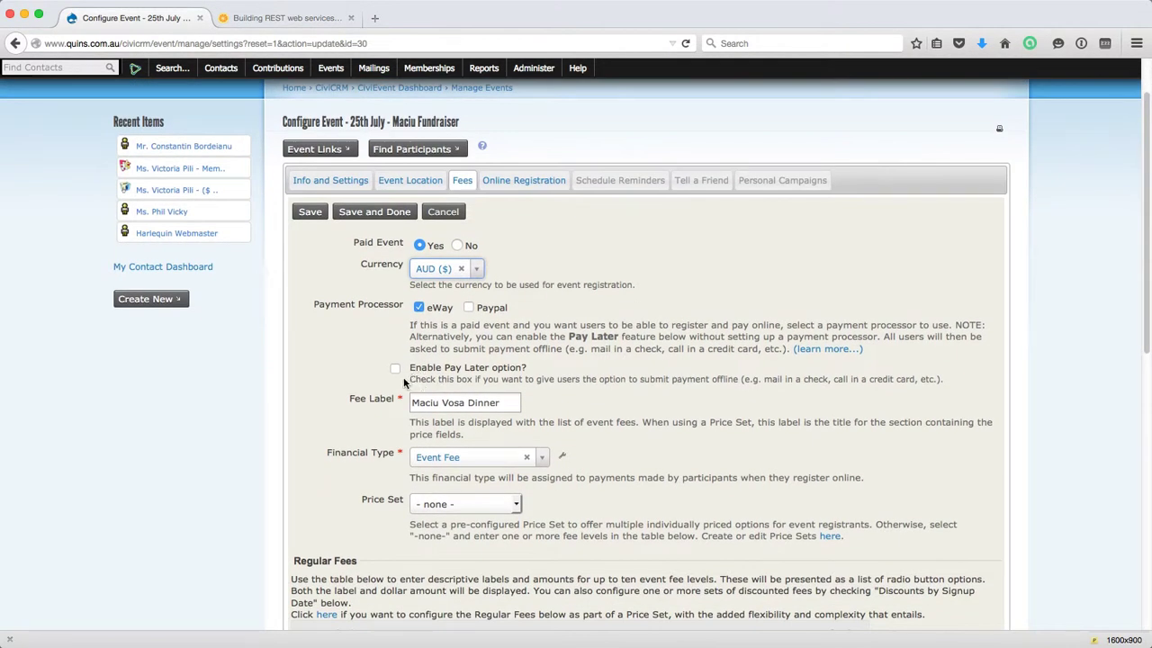
{"action": "left_click", "coordinate": [395, 368]}
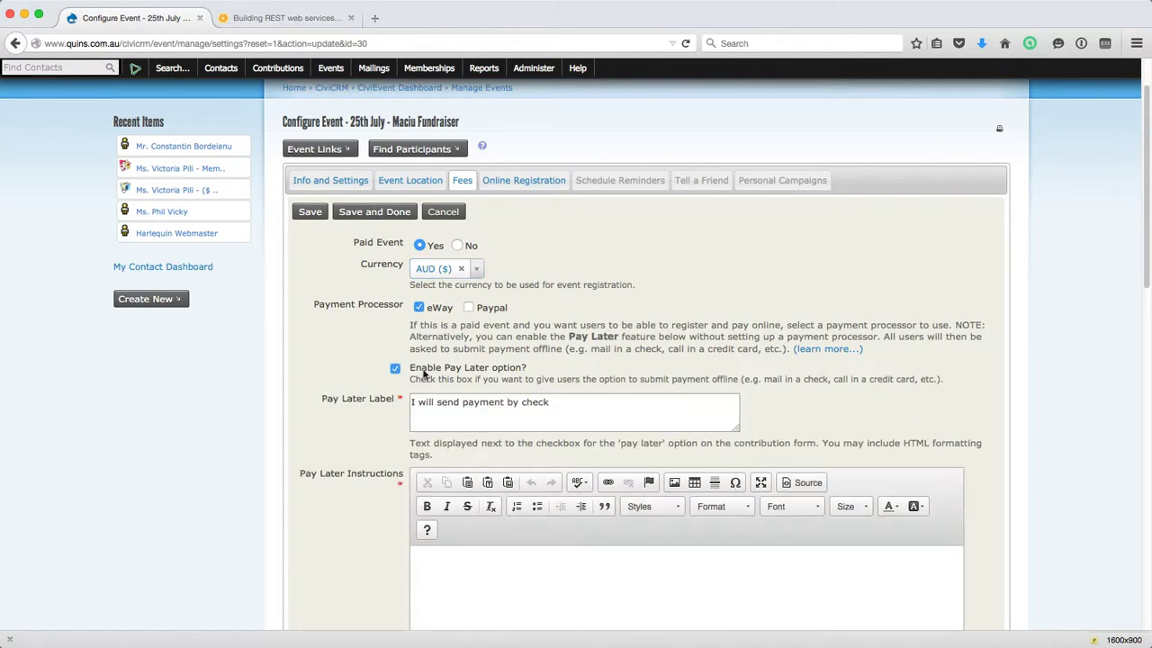
{"action": "scroll", "coordinate": [360, 385], "scroll_direction": "down", "scroll_amount": 4}
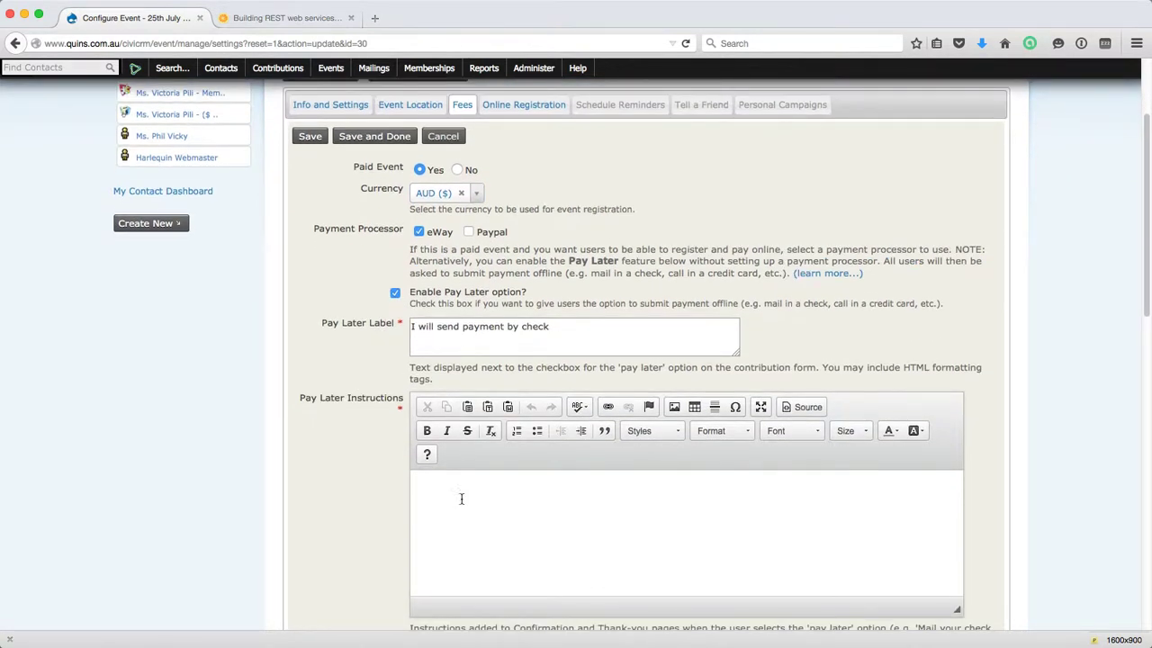
{"action": "scroll", "coordinate": [445, 495], "scroll_direction": "down", "scroll_amount": 3}
{"action": "scroll", "coordinate": [462, 493], "scroll_direction": "down", "scroll_amount": 1}
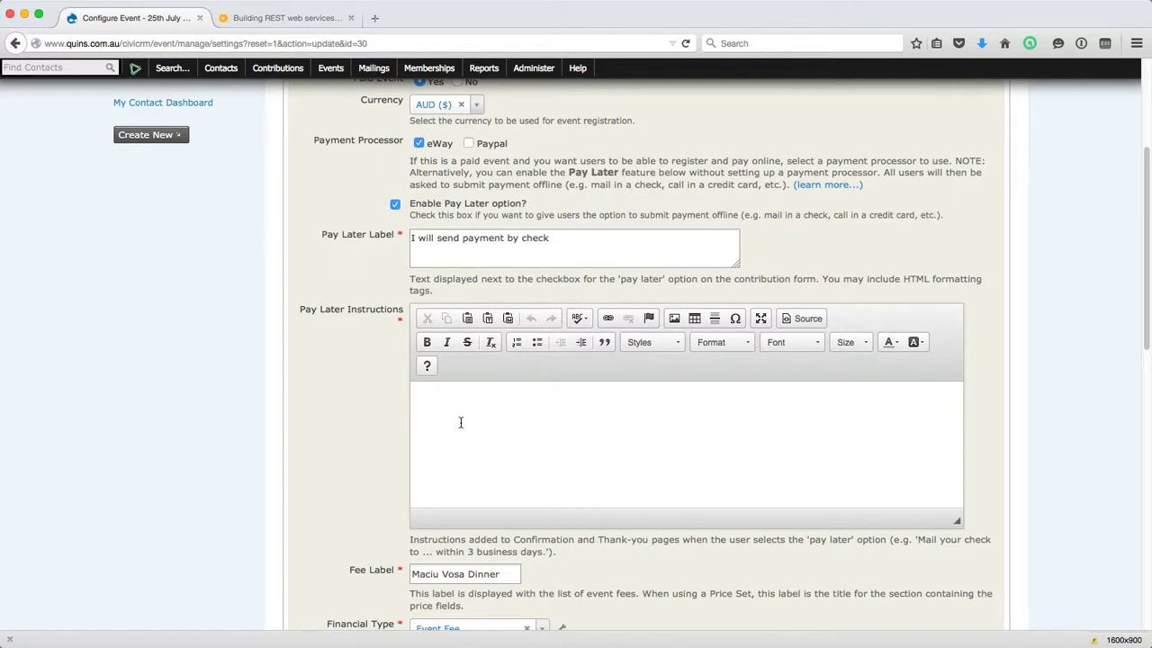
{"action": "scroll", "coordinate": [460, 422], "scroll_direction": "down", "scroll_amount": 2}
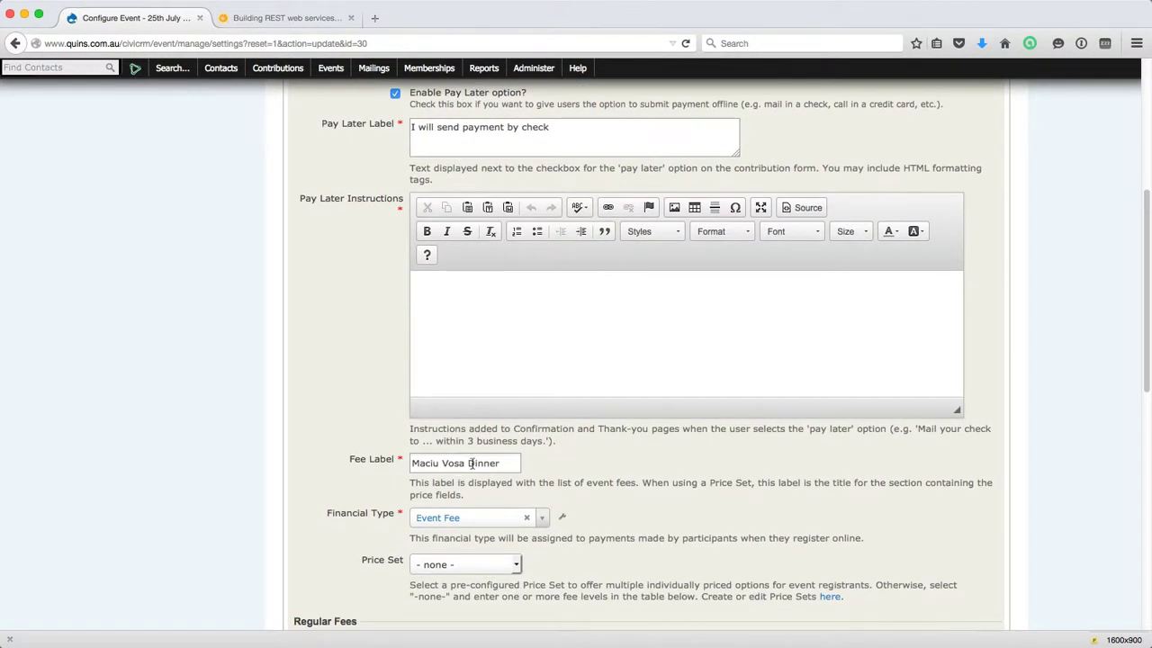
{"action": "scroll", "coordinate": [473, 461], "scroll_direction": "up", "scroll_amount": 1}
{"action": "scroll", "coordinate": [473, 461], "scroll_direction": "up", "scroll_amount": 4}
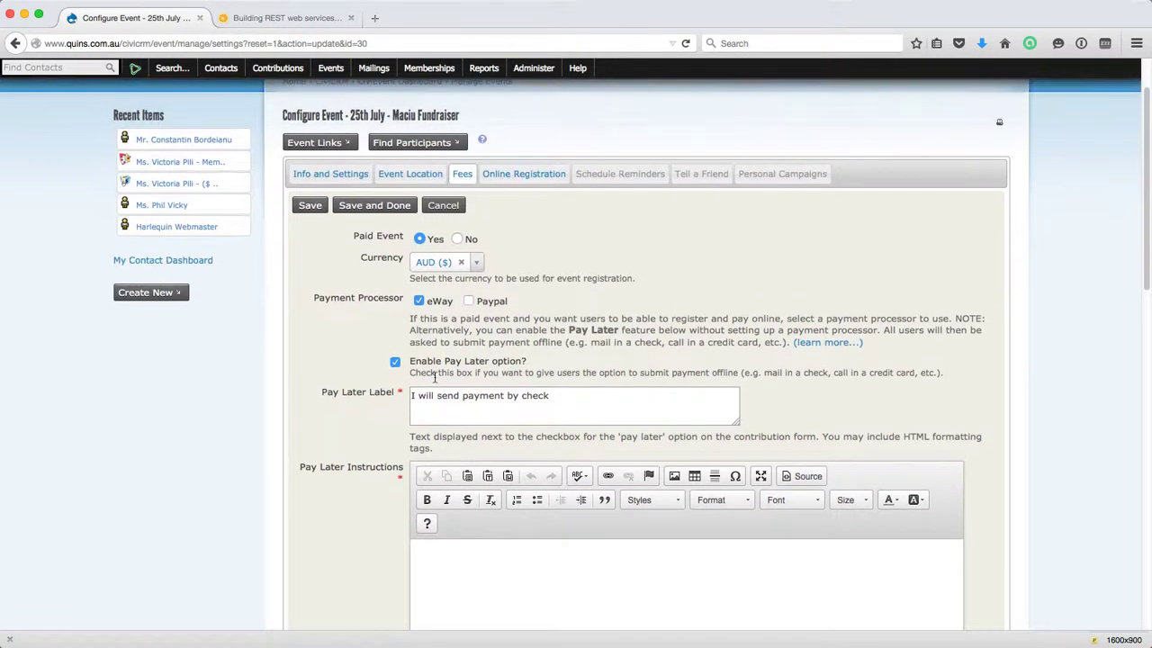
{"action": "left_click", "coordinate": [396, 364]}
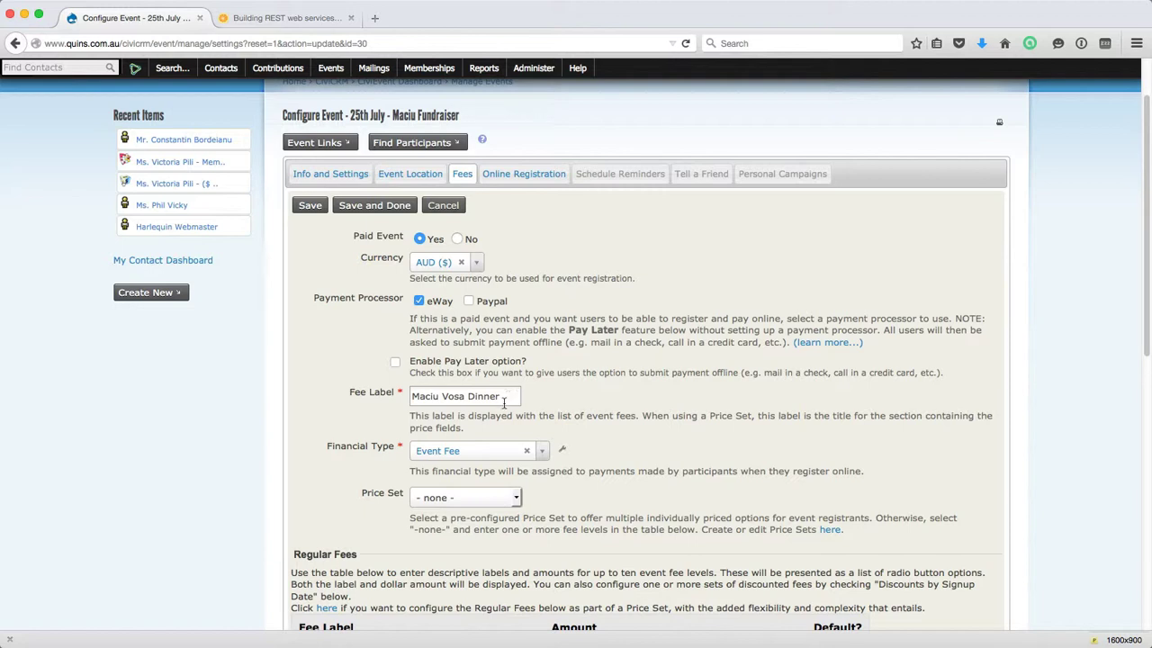
Confirm the fee's financial type stays Event Fee.
{"action": "left_click", "coordinate": [478, 453]}
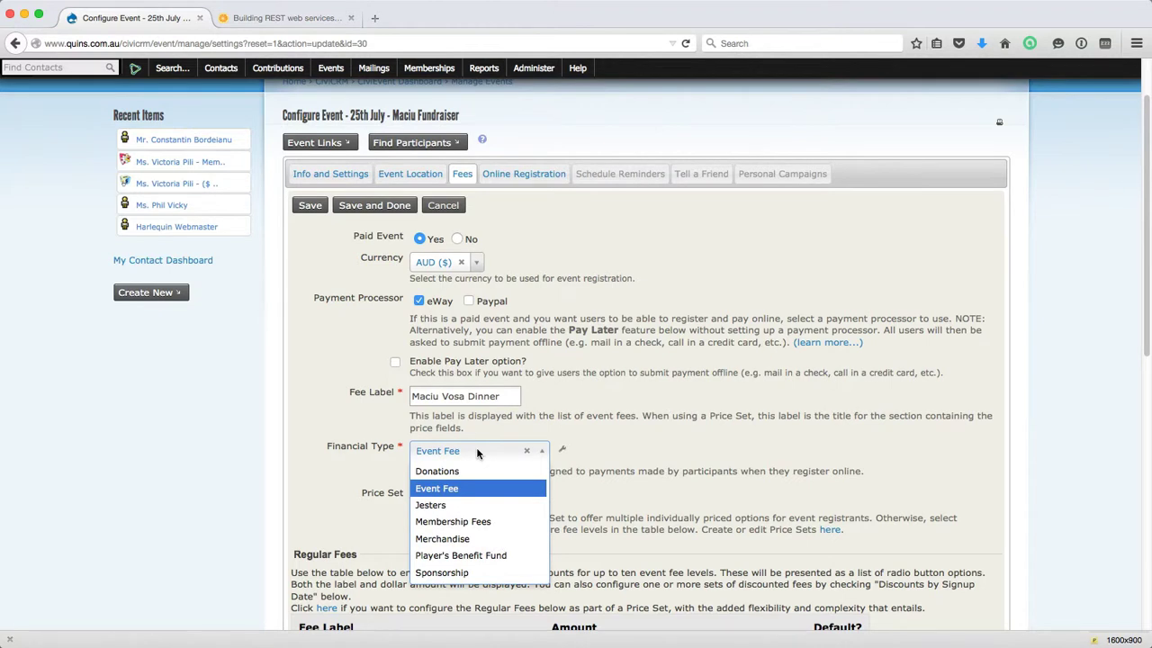
{"action": "left_click", "coordinate": [478, 454]}
{"action": "left_click", "coordinate": [478, 454]}
{"action": "left_click", "coordinate": [477, 453]}
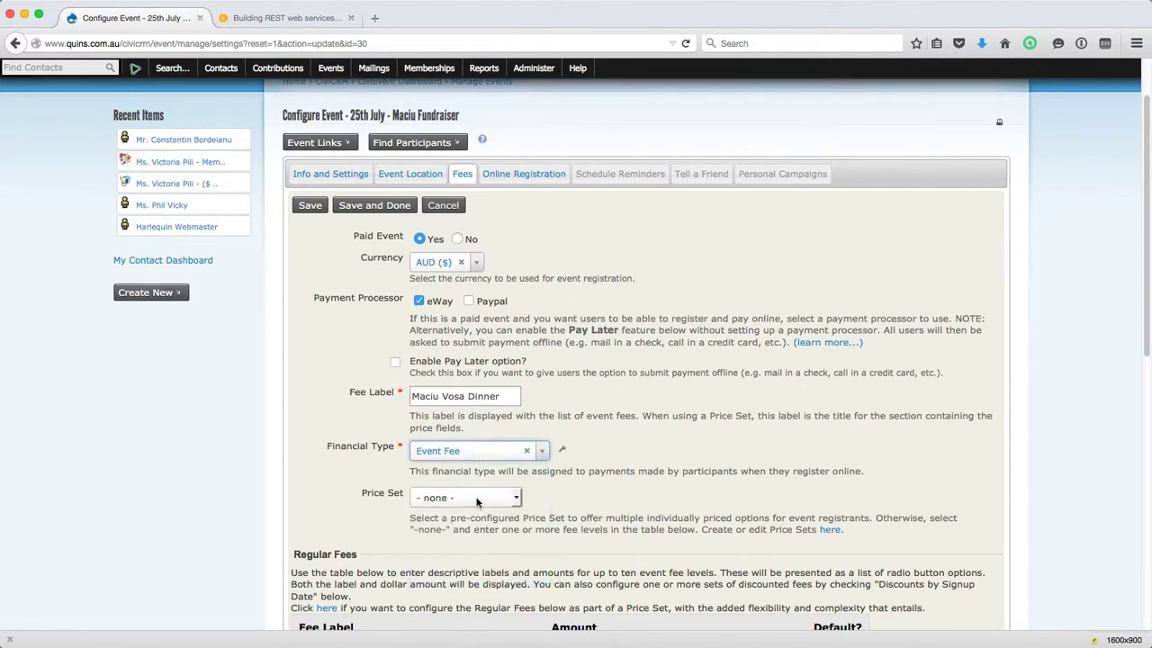
{"action": "scroll", "coordinate": [484, 490], "scroll_direction": "down", "scroll_amount": 1}
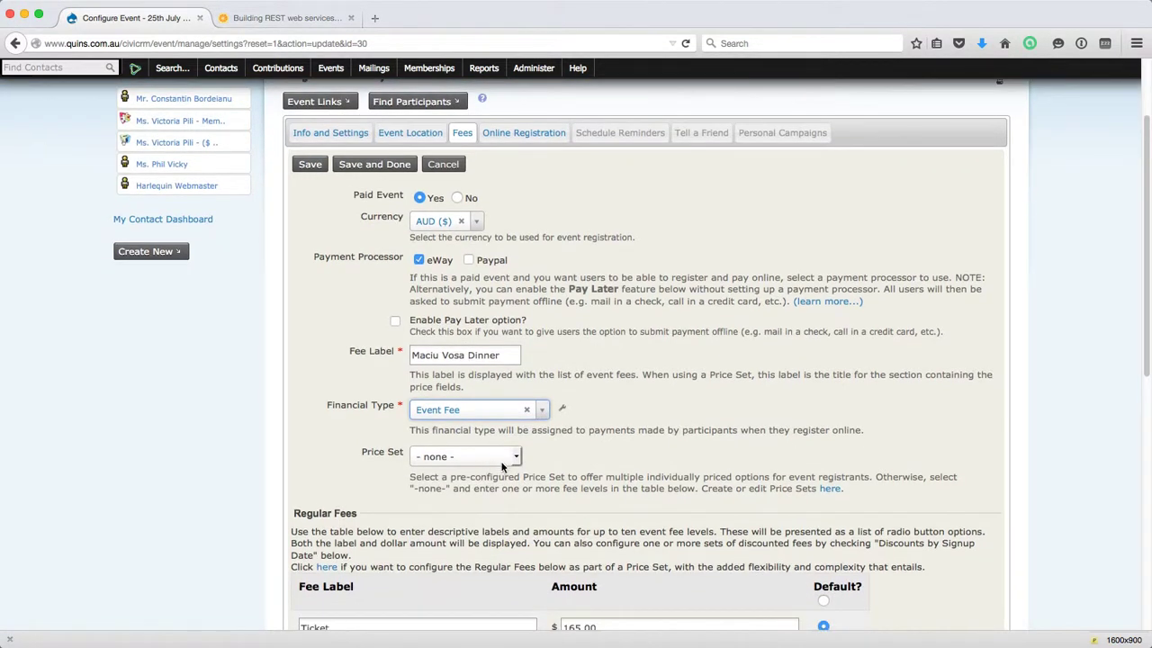
{"action": "scroll", "coordinate": [498, 460], "scroll_direction": "down", "scroll_amount": 4}
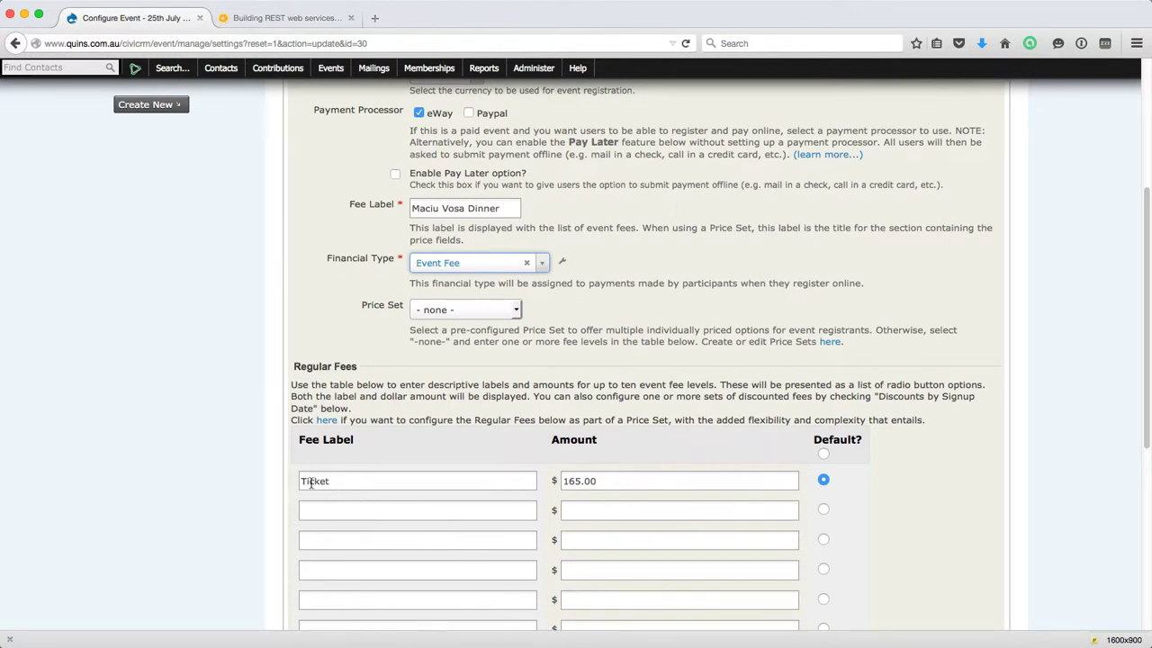
Rename the fee label to 'per Ticket' and save the $165.00 fee settings.
{"action": "left_click", "coordinate": [302, 480]}
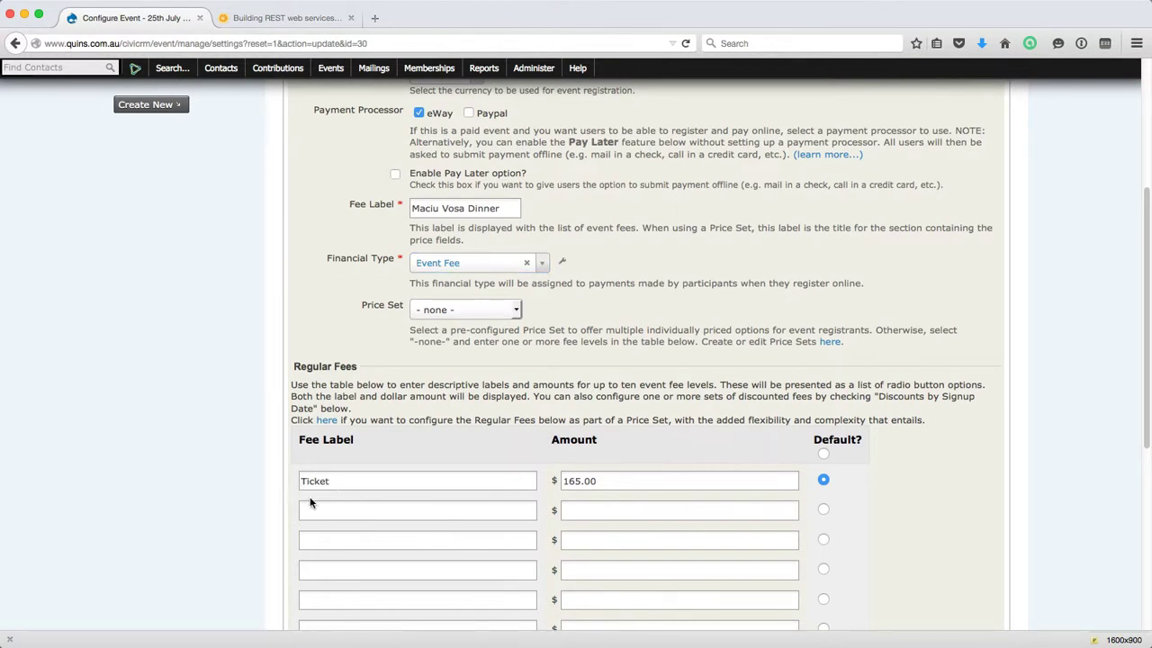
{"action": "type", "text": "per"}
{"action": "scroll", "coordinate": [614, 483], "scroll_direction": "down", "scroll_amount": 3}
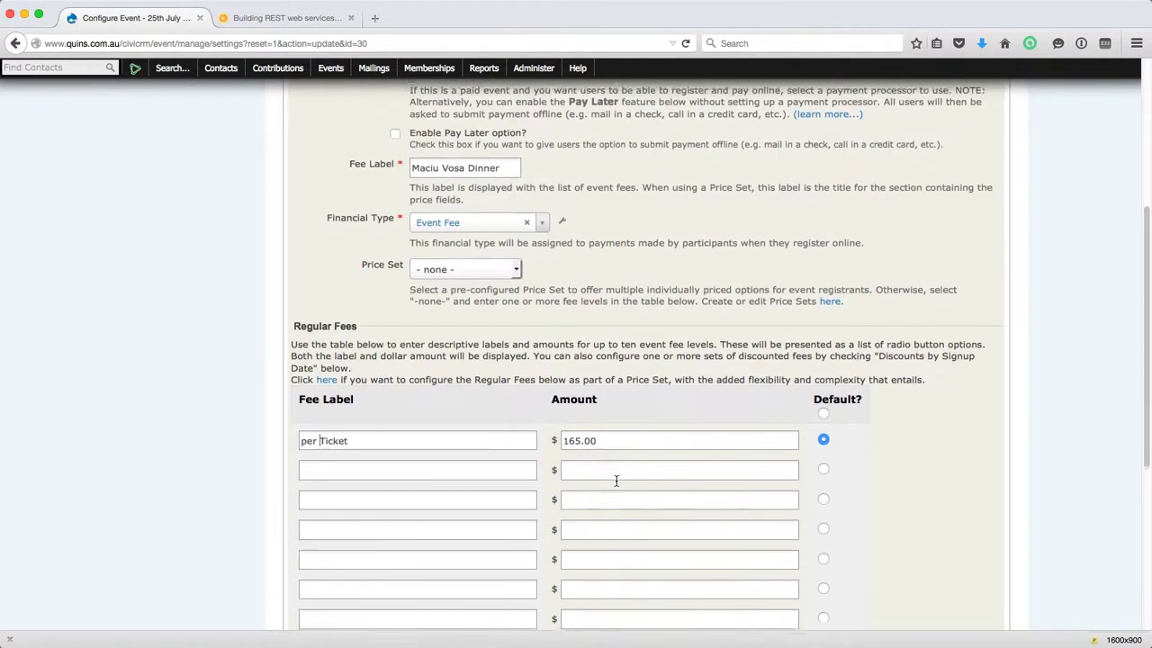
{"action": "scroll", "coordinate": [616, 486], "scroll_direction": "down", "scroll_amount": 5}
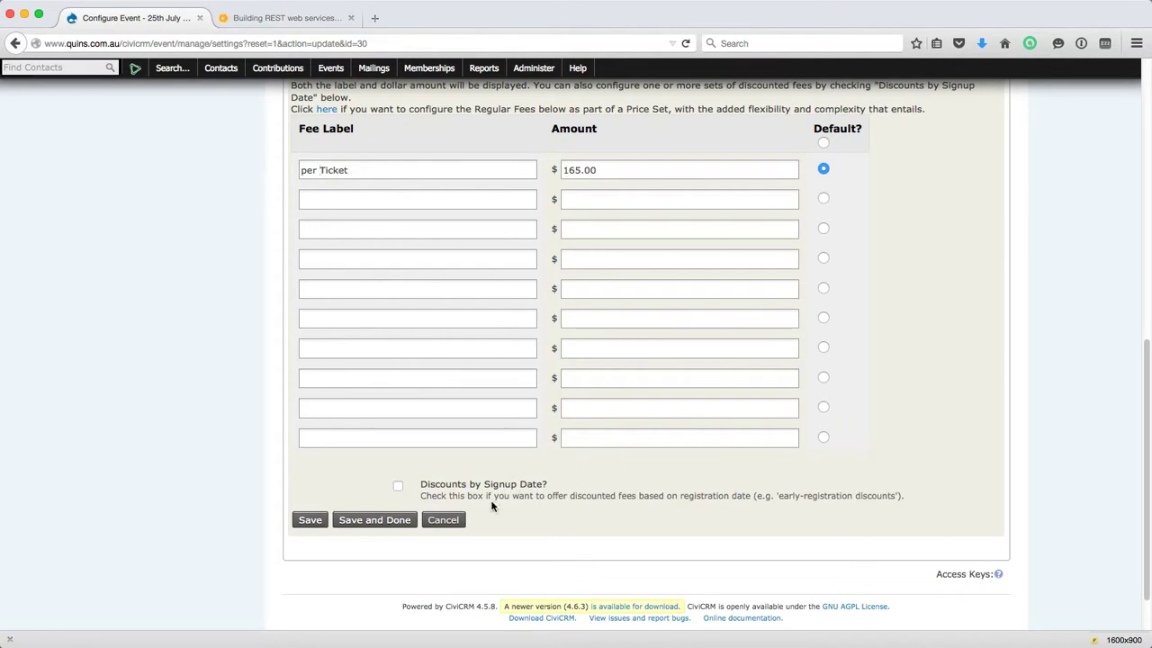
{"action": "left_click", "coordinate": [308, 522]}
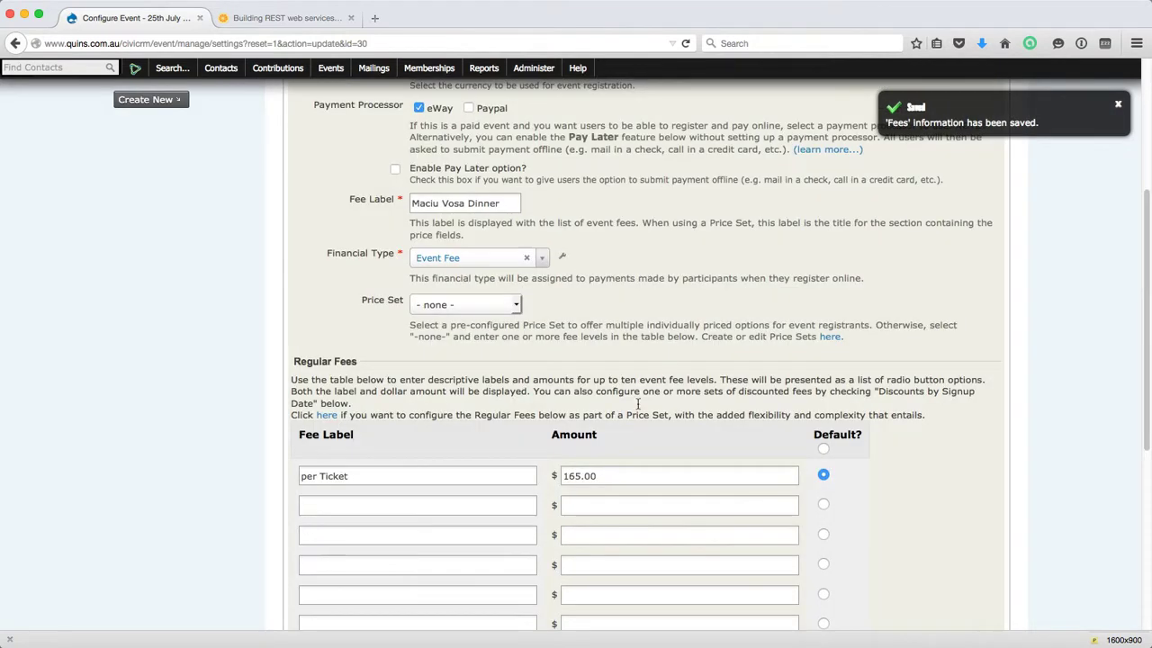
{"action": "scroll", "coordinate": [664, 351], "scroll_direction": "up", "scroll_amount": 1}
{"action": "scroll", "coordinate": [663, 351], "scroll_direction": "up", "scroll_amount": 5}
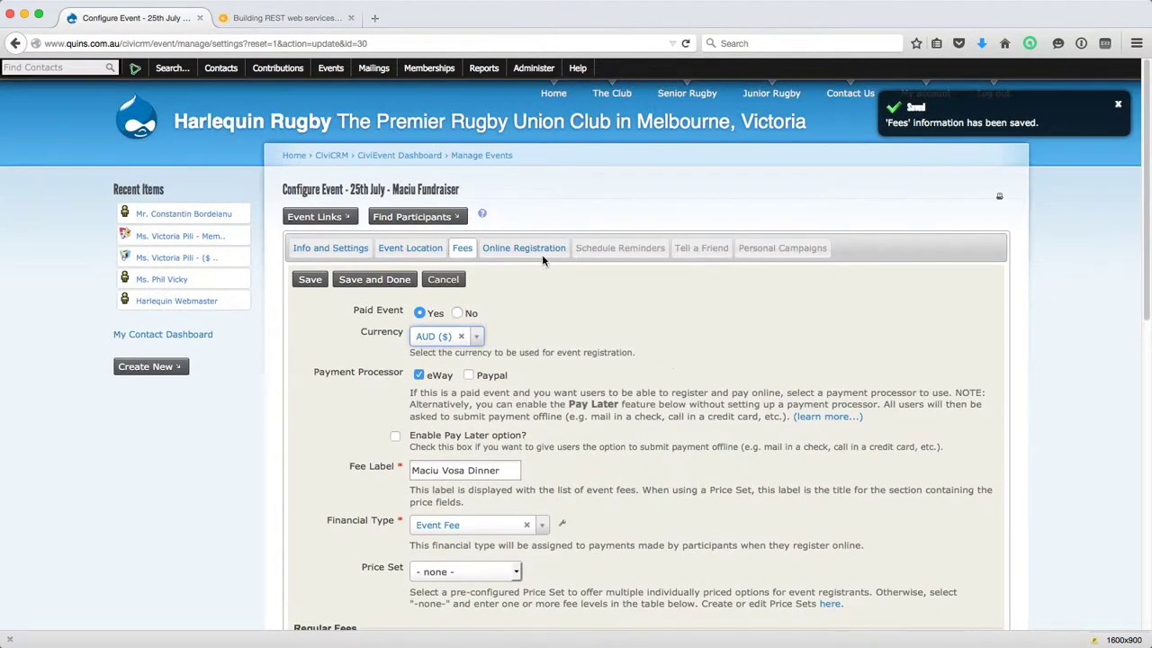
{"action": "left_click", "coordinate": [533, 249]}
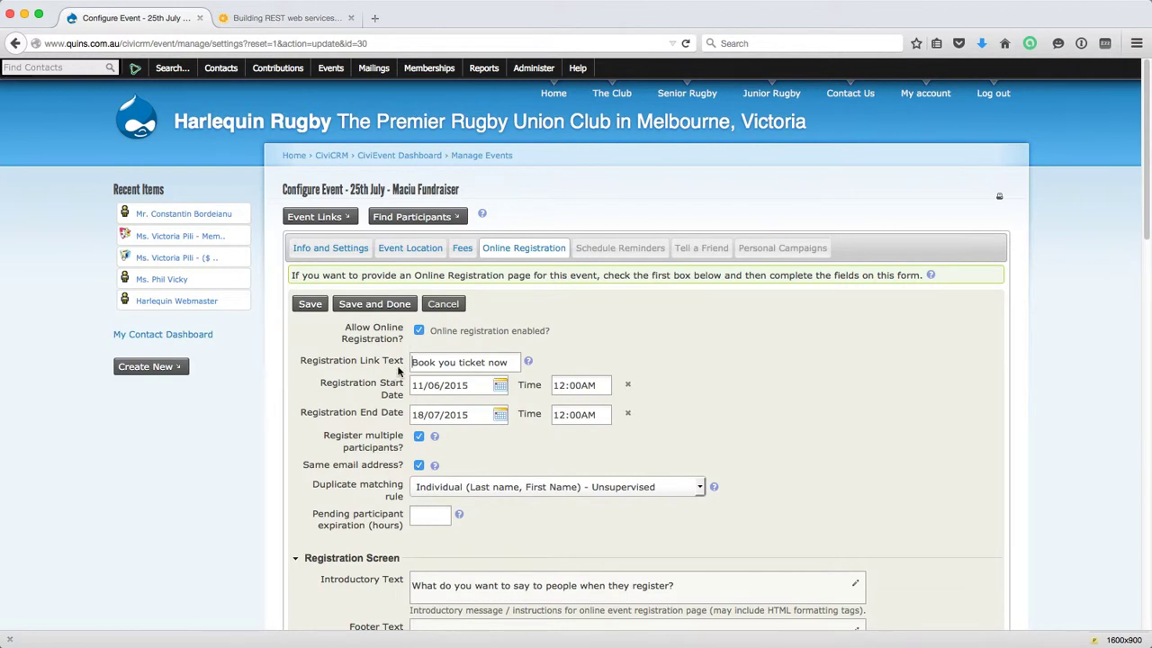
Fix the registration link text to read 'Book your ticket now'.
{"action": "left_click", "coordinate": [455, 362]}
{"action": "type", "text": "r"}
{"action": "scroll", "coordinate": [436, 456], "scroll_direction": "down", "scroll_amount": 1}
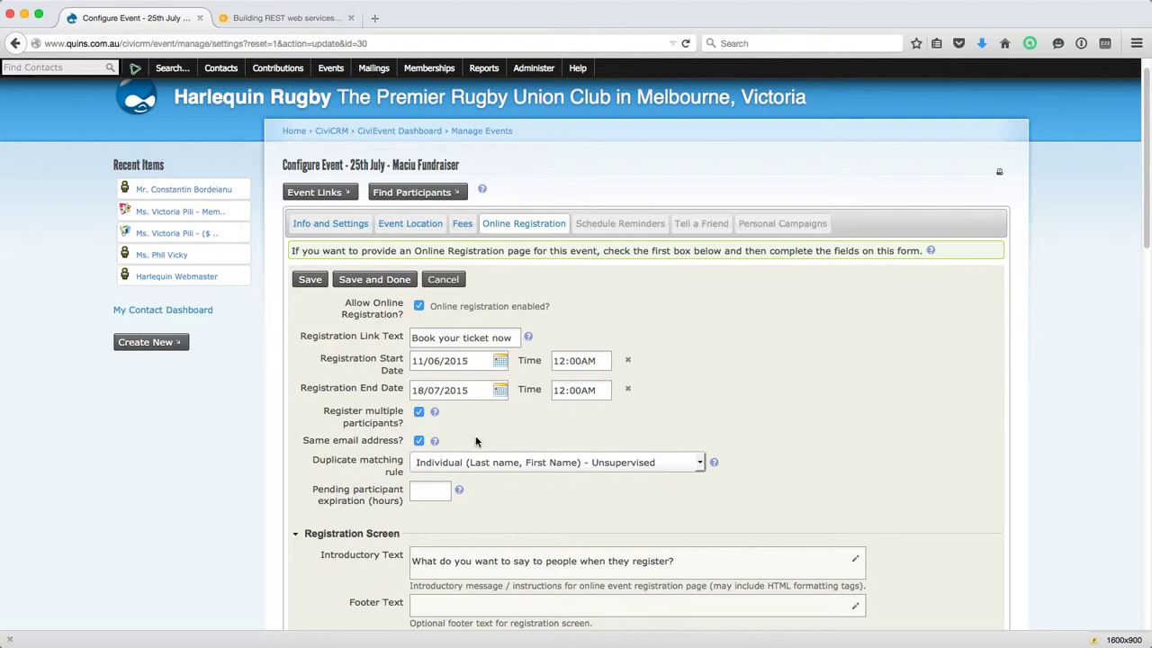
{"action": "scroll", "coordinate": [488, 432], "scroll_direction": "down", "scroll_amount": 1}
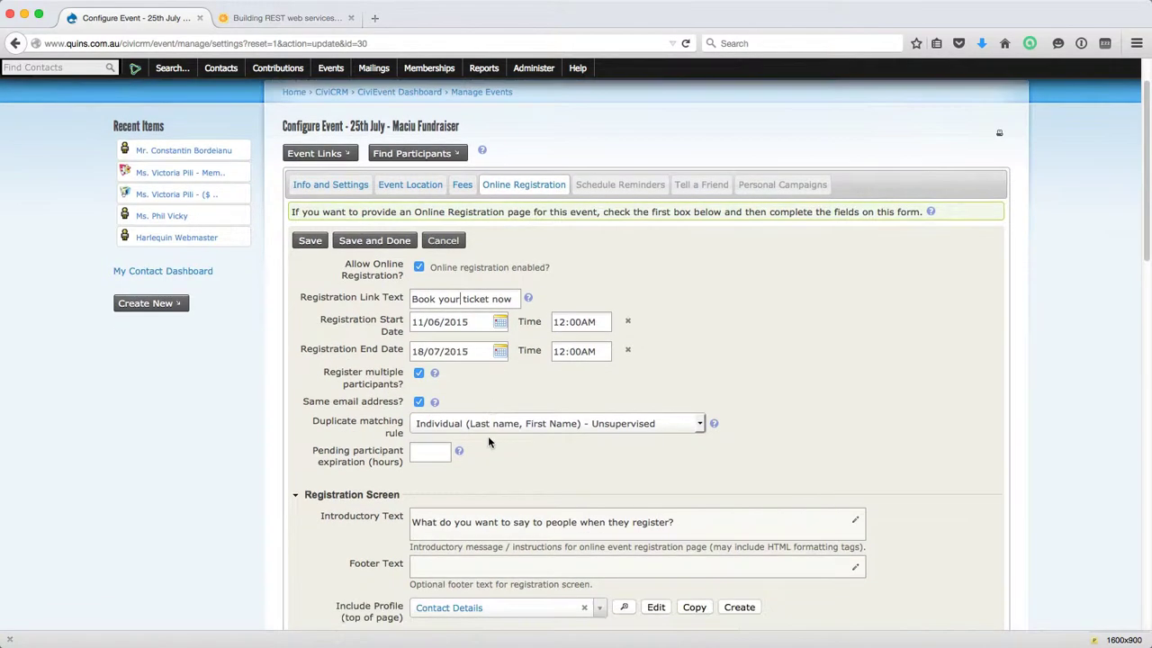
{"action": "left_click", "coordinate": [535, 425]}
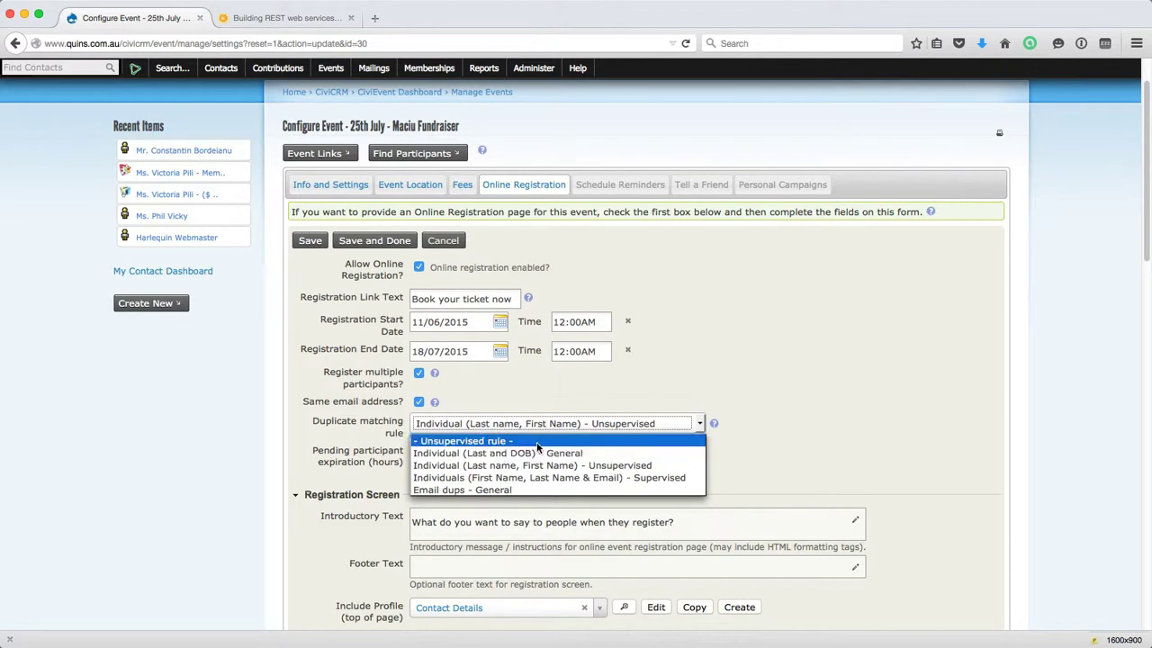
Keep the current duplicate matching rule and view help on pending participant expiration hours.
{"action": "left_click", "coordinate": [516, 467]}
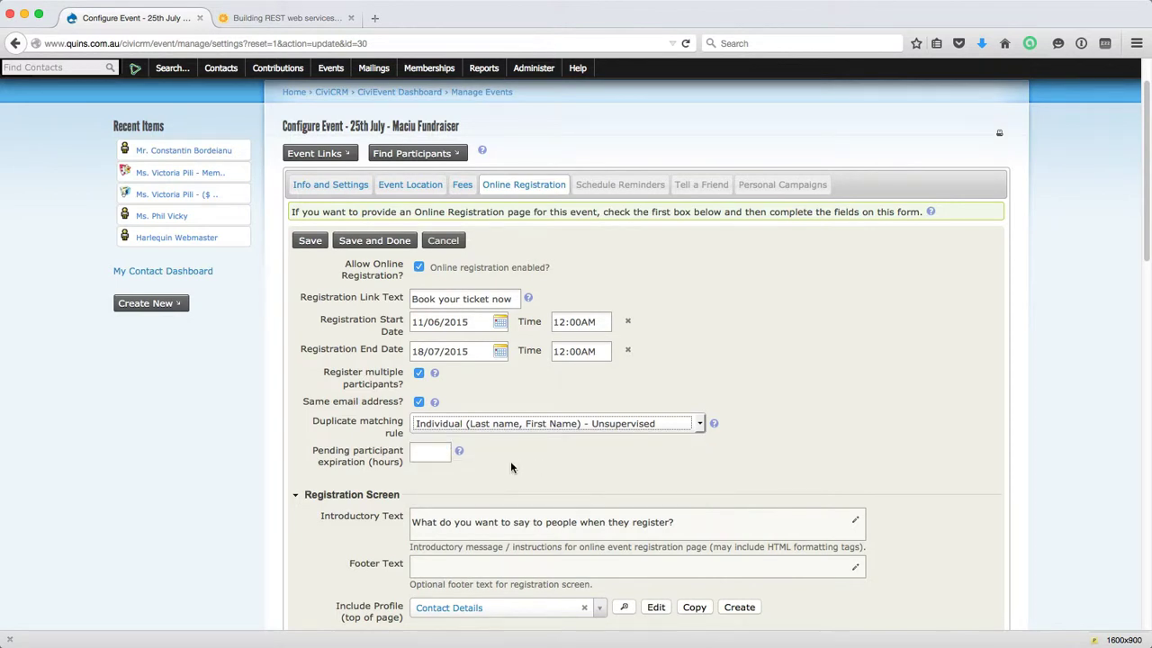
{"action": "left_click", "coordinate": [459, 453]}
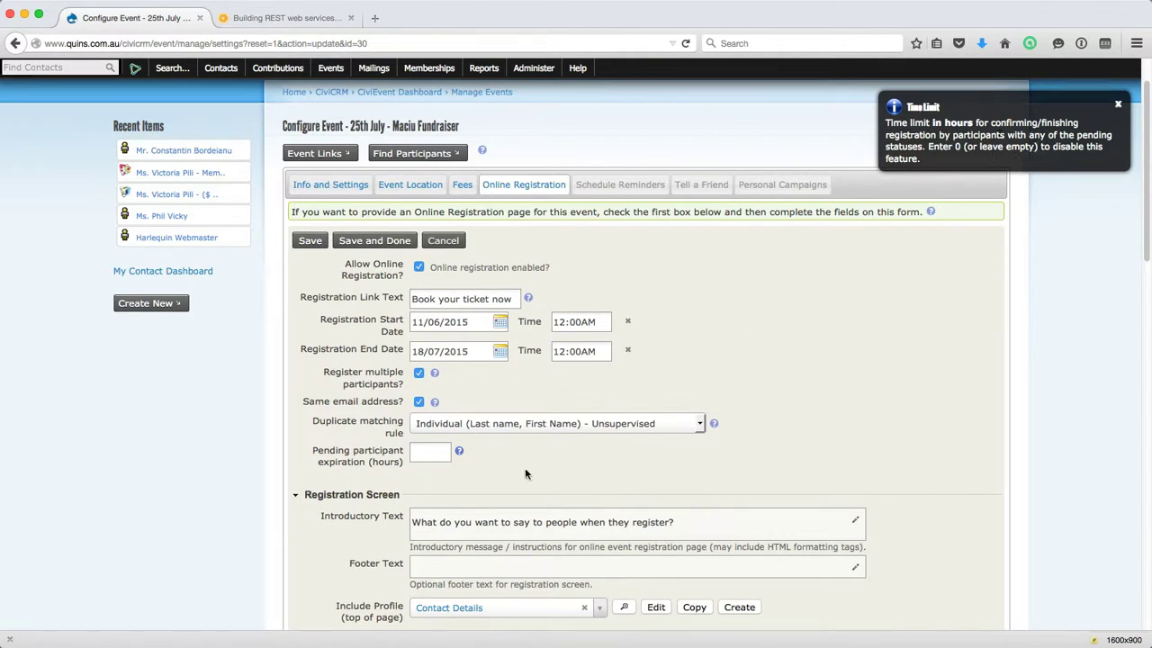
{"action": "left_click", "coordinate": [425, 452]}
{"action": "type", "text": "1"}
{"action": "scroll", "coordinate": [469, 473], "scroll_direction": "down", "scroll_amount": 2}
{"action": "scroll", "coordinate": [470, 458], "scroll_direction": "down", "scroll_amount": 1}
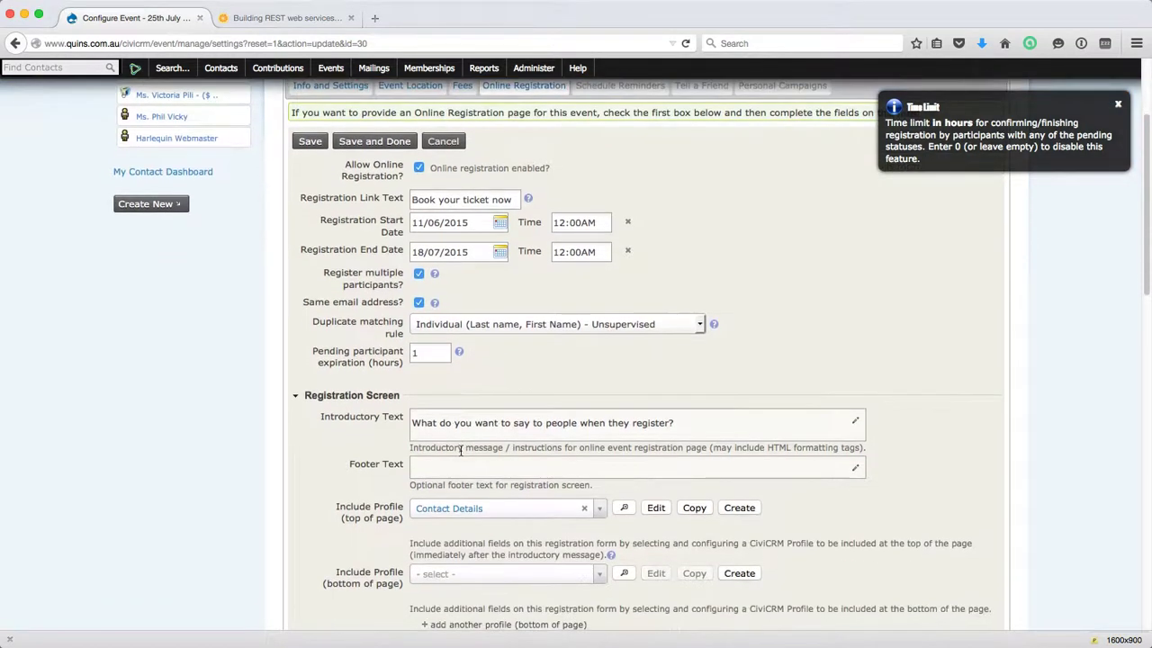
{"action": "scroll", "coordinate": [451, 438], "scroll_direction": "down", "scroll_amount": 1}
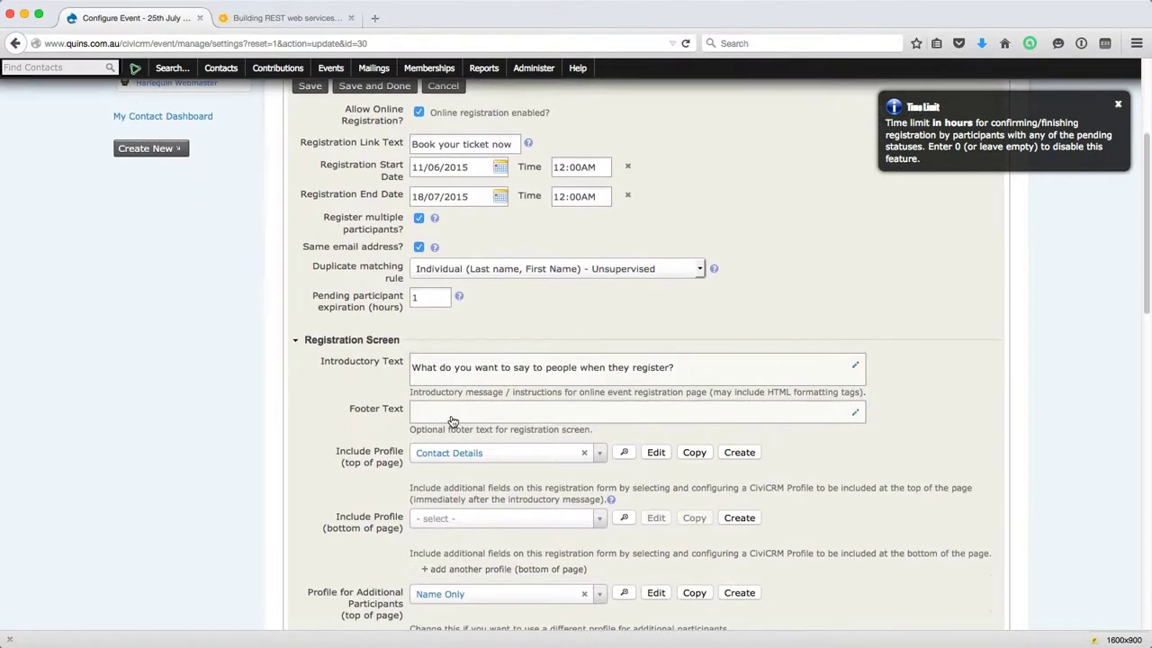
{"action": "scroll", "coordinate": [378, 350], "scroll_direction": "down", "scroll_amount": 1}
{"action": "scroll", "coordinate": [373, 331], "scroll_direction": "down", "scroll_amount": 1}
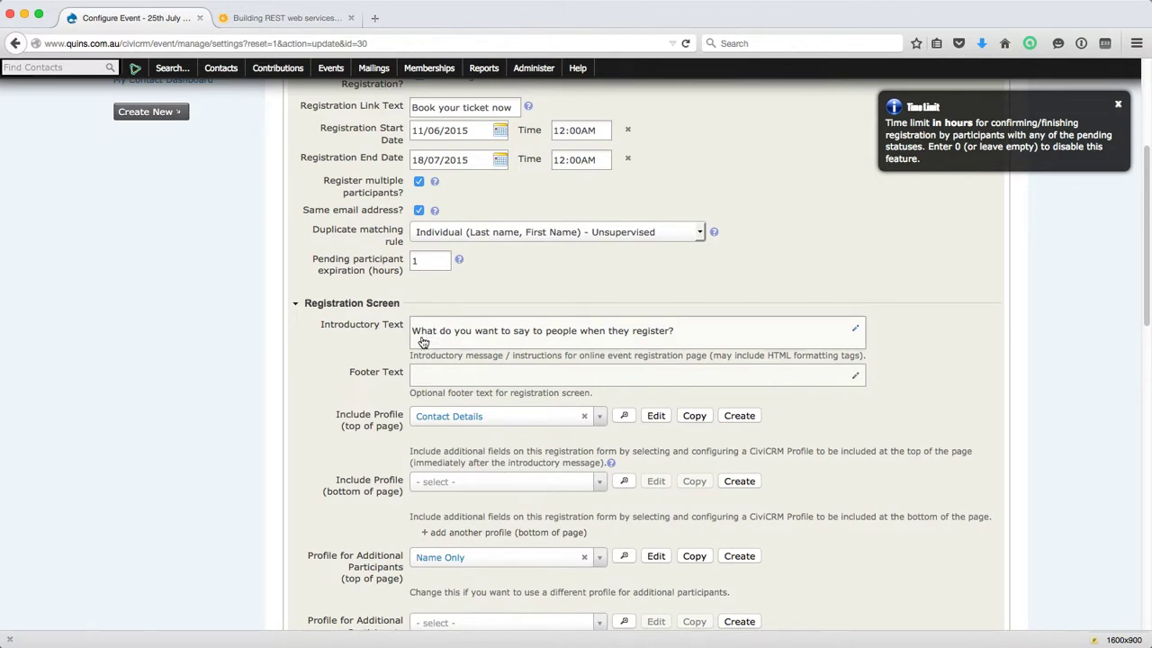
{"action": "scroll", "coordinate": [425, 340], "scroll_direction": "down", "scroll_amount": 1}
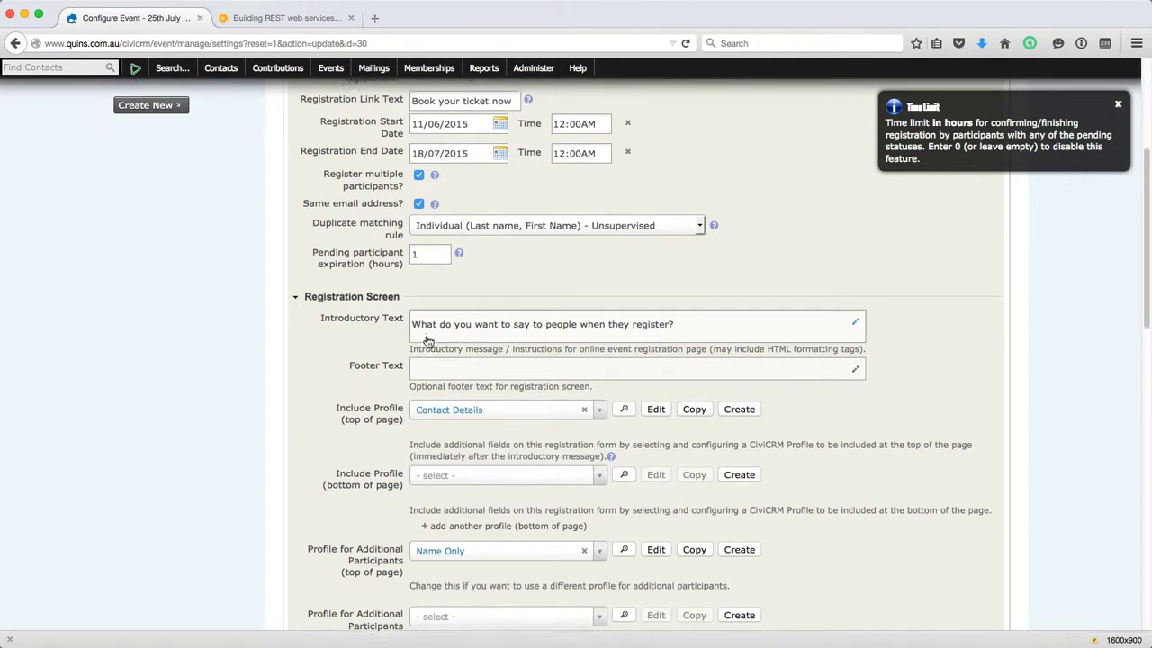
{"action": "scroll", "coordinate": [432, 326], "scroll_direction": "down", "scroll_amount": 1}
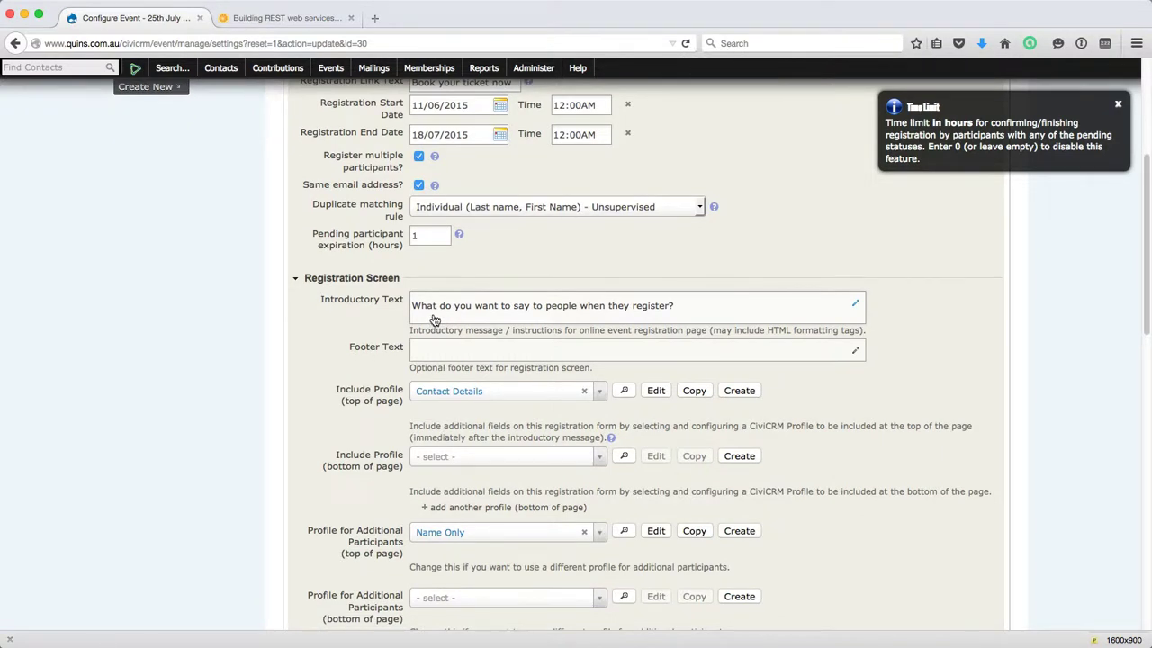
{"action": "scroll", "coordinate": [435, 319], "scroll_direction": "down", "scroll_amount": 1}
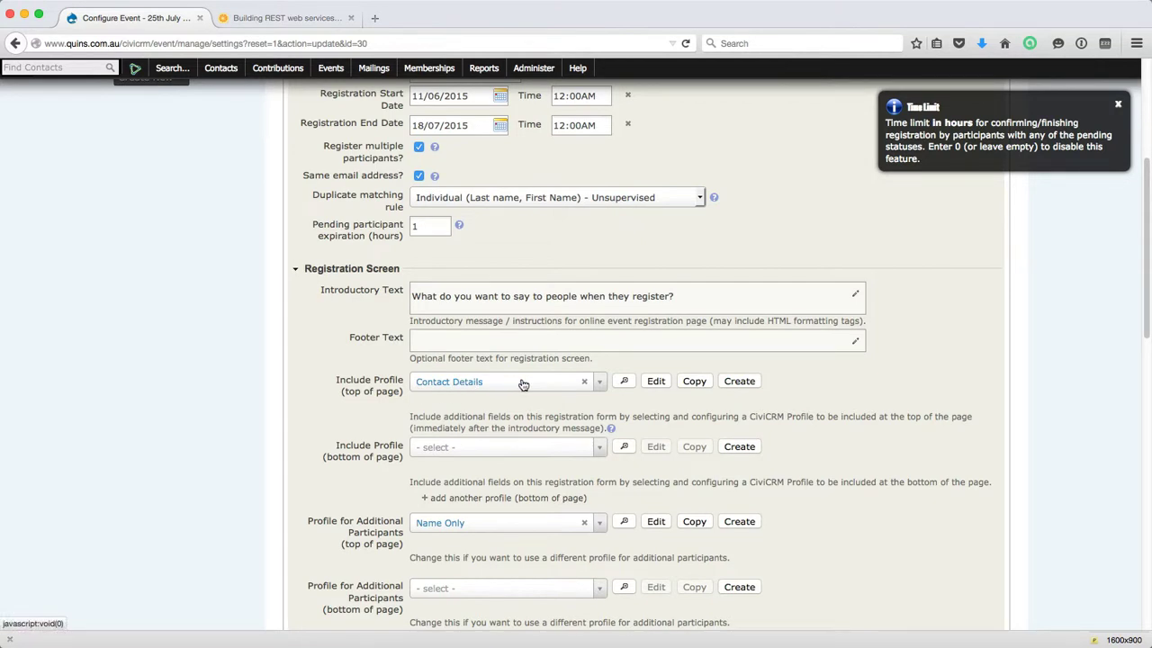
Preview the Contact Details profile and keep it as the registrant profile.
{"action": "left_click", "coordinate": [622, 381]}
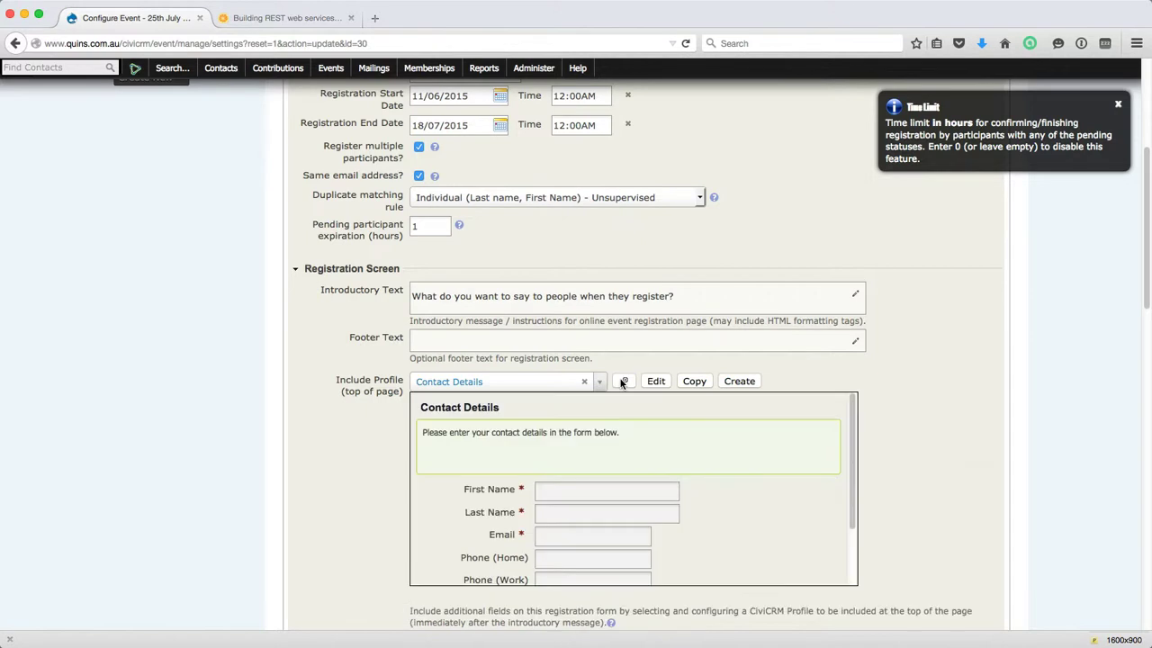
{"action": "scroll", "coordinate": [573, 453], "scroll_direction": "down", "scroll_amount": 2}
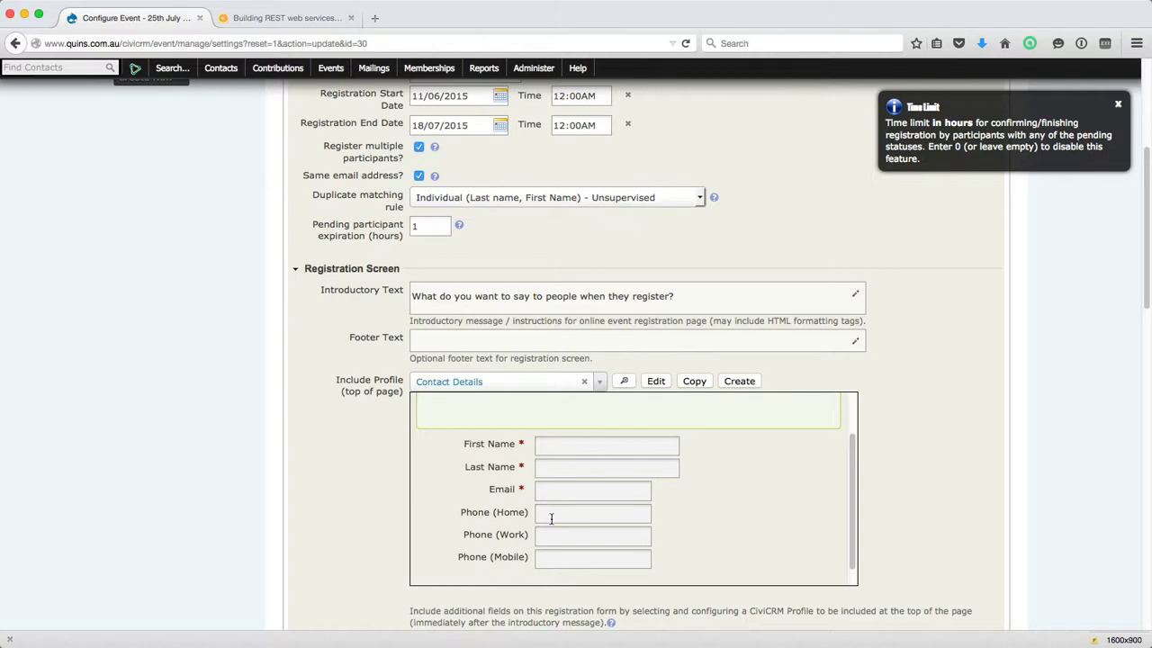
{"action": "scroll", "coordinate": [563, 558], "scroll_direction": "up", "scroll_amount": 1}
{"action": "scroll", "coordinate": [563, 557], "scroll_direction": "up", "scroll_amount": 3}
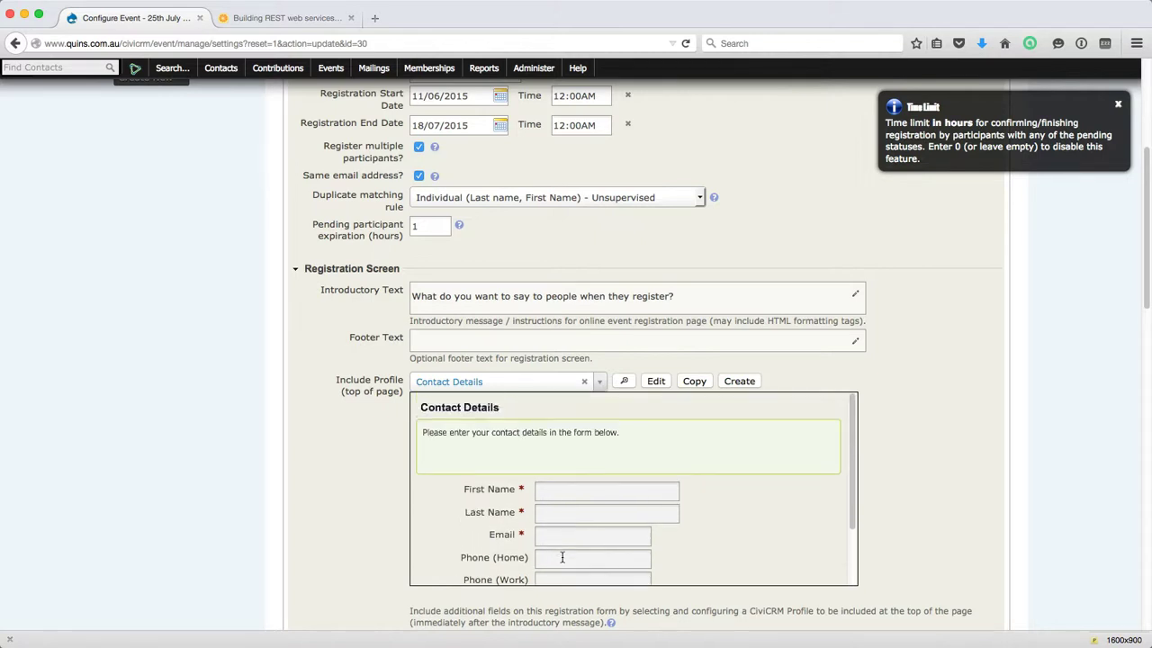
{"action": "left_click", "coordinate": [516, 407]}
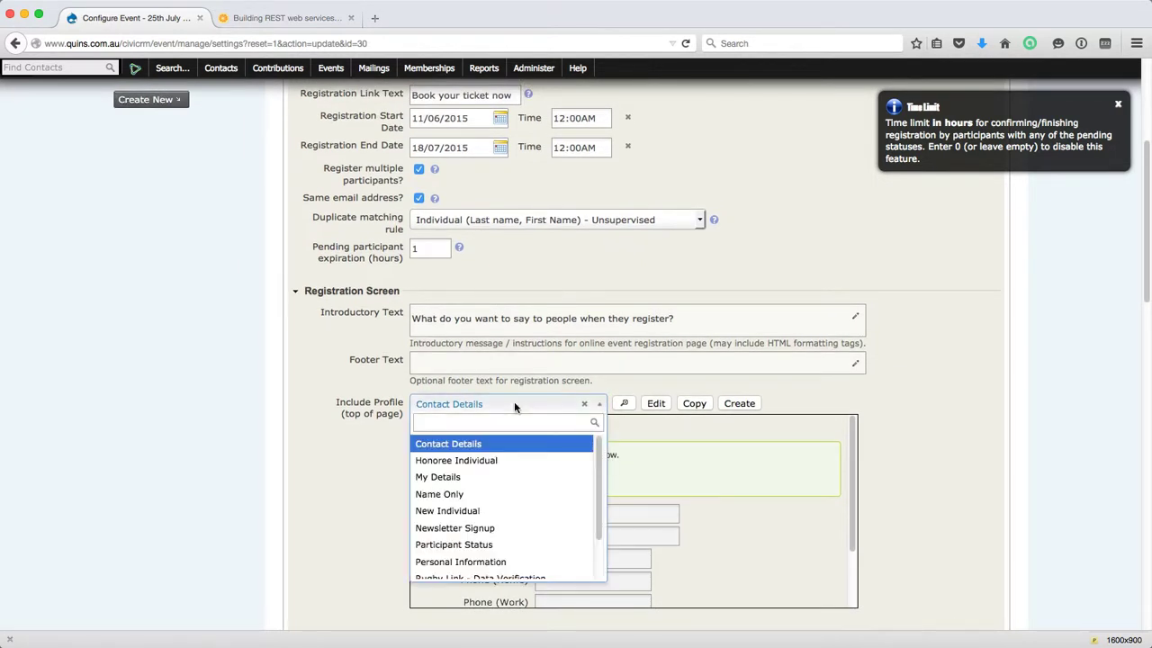
{"action": "left_click", "coordinate": [514, 403]}
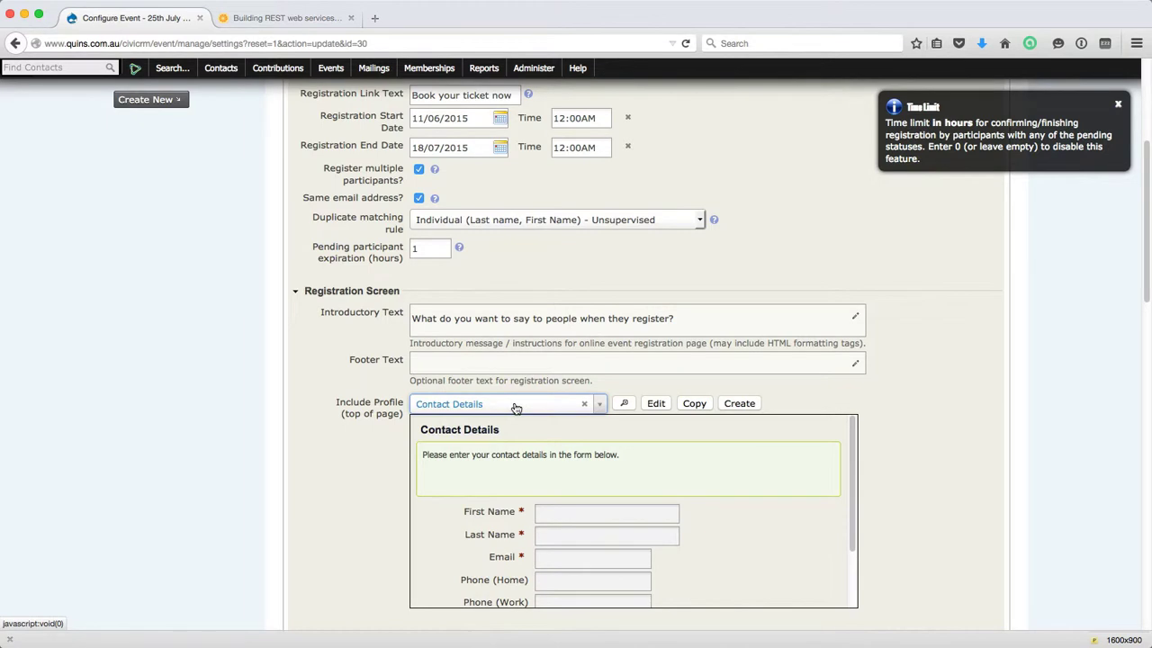
{"action": "left_click", "coordinate": [623, 404]}
Preview the Name Only profile used for additional participants.
{"action": "scroll", "coordinate": [552, 454], "scroll_direction": "down", "scroll_amount": 3}
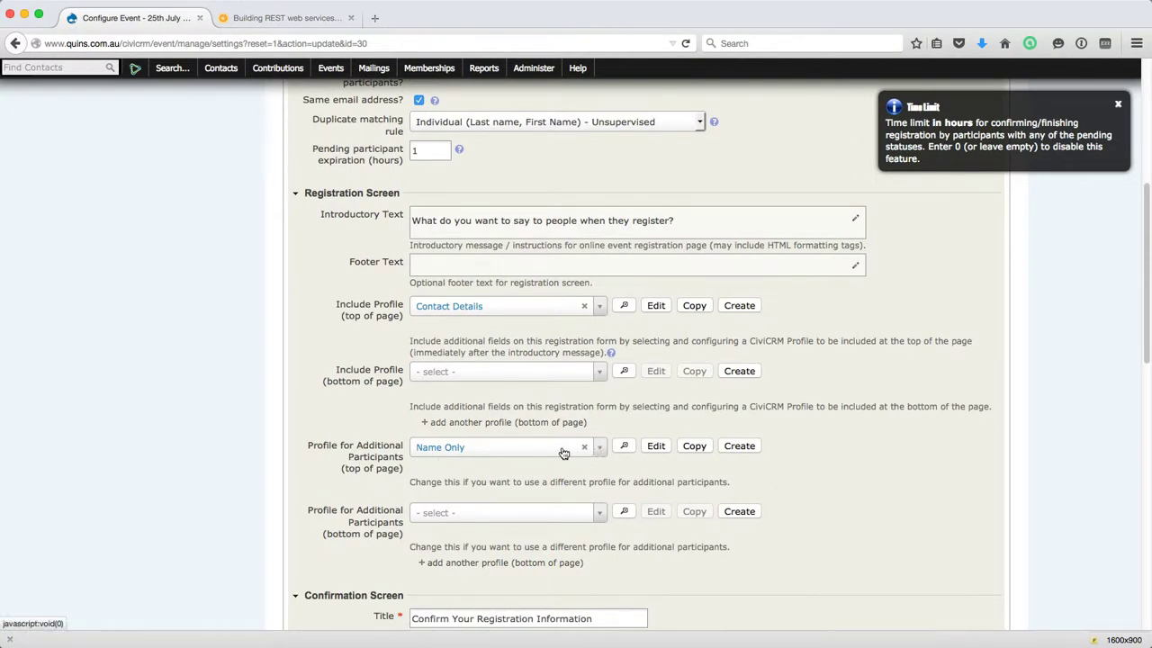
{"action": "left_click", "coordinate": [624, 446]}
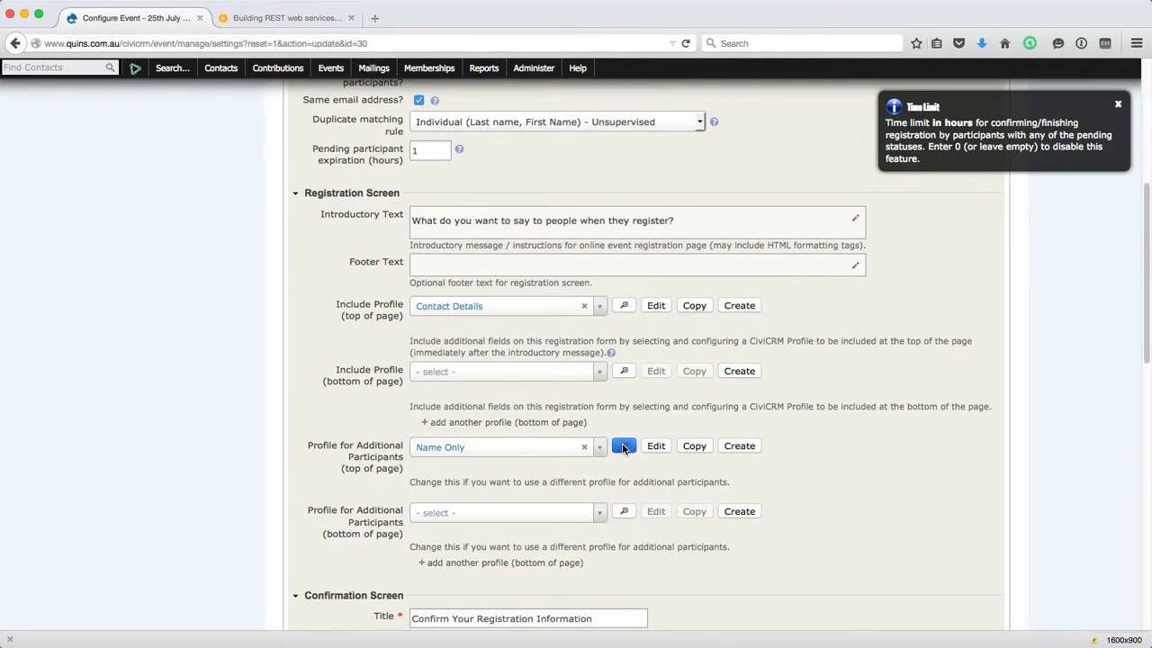
{"action": "scroll", "coordinate": [585, 489], "scroll_direction": "down", "scroll_amount": 2}
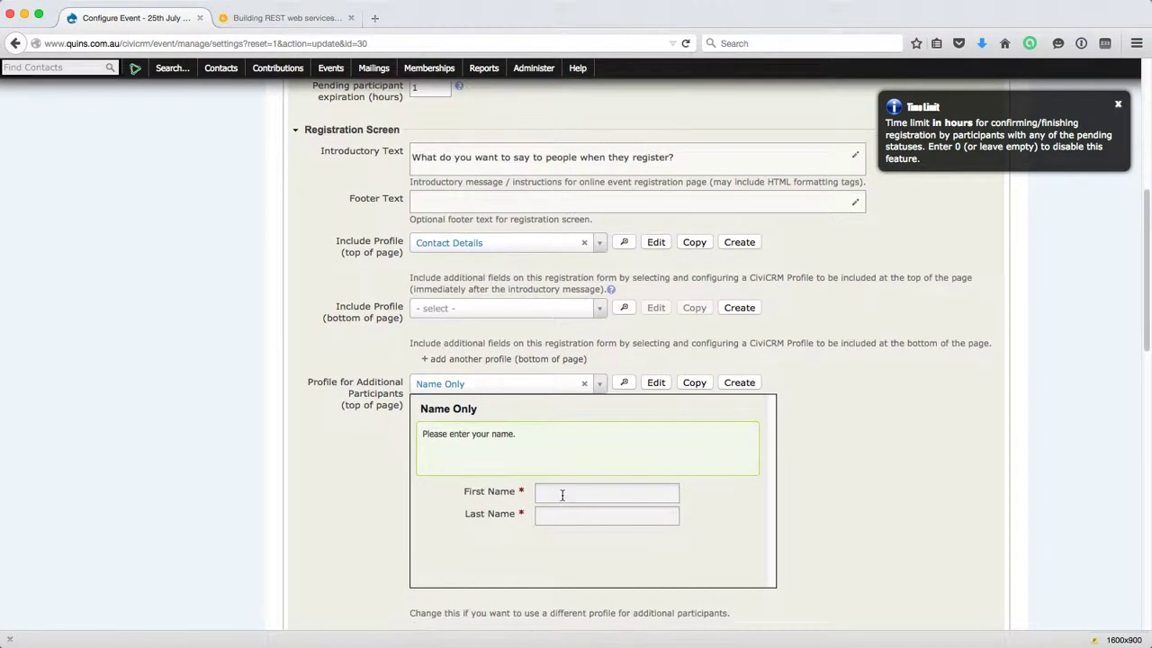
{"action": "left_click", "coordinate": [544, 387]}
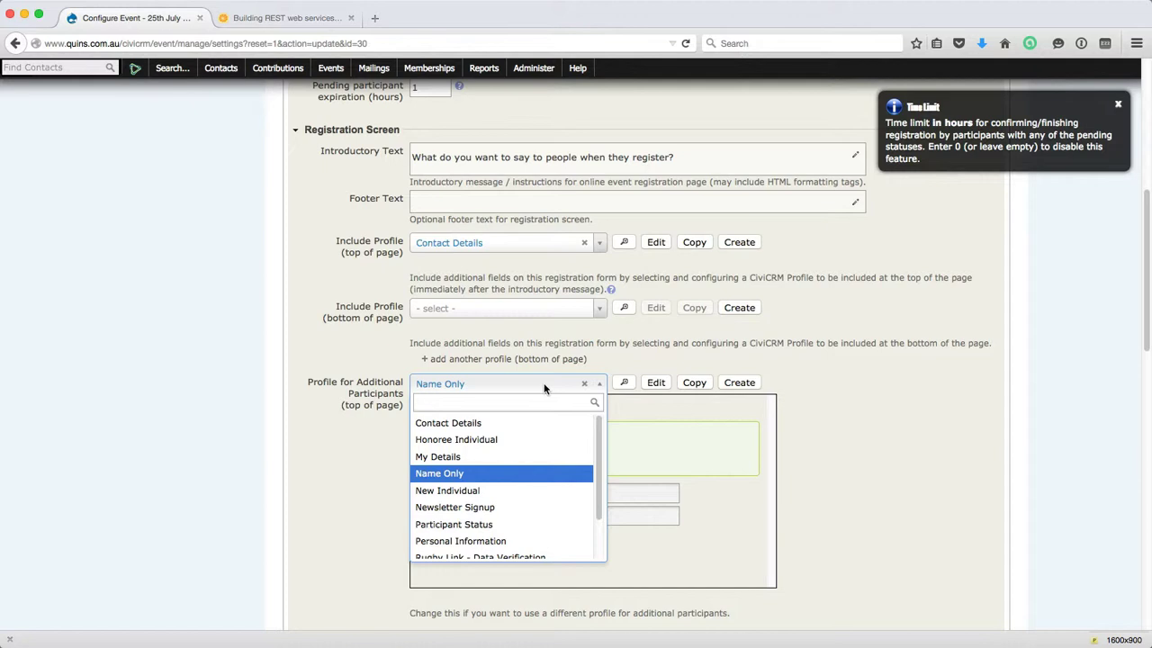
{"action": "left_click", "coordinate": [357, 485]}
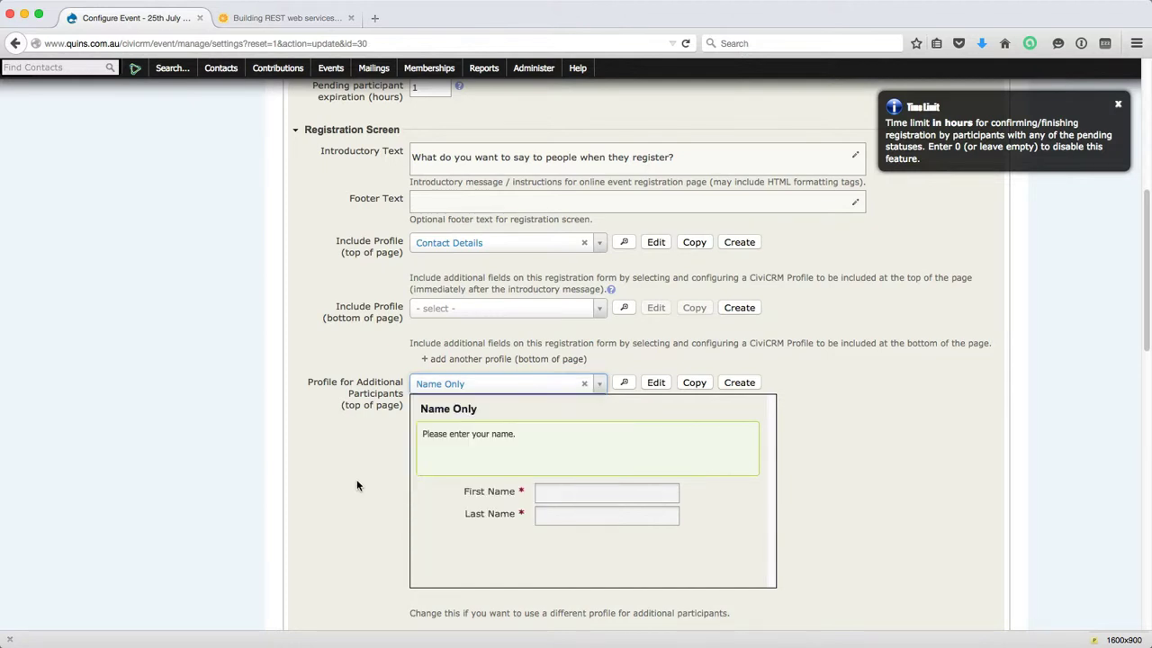
{"action": "left_click", "coordinate": [625, 383]}
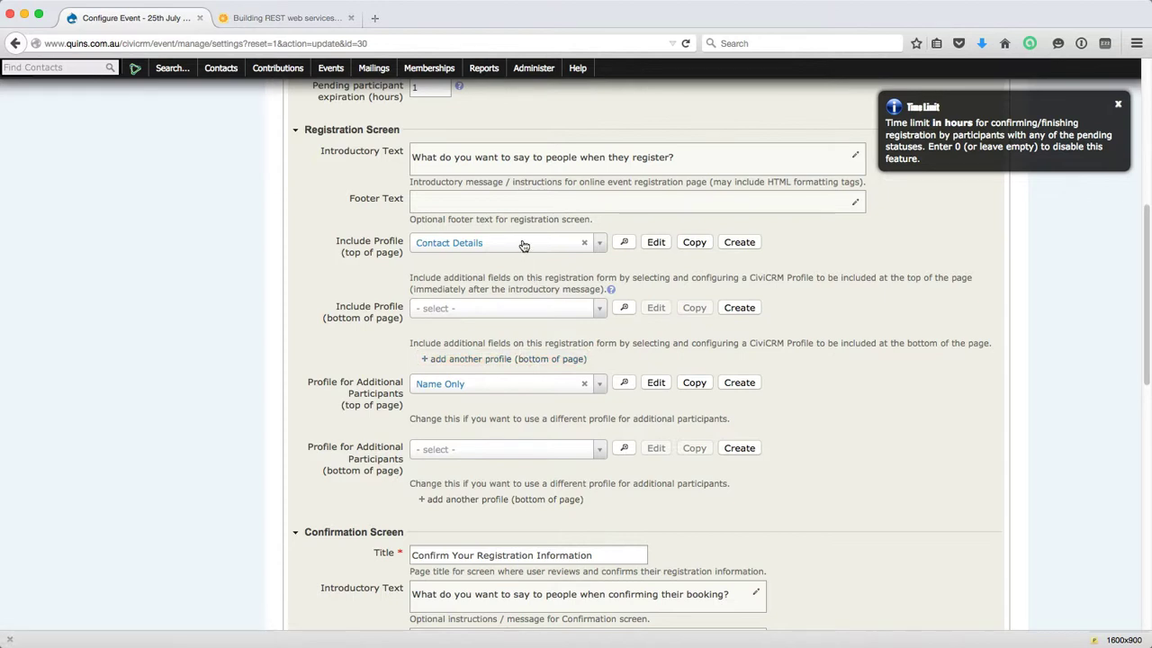
{"action": "left_click", "coordinate": [624, 243]}
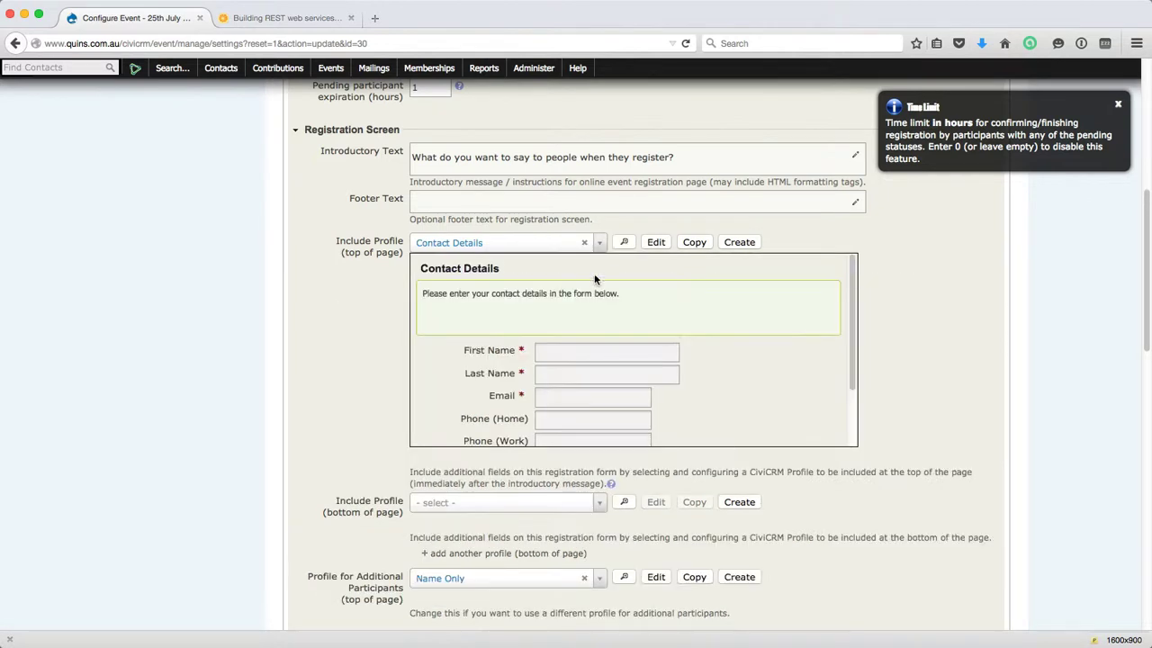
{"action": "scroll", "coordinate": [555, 382], "scroll_direction": "down", "scroll_amount": 3}
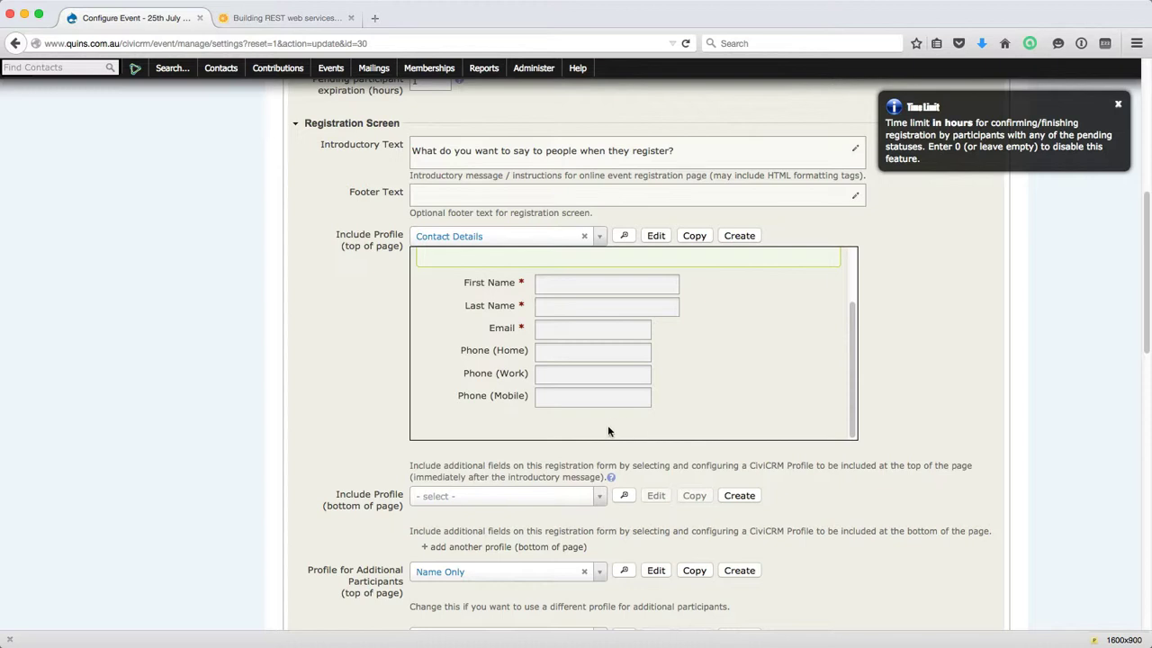
{"action": "left_click", "coordinate": [621, 235]}
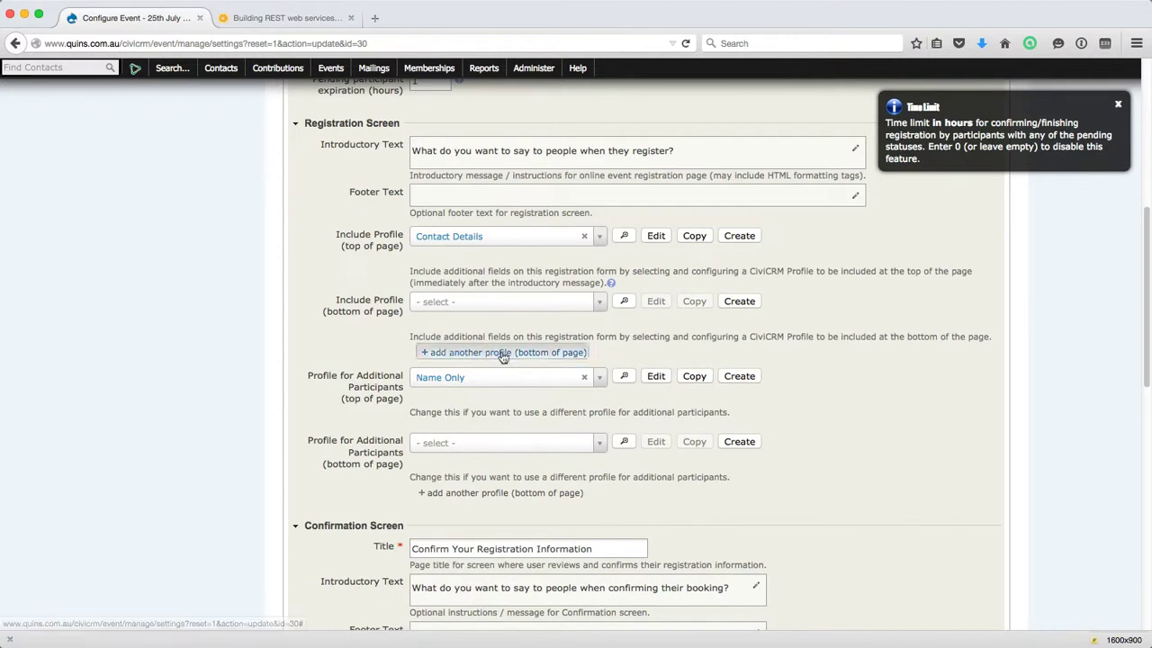
{"action": "left_click", "coordinate": [620, 377]}
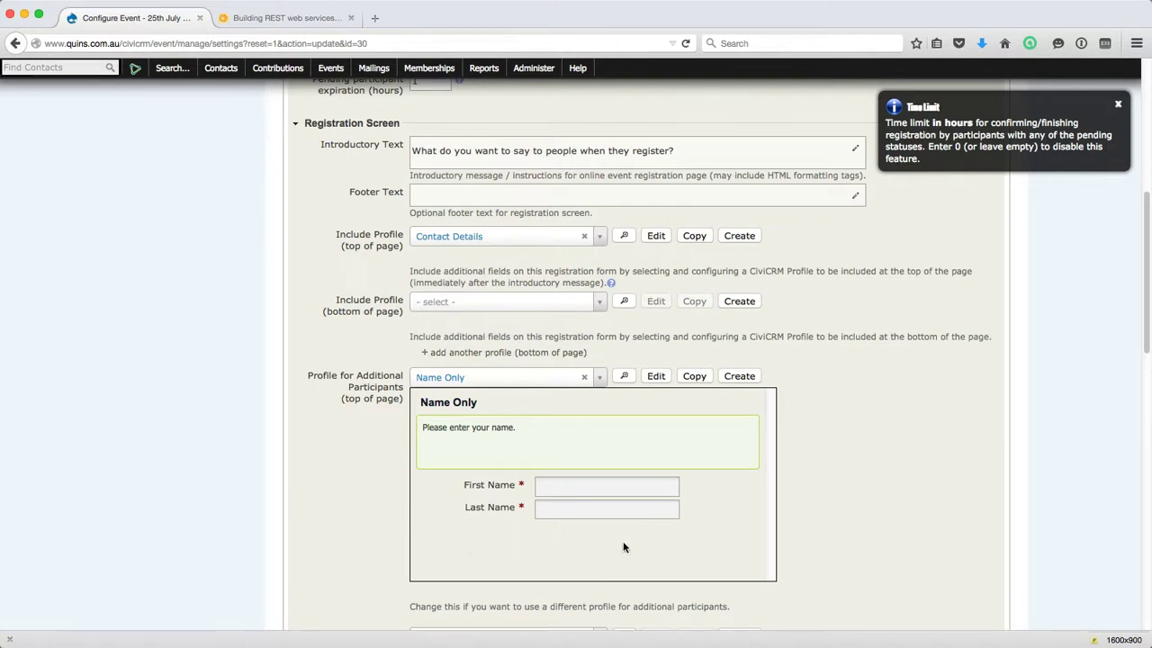
{"action": "left_click", "coordinate": [600, 378]}
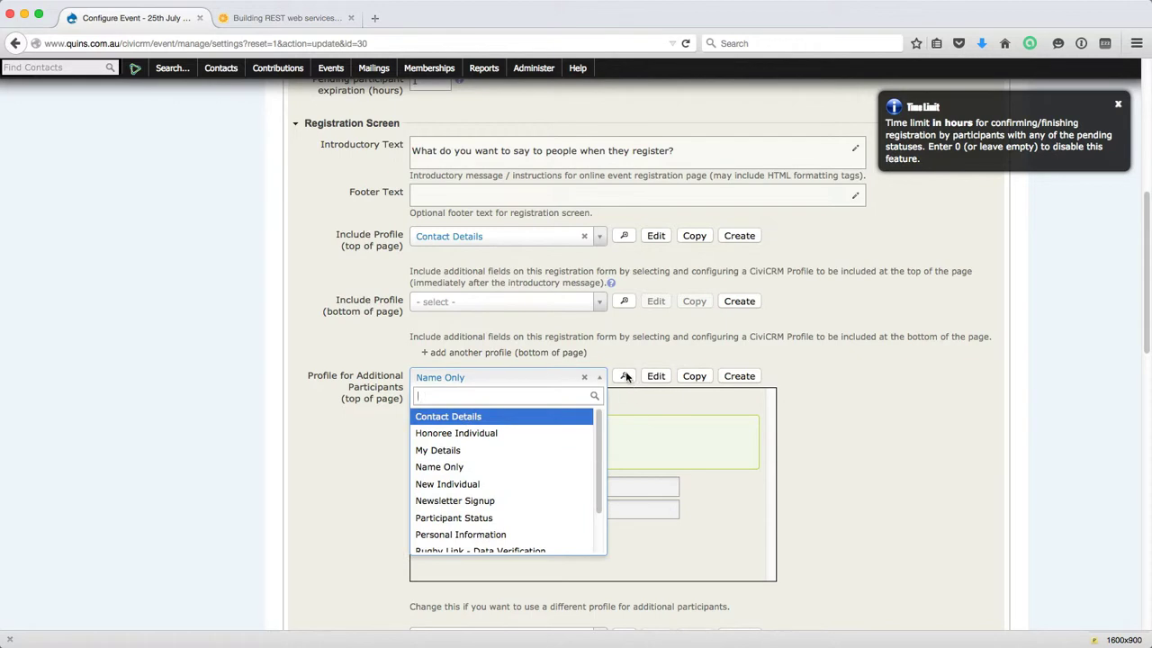
{"action": "left_click", "coordinate": [629, 378]}
{"action": "scroll", "coordinate": [585, 477], "scroll_direction": "down", "scroll_amount": 5}
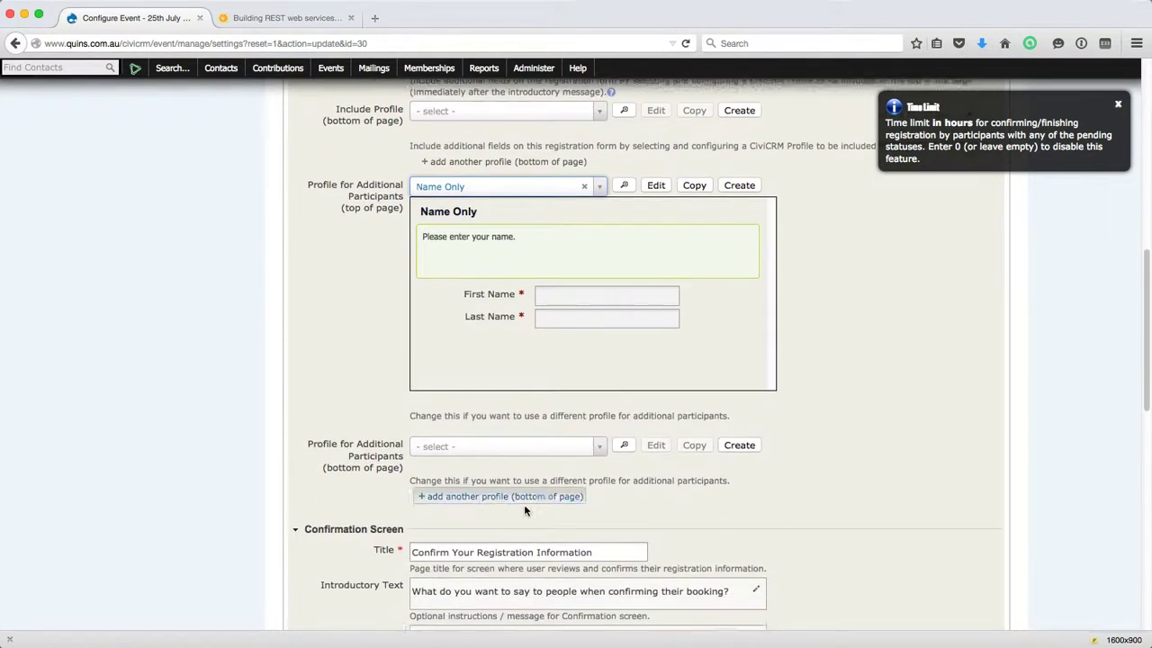
{"action": "scroll", "coordinate": [468, 504], "scroll_direction": "down", "scroll_amount": 3}
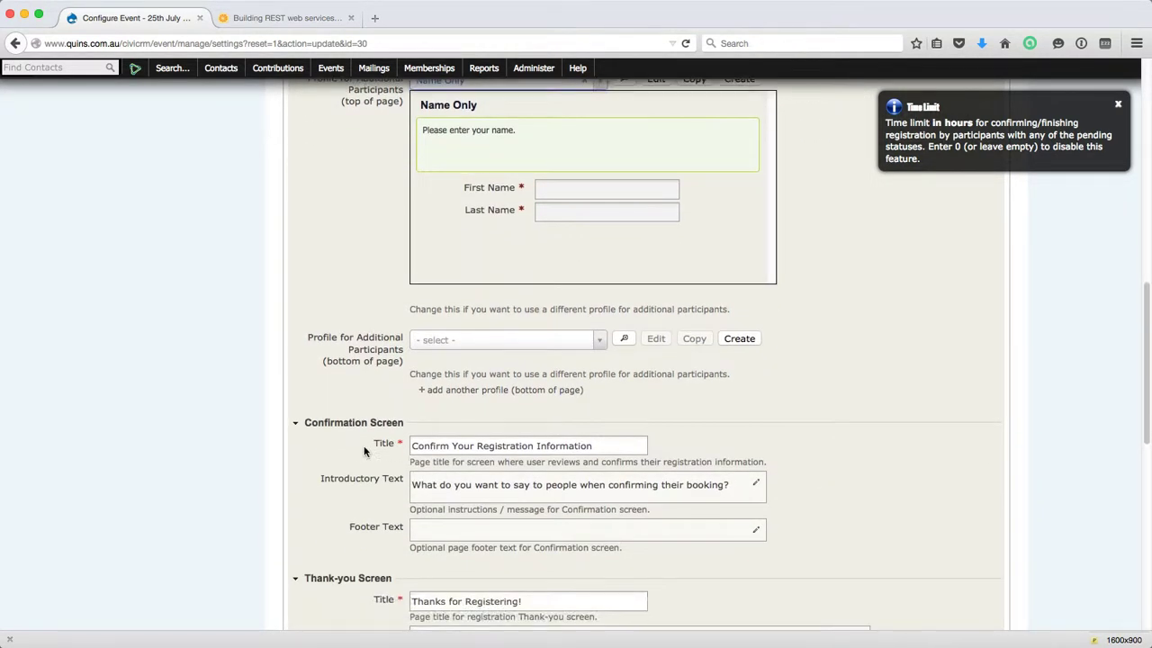
{"action": "scroll", "coordinate": [396, 423], "scroll_direction": "down", "scroll_amount": 1}
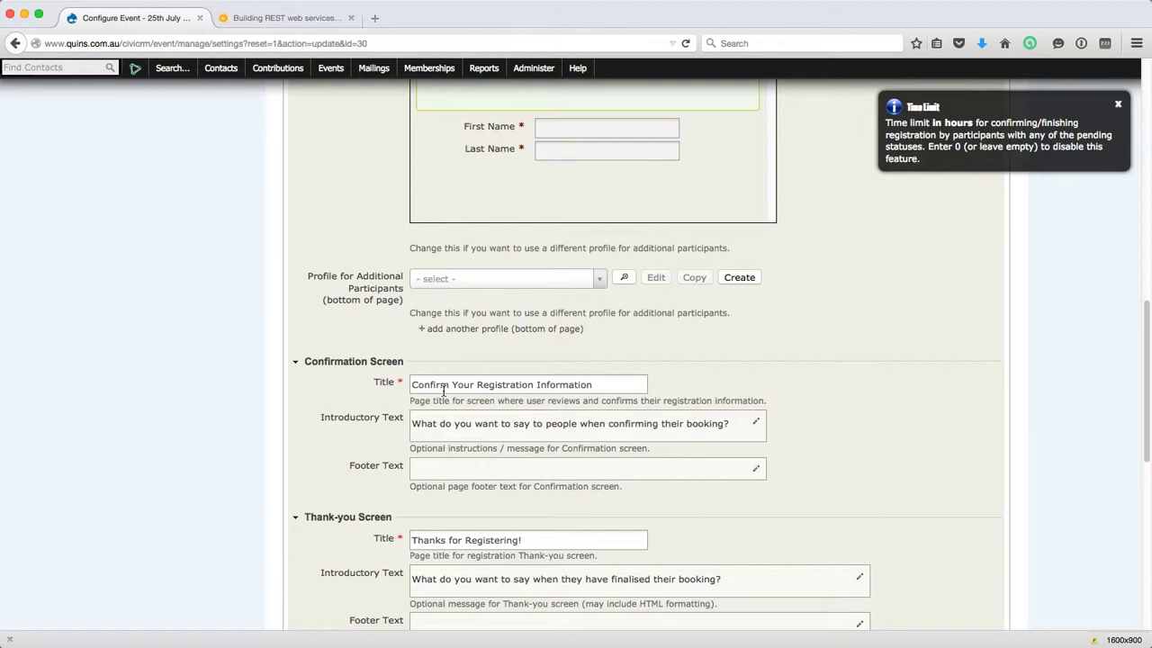
{"action": "scroll", "coordinate": [489, 383], "scroll_direction": "up", "scroll_amount": 1}
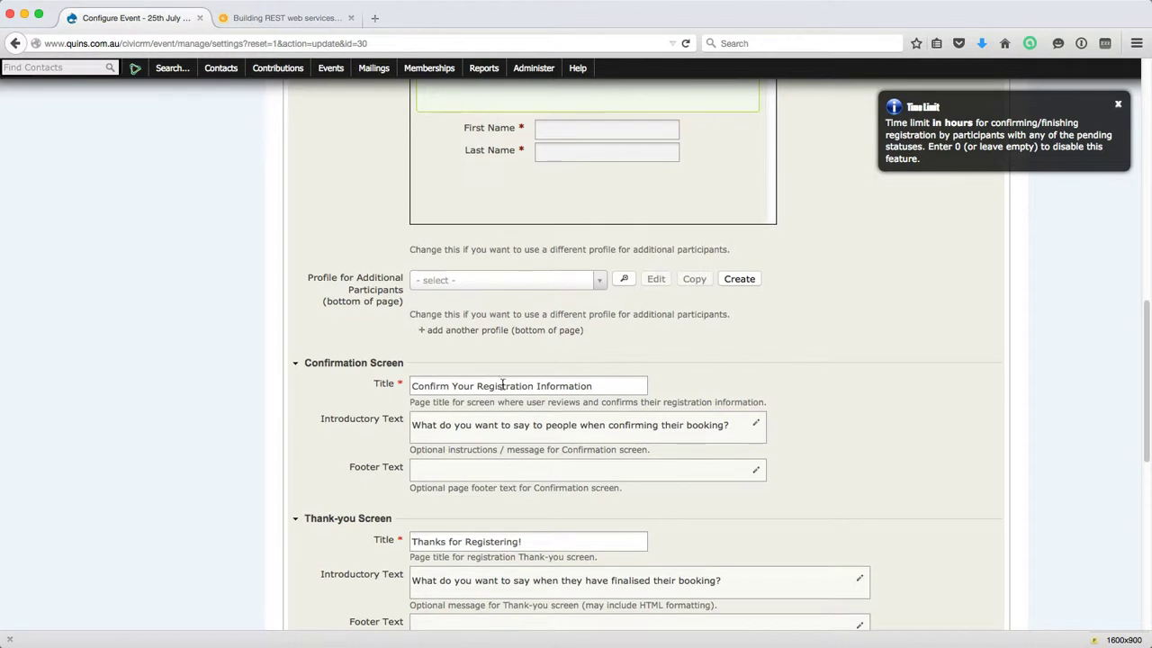
{"action": "scroll", "coordinate": [592, 386], "scroll_direction": "down", "scroll_amount": 1}
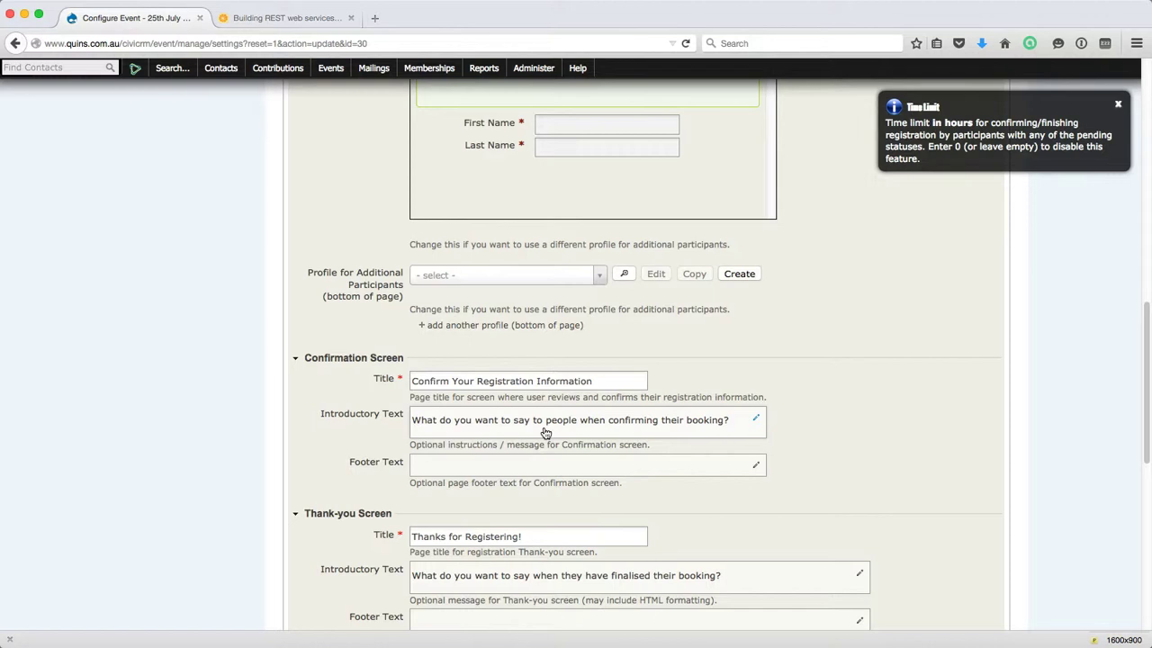
{"action": "scroll", "coordinate": [540, 504], "scroll_direction": "down", "scroll_amount": 2}
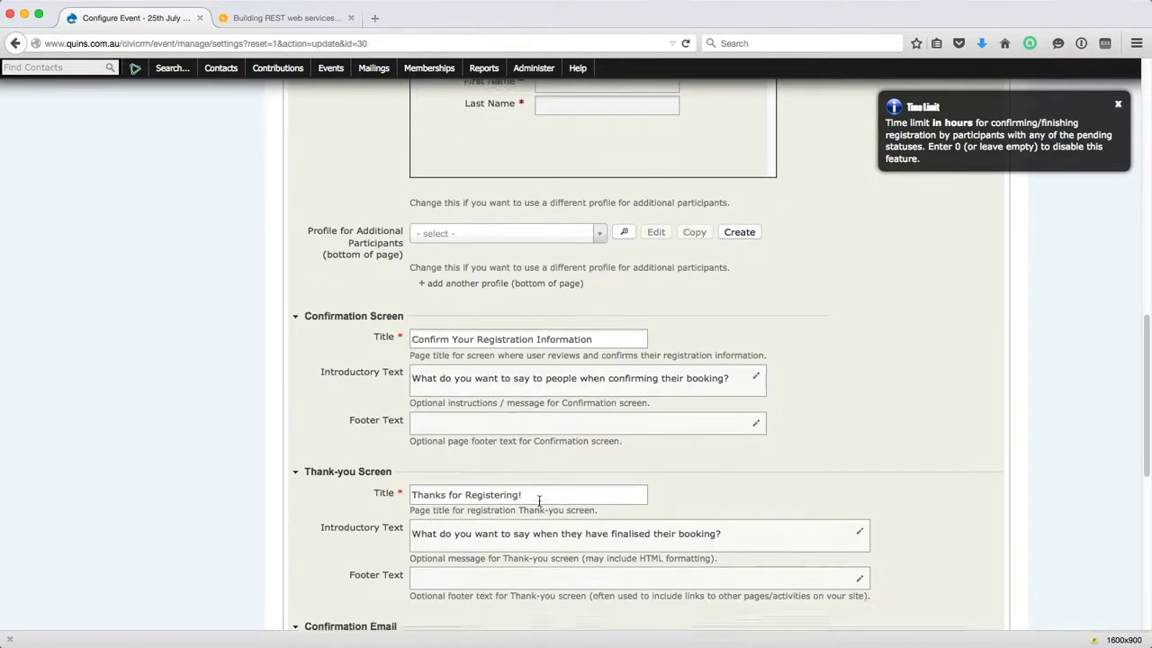
{"action": "scroll", "coordinate": [477, 464], "scroll_direction": "down", "scroll_amount": 2}
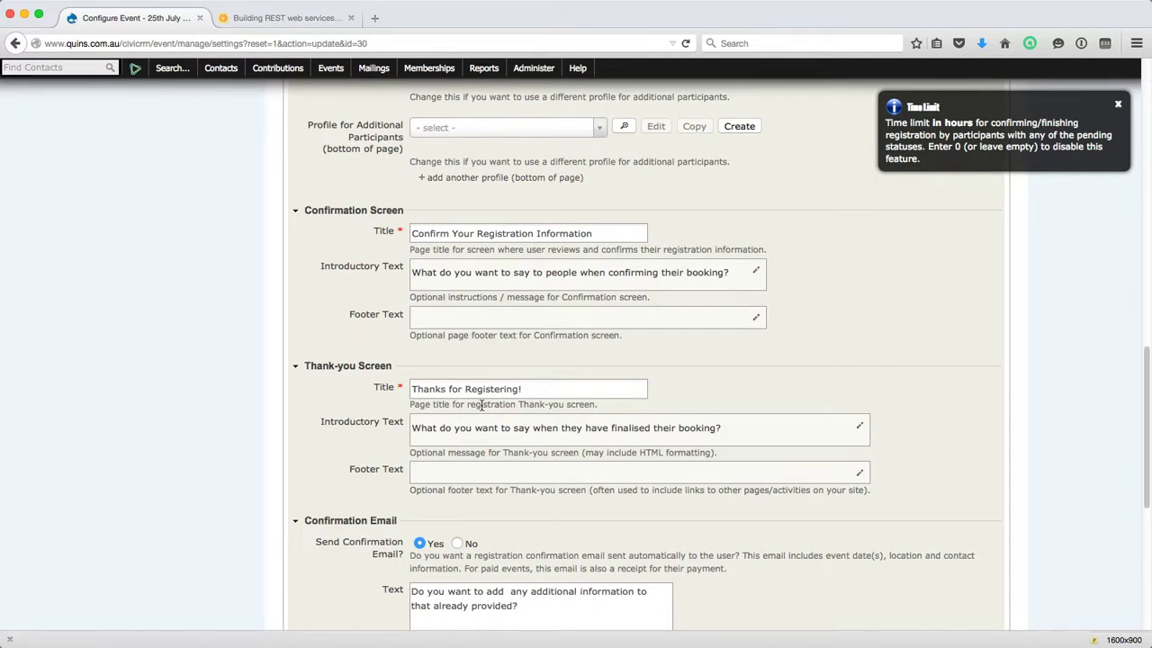
{"action": "scroll", "coordinate": [480, 404], "scroll_direction": "up", "scroll_amount": 1}
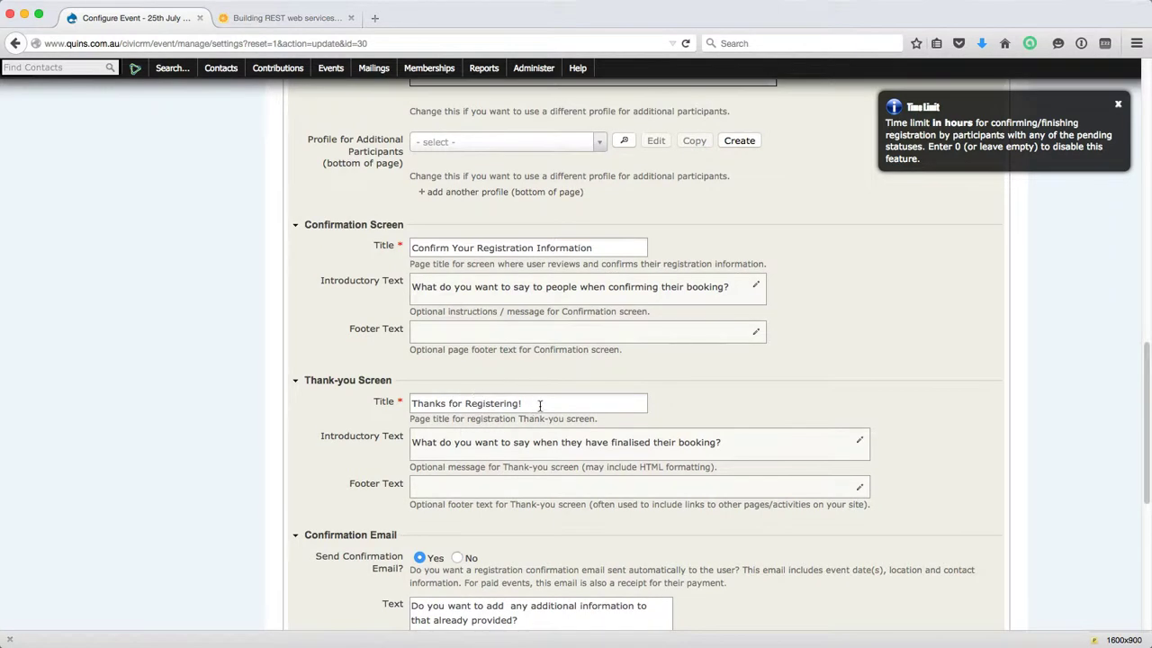
{"action": "scroll", "coordinate": [543, 401], "scroll_direction": "down", "scroll_amount": 2}
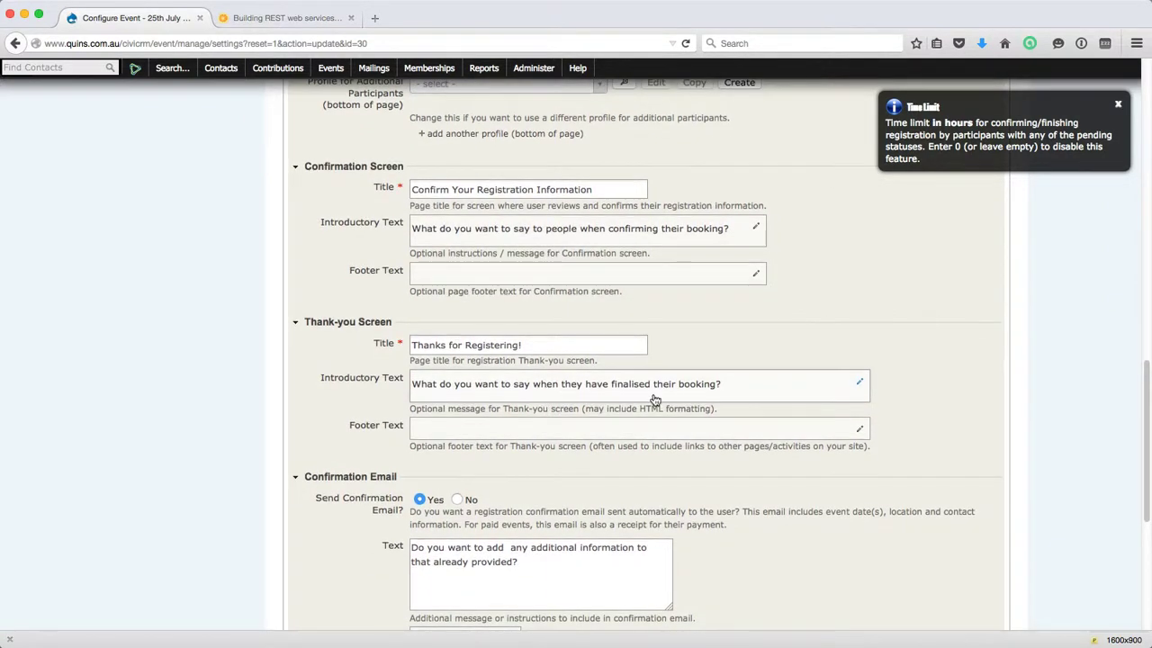
{"action": "scroll", "coordinate": [570, 404], "scroll_direction": "down", "scroll_amount": 2}
{"action": "scroll", "coordinate": [516, 413], "scroll_direction": "down", "scroll_amount": 3}
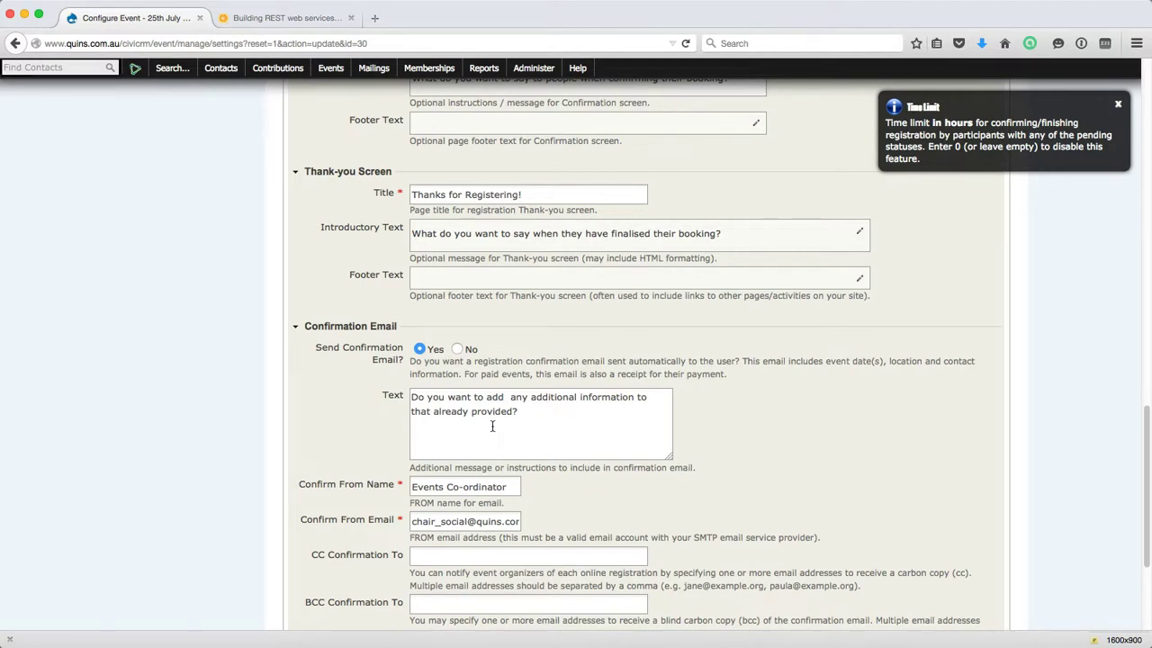
{"action": "scroll", "coordinate": [492, 426], "scroll_direction": "up", "scroll_amount": 1}
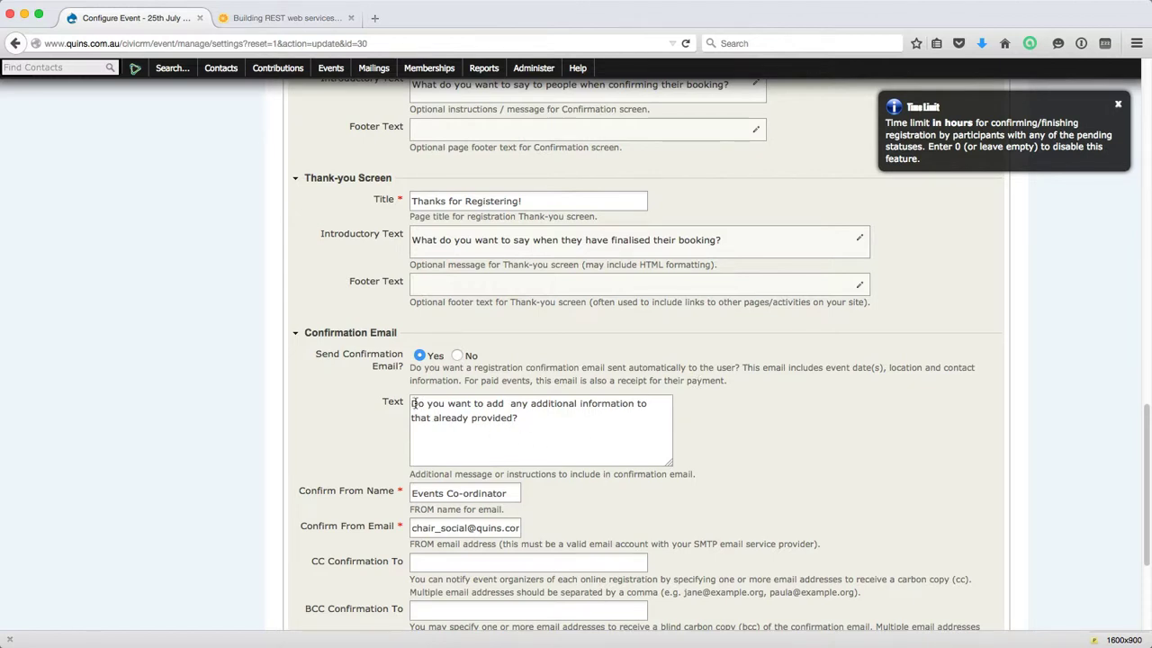
{"action": "left_click_drag", "start_coordinate": [416, 403], "coordinate": [523, 418]}
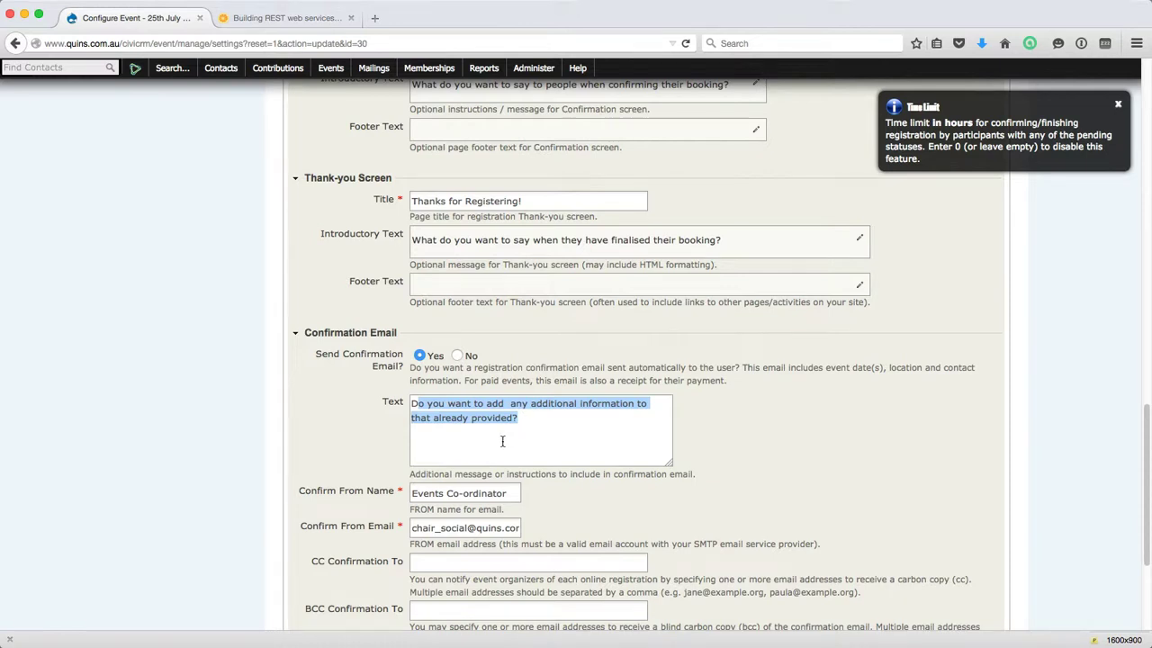
{"action": "scroll", "coordinate": [548, 492], "scroll_direction": "down", "scroll_amount": 2}
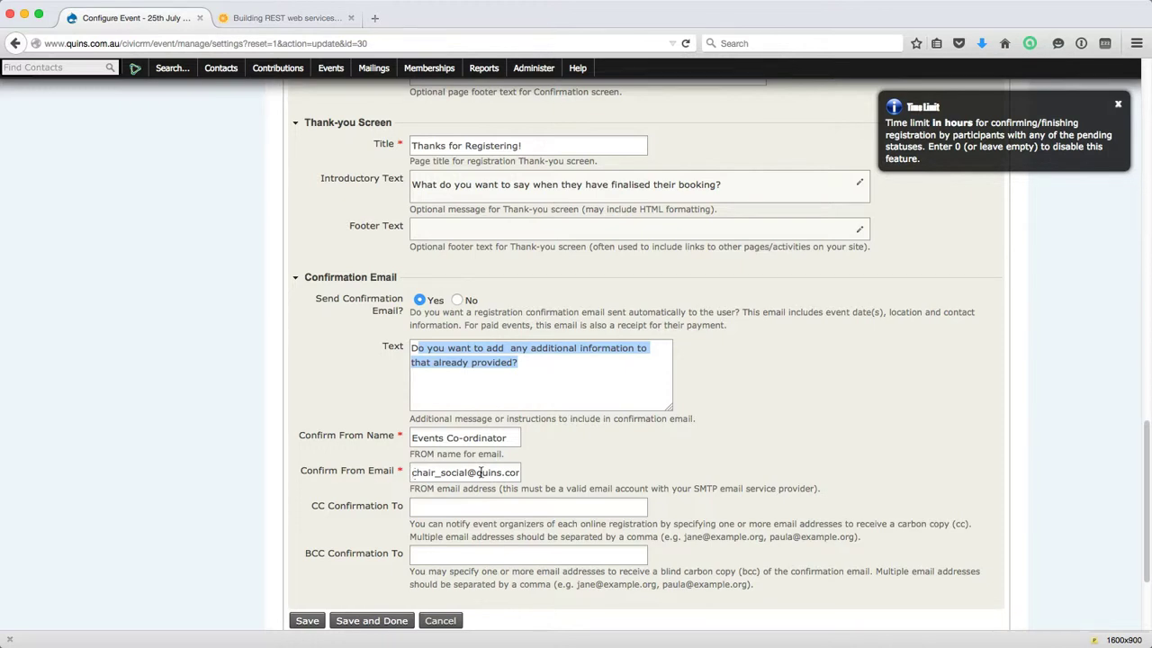
{"action": "scroll", "coordinate": [480, 472], "scroll_direction": "down", "scroll_amount": 1}
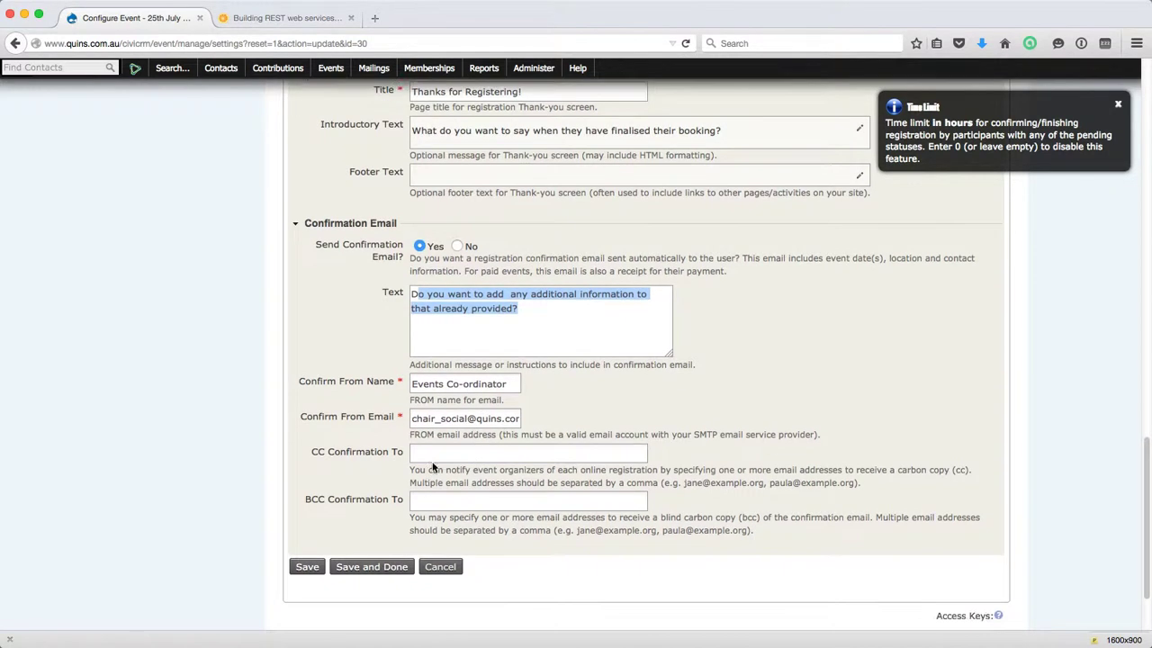
Leave the CC and BCC confirmation fields as they are and save the online registration settings.
{"action": "left_click", "coordinate": [431, 454]}
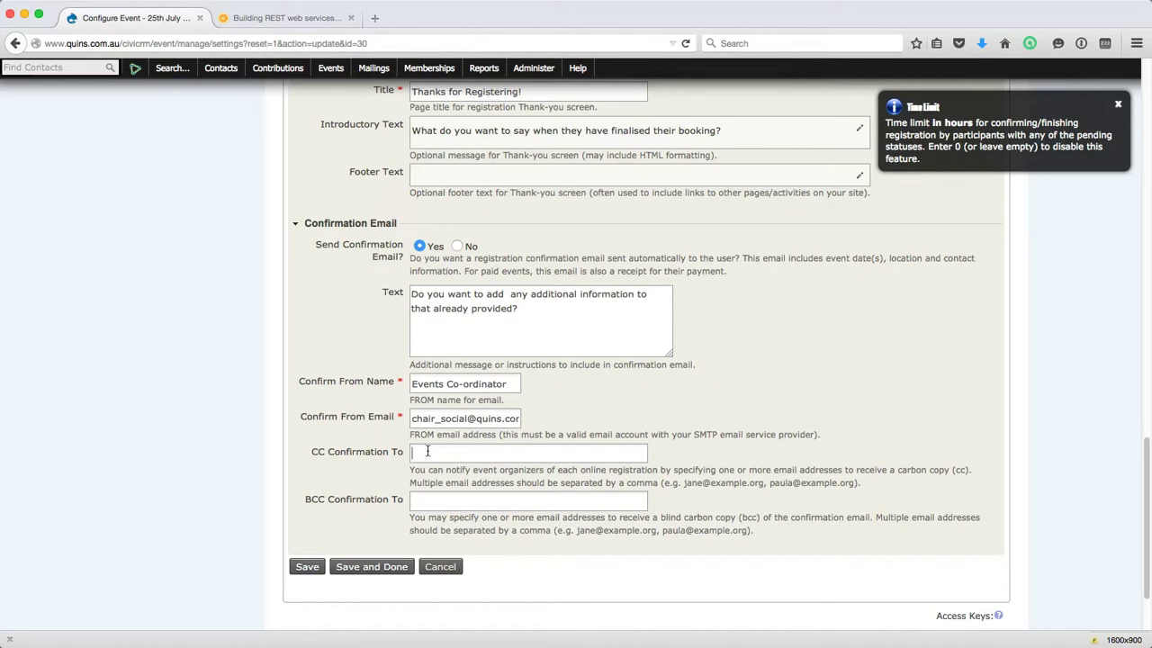
{"action": "left_click", "coordinate": [439, 499]}
{"action": "left_click", "coordinate": [308, 567]}
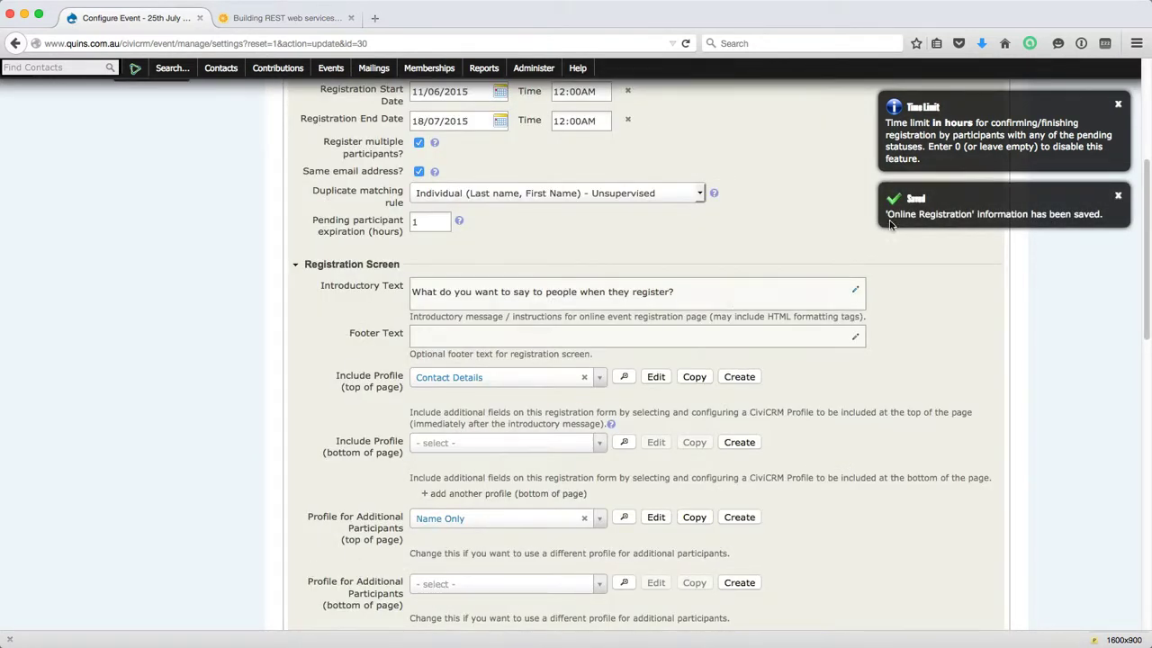
{"action": "scroll", "coordinate": [812, 194], "scroll_direction": "up", "scroll_amount": 5}
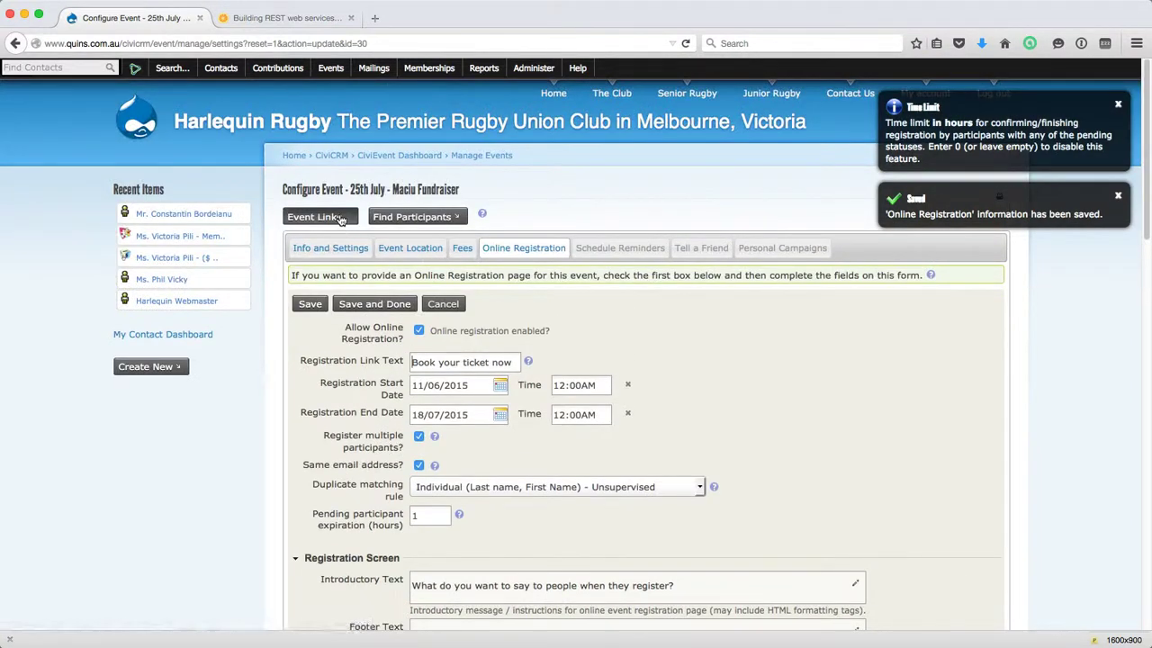
{"action": "left_click", "coordinate": [341, 220]}
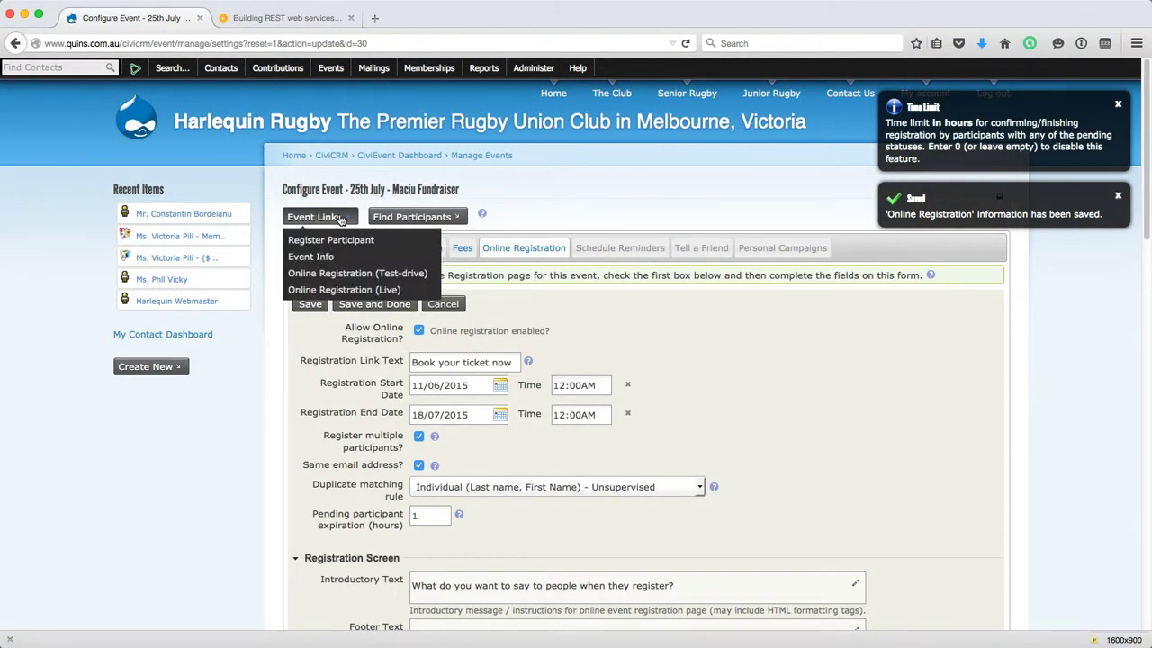
Launch the test-drive registration page and review the prefilled 1-person, $165.00 per Ticket booking.
{"action": "left_click", "coordinate": [364, 273]}
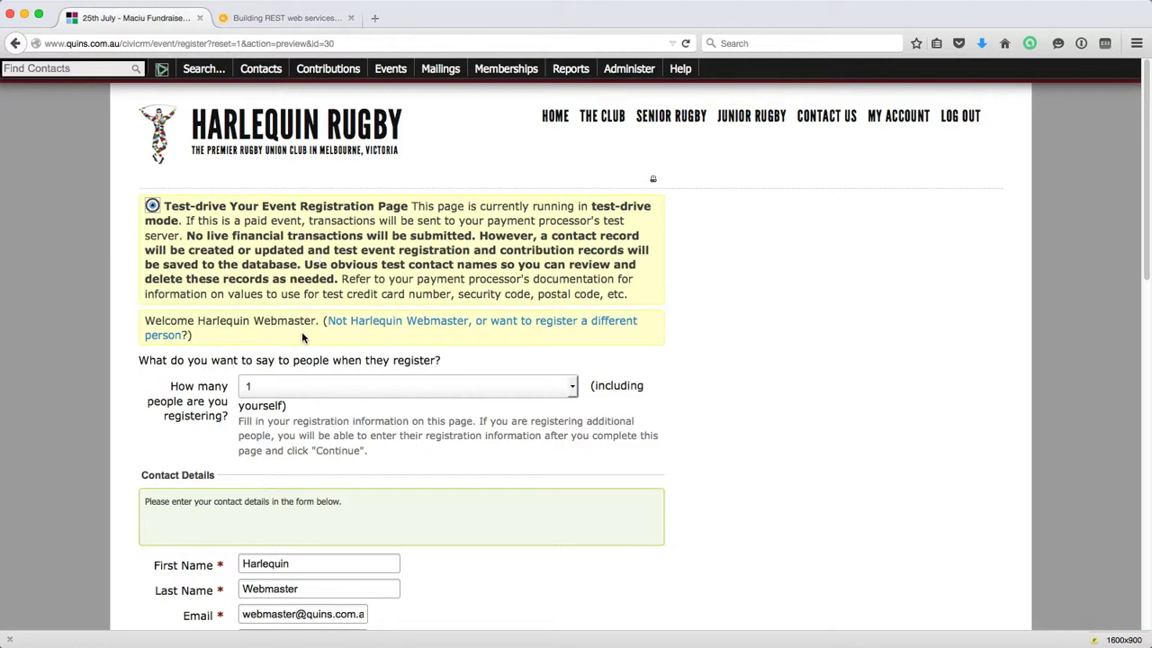
{"action": "scroll", "coordinate": [243, 322], "scroll_direction": "down", "scroll_amount": 1}
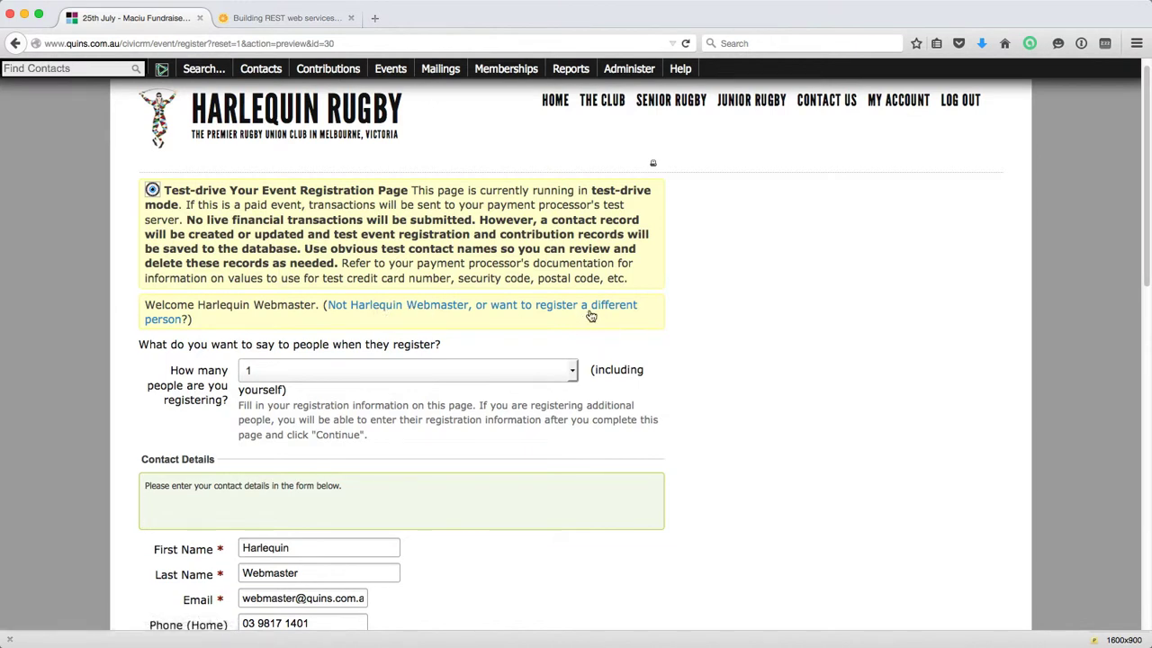
{"action": "scroll", "coordinate": [442, 315], "scroll_direction": "down", "scroll_amount": 1}
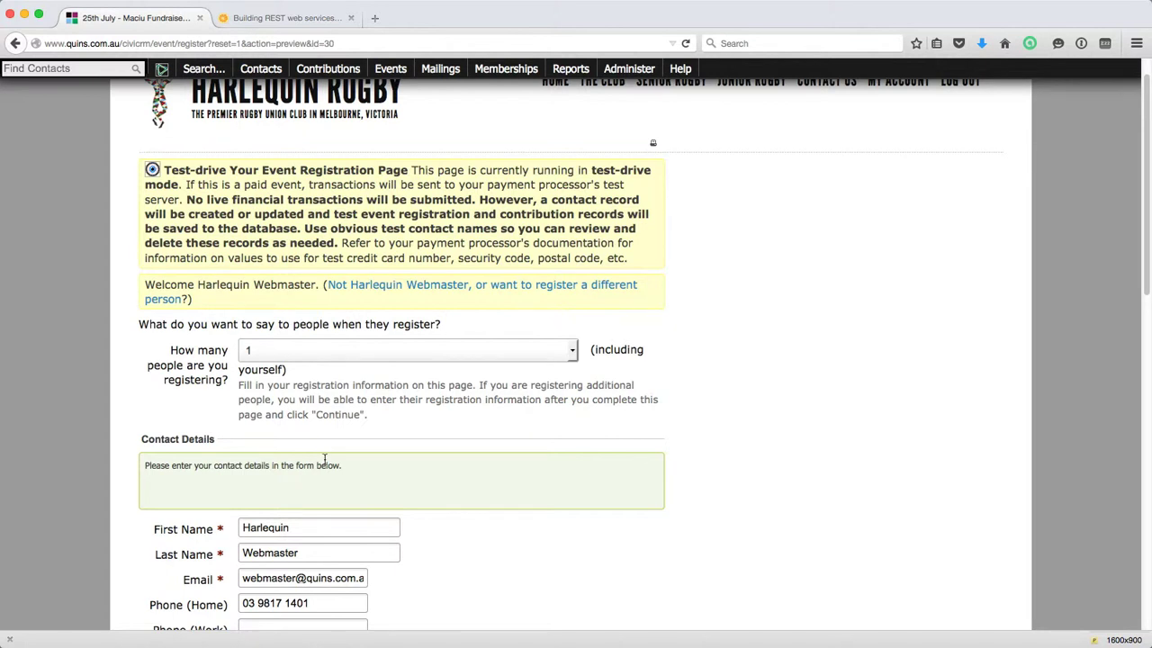
{"action": "scroll", "coordinate": [324, 444], "scroll_direction": "down", "scroll_amount": 5}
{"action": "scroll", "coordinate": [327, 480], "scroll_direction": "up", "scroll_amount": 3}
{"action": "scroll", "coordinate": [316, 426], "scroll_direction": "up", "scroll_amount": 2}
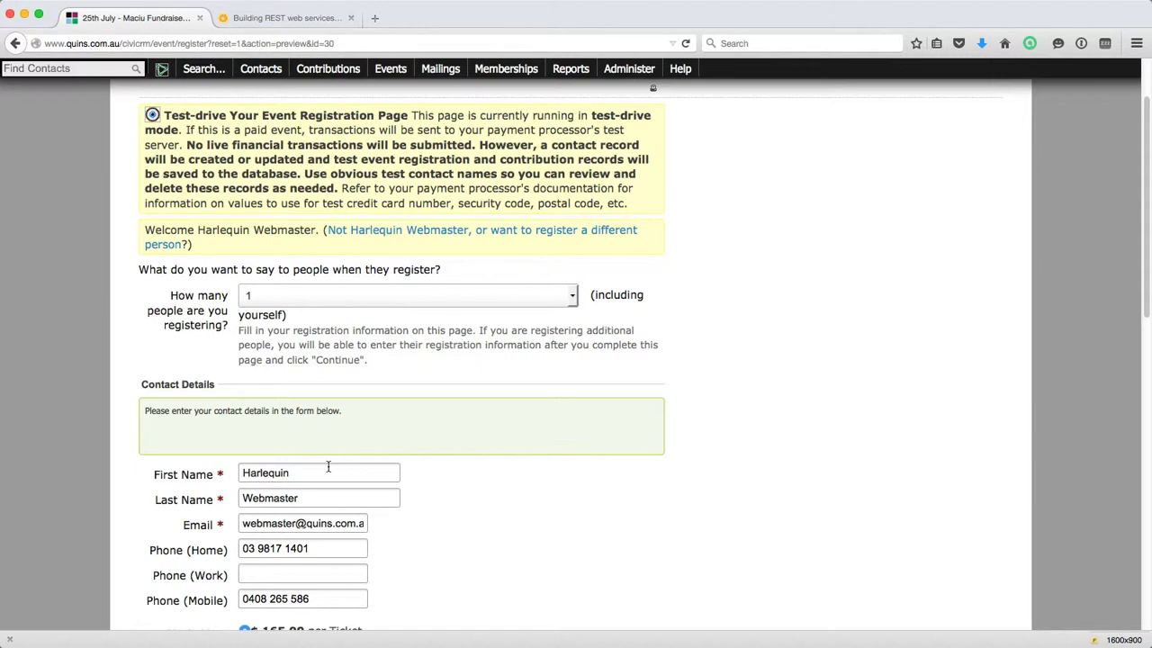
{"action": "left_click", "coordinate": [572, 300]}
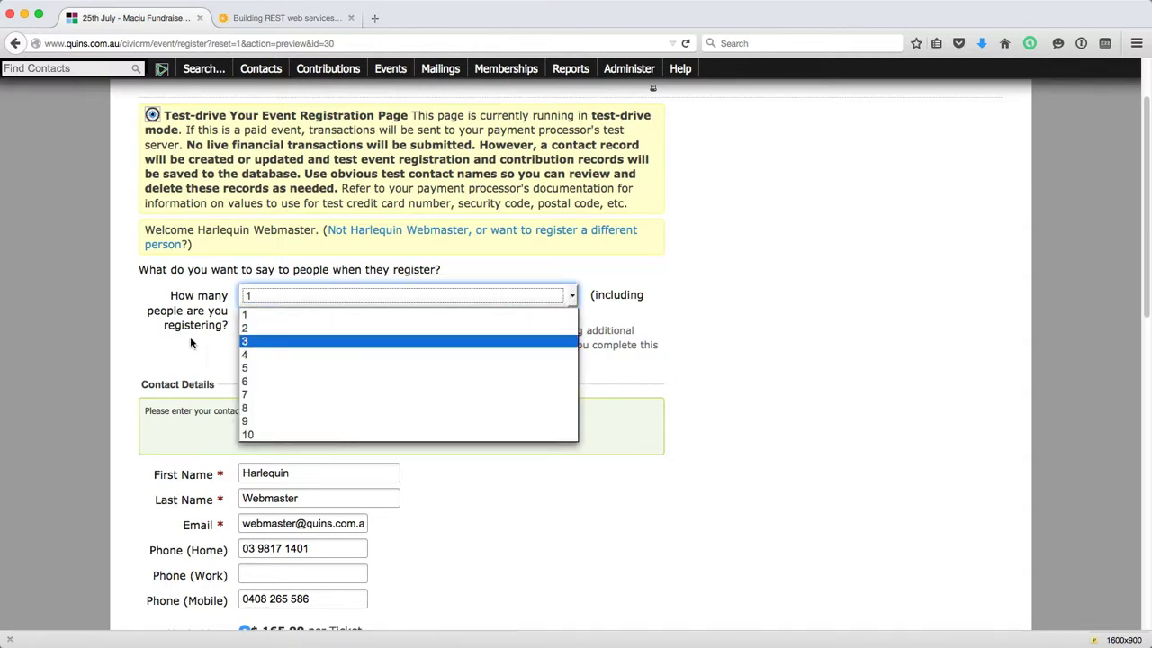
Set the booking to 2 people in total on the registration form.
{"action": "left_click", "coordinate": [252, 329]}
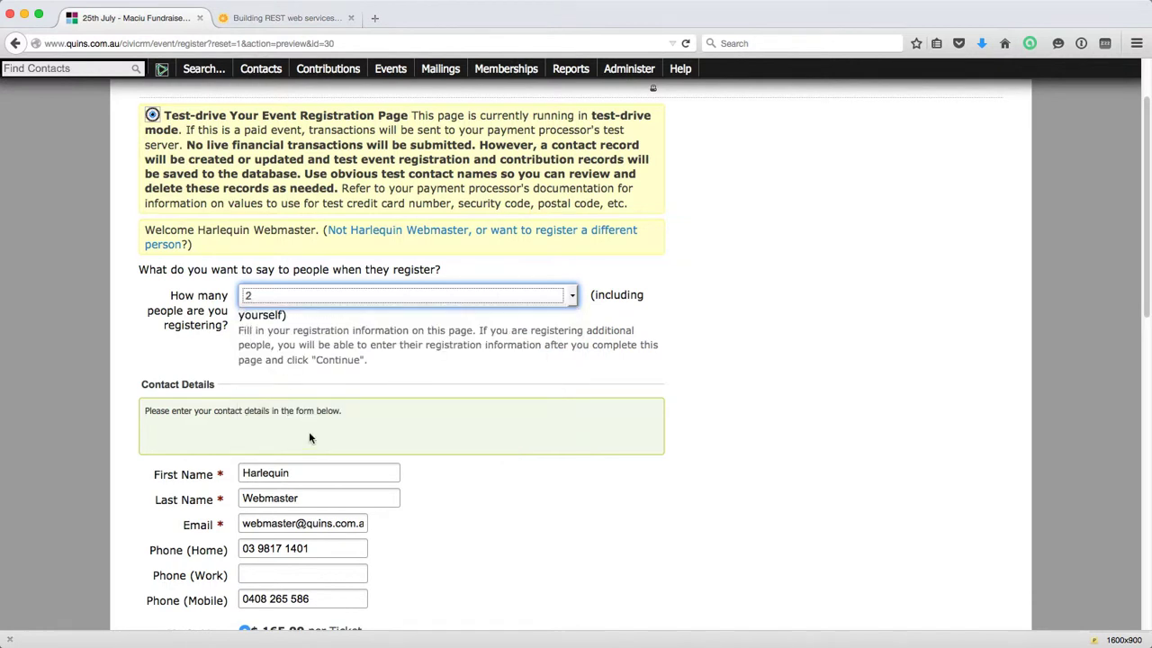
{"action": "scroll", "coordinate": [309, 438], "scroll_direction": "down", "scroll_amount": 3}
{"action": "scroll", "coordinate": [288, 364], "scroll_direction": "down", "scroll_amount": 2}
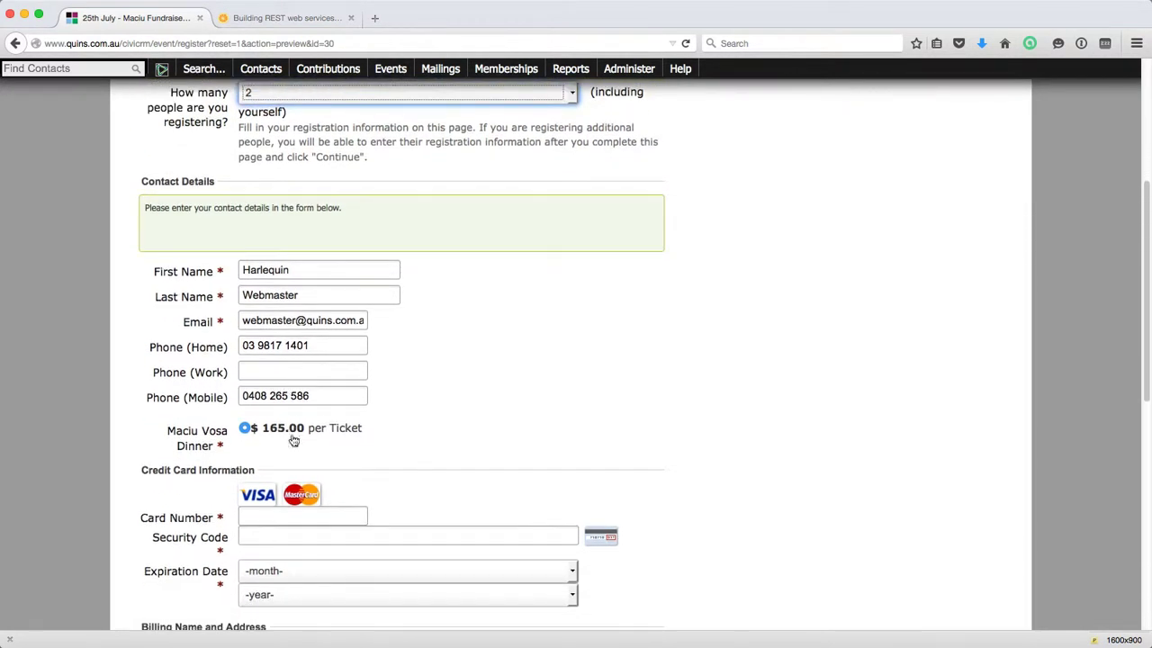
{"action": "scroll", "coordinate": [305, 441], "scroll_direction": "down", "scroll_amount": 3}
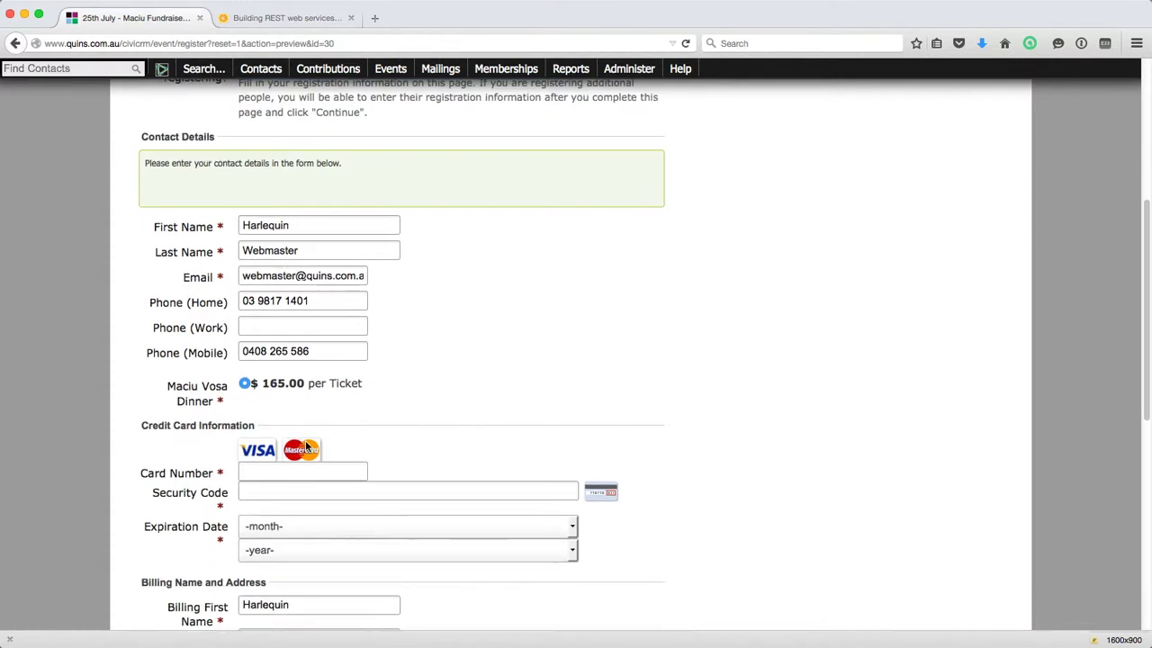
Enter the test card number and security code, set expiry to Aug 2017, and submit the first page.
{"action": "left_click", "coordinate": [258, 407]}
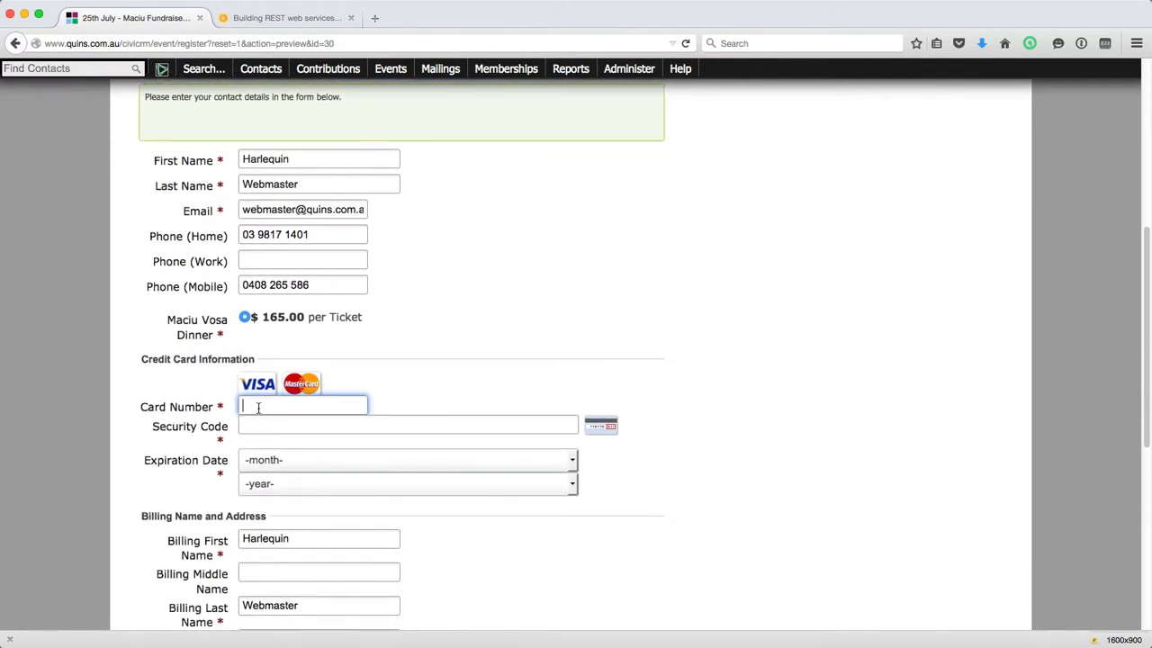
{"action": "type", "text": "4444333322221111"}
{"action": "left_click", "coordinate": [256, 427]}
{"action": "type", "text": "123"}
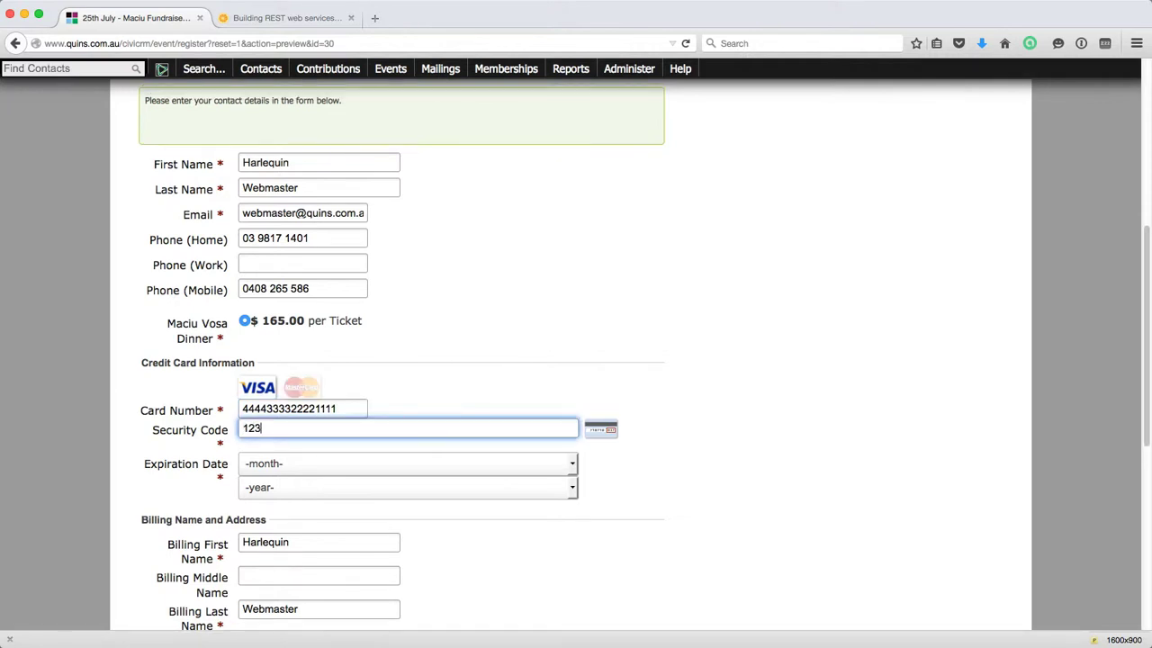
{"action": "left_click", "coordinate": [271, 462]}
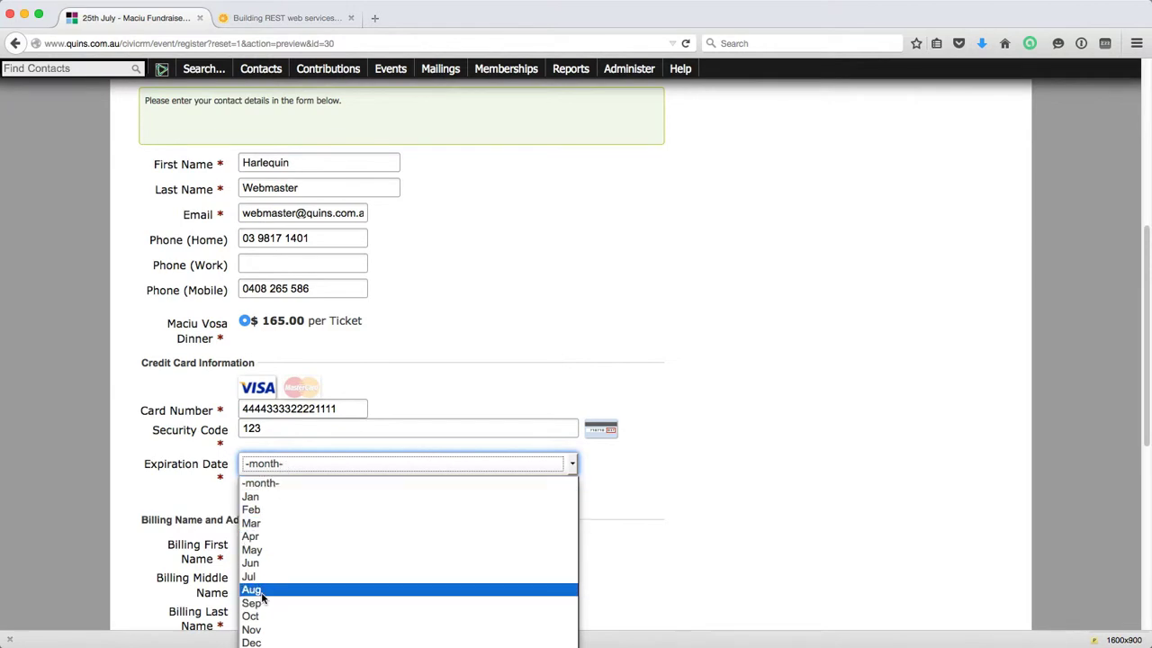
{"action": "left_click", "coordinate": [270, 589]}
{"action": "left_click", "coordinate": [275, 490]}
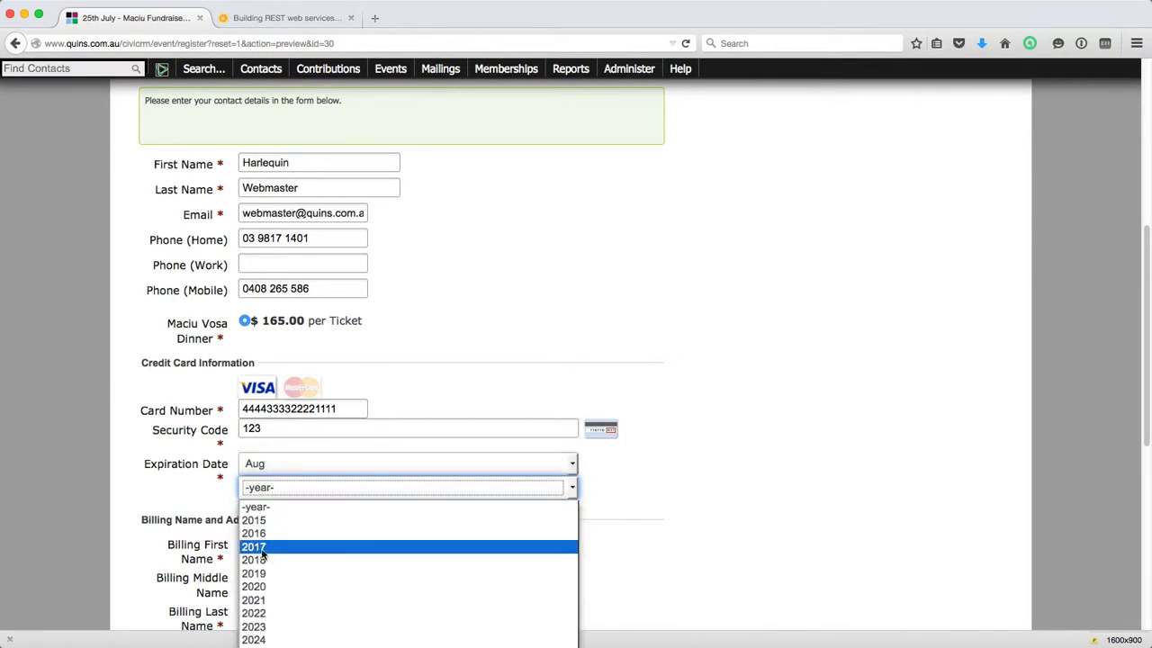
{"action": "left_click", "coordinate": [288, 545]}
{"action": "scroll", "coordinate": [293, 518], "scroll_direction": "down", "scroll_amount": 2}
{"action": "scroll", "coordinate": [293, 519], "scroll_direction": "down", "scroll_amount": 4}
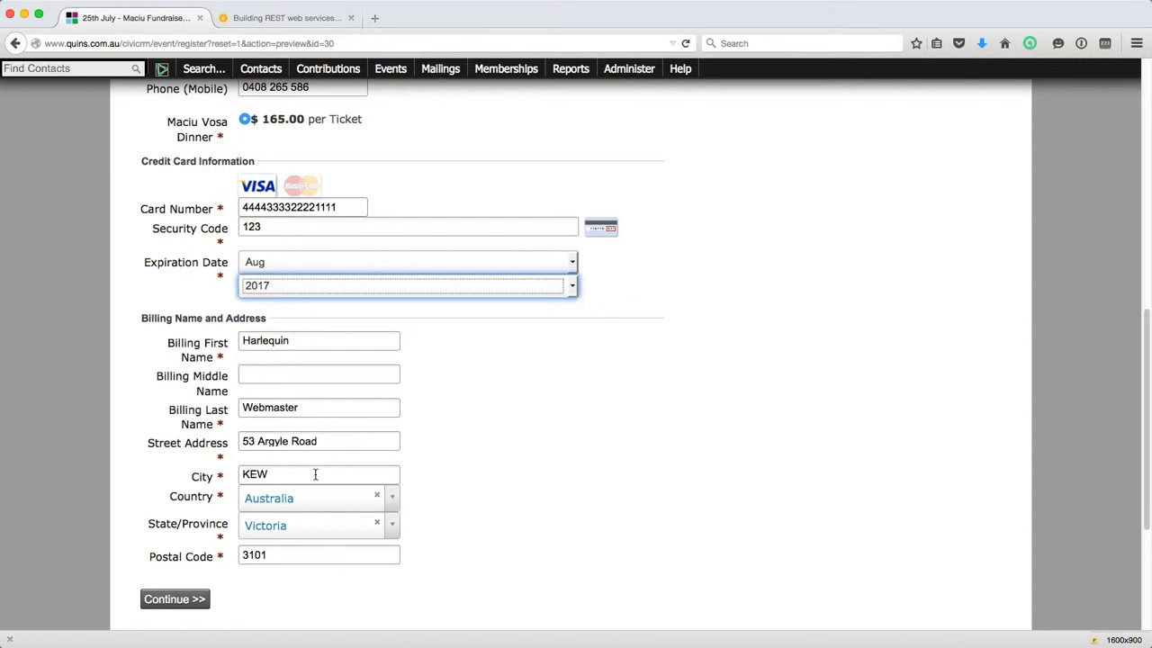
{"action": "left_click", "coordinate": [175, 601]}
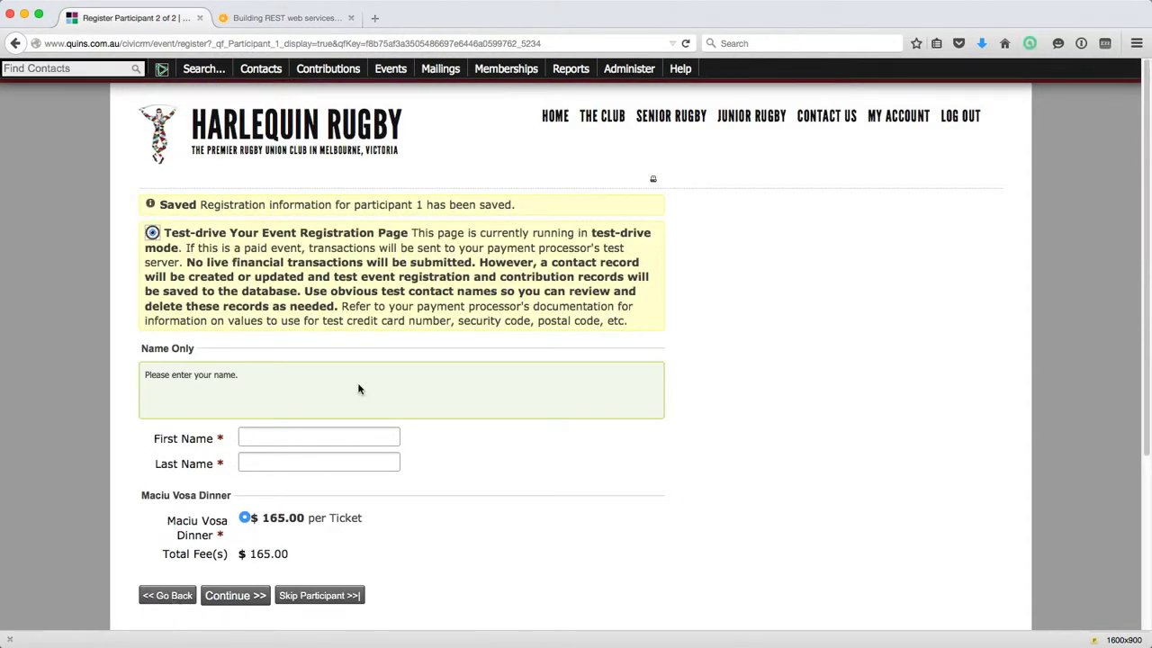
Enter the second participant's first name, correcting a misspelling.
{"action": "scroll", "coordinate": [364, 377], "scroll_direction": "down", "scroll_amount": 1}
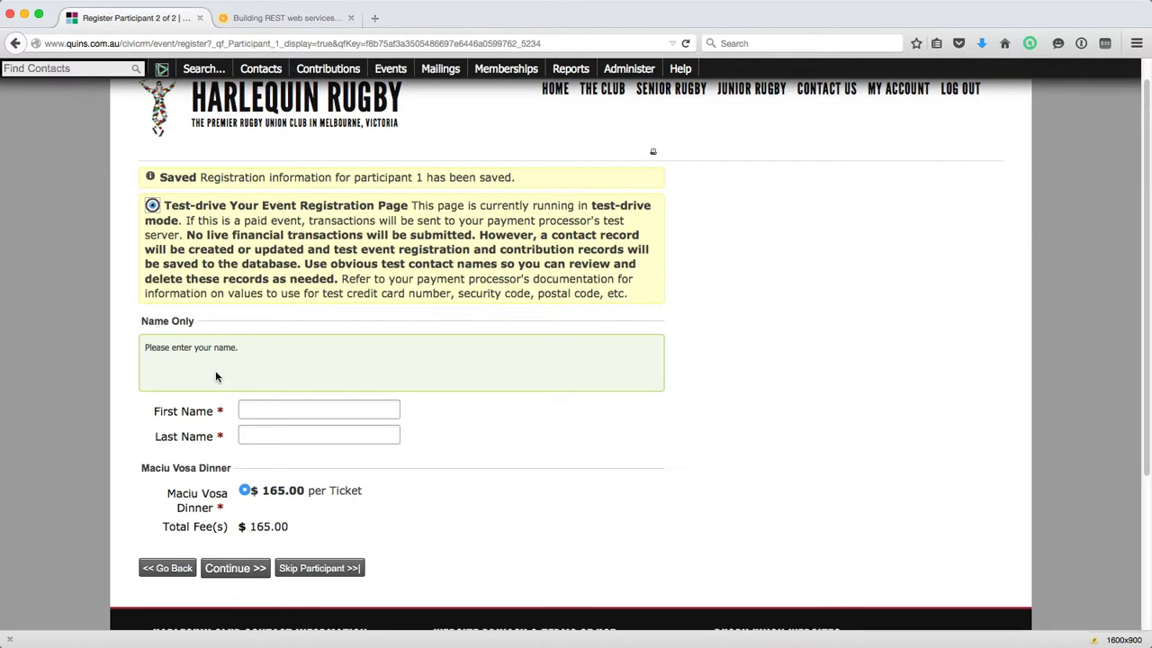
{"action": "left_click", "coordinate": [270, 407]}
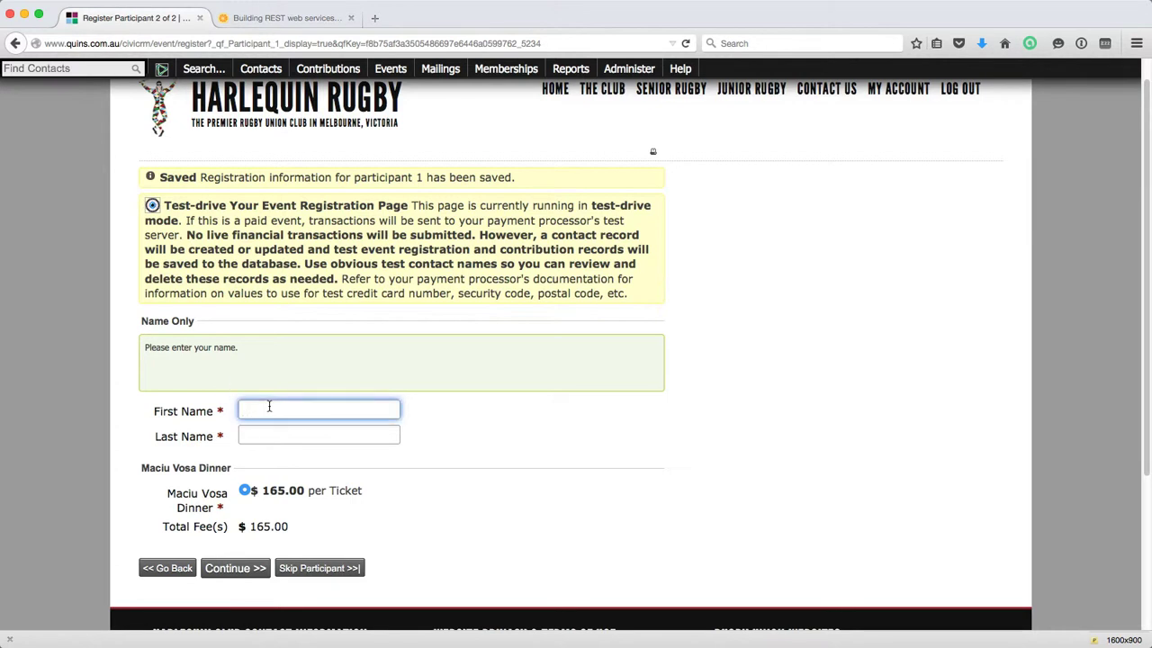
{"action": "type", "text": "L"}
{"action": "key", "text": "BackSpace"}
{"action": "key", "text": "Tab"}
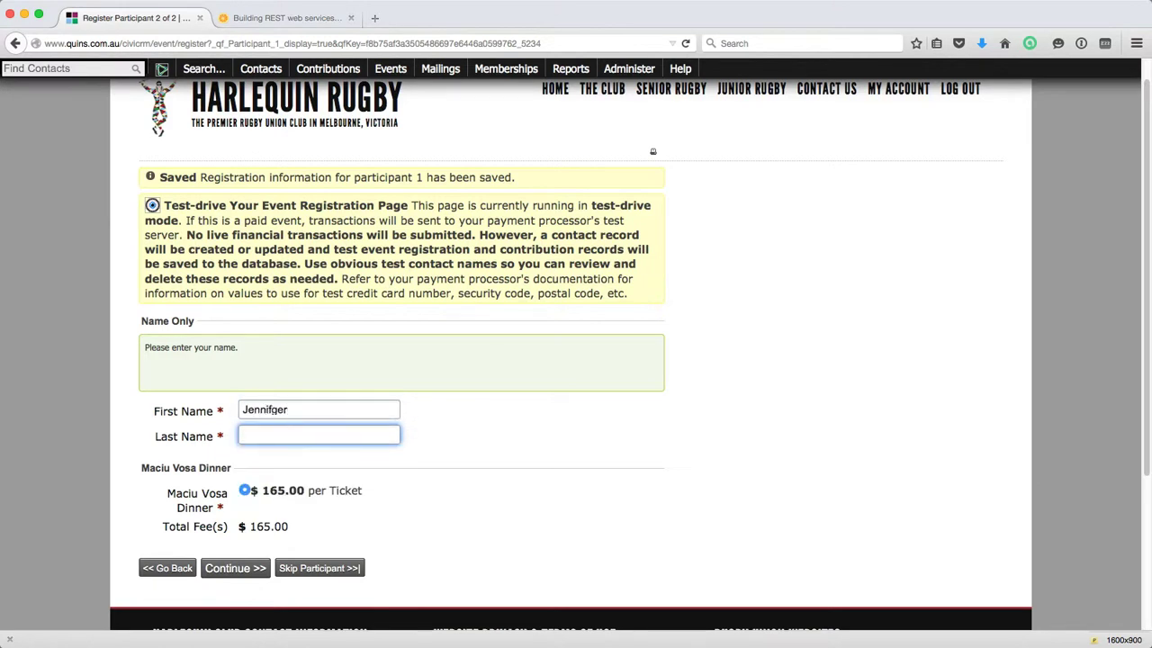
{"action": "left_click", "coordinate": [298, 405]}
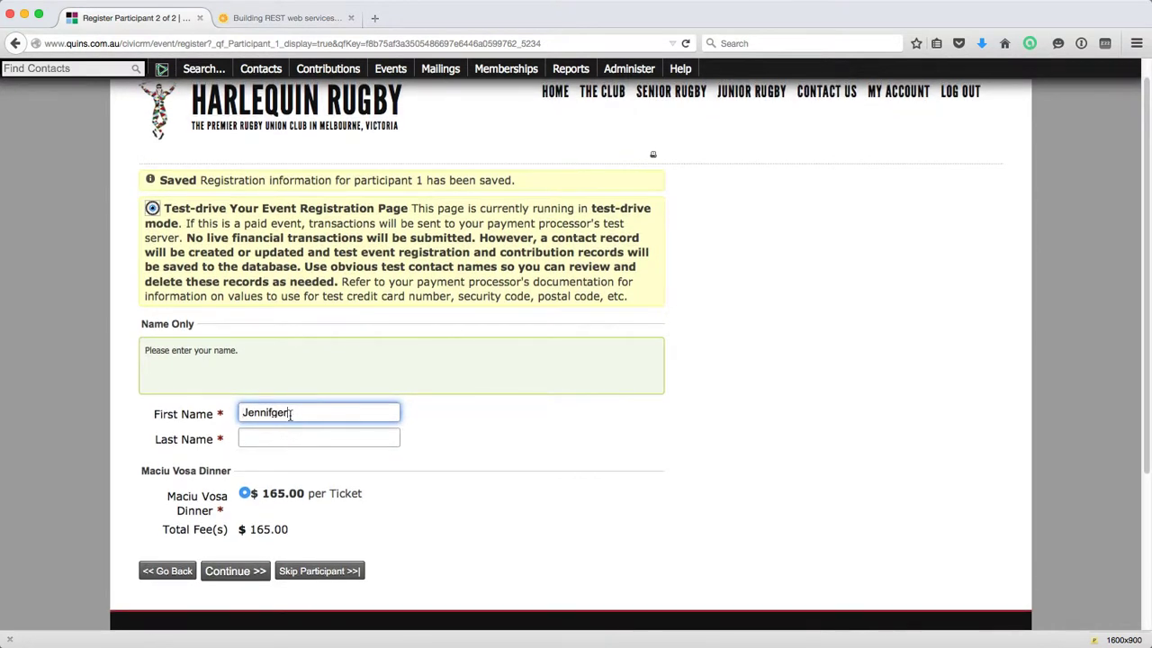
{"action": "key", "text": "BackSpace"}
{"action": "key", "text": "BackSpace"}
{"action": "key", "text": "BackSpace"}
{"action": "type", "text": "er"}
{"action": "key", "text": "Tab"}
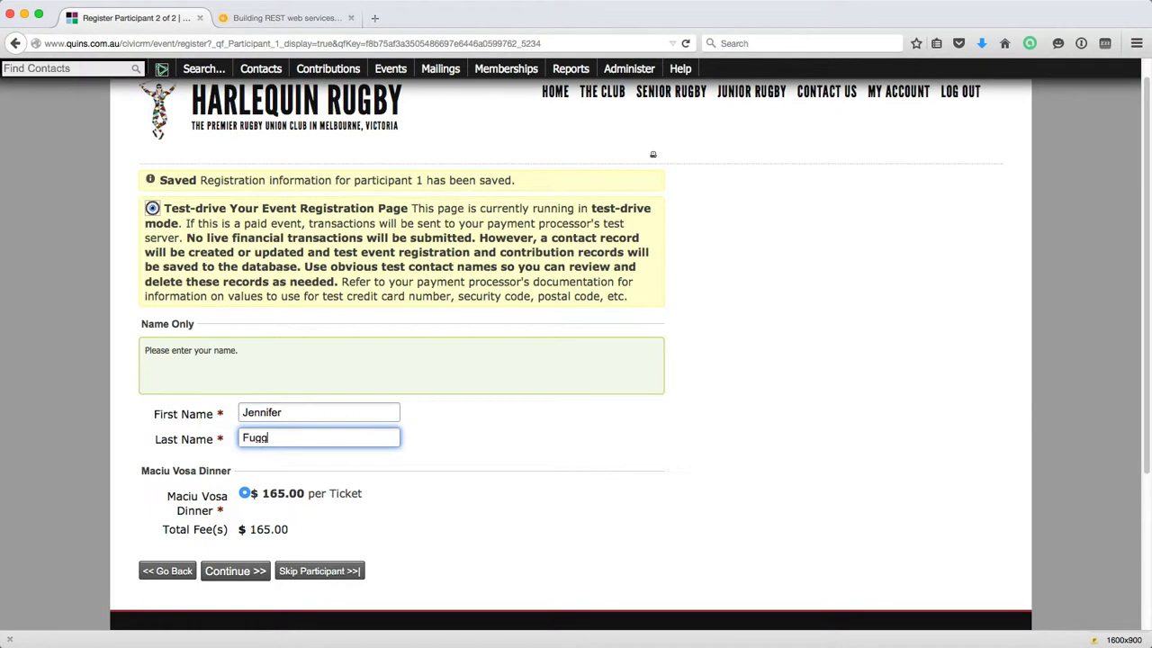
{"action": "scroll", "coordinate": [270, 455], "scroll_direction": "down", "scroll_amount": 1}
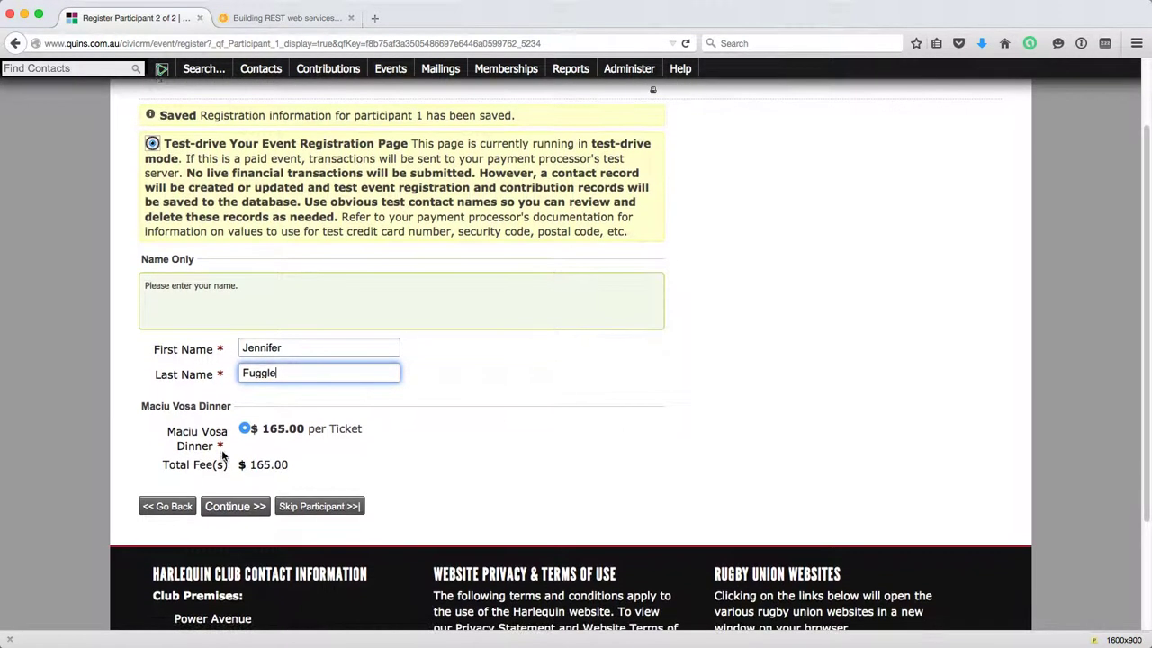
{"action": "left_click", "coordinate": [232, 510]}
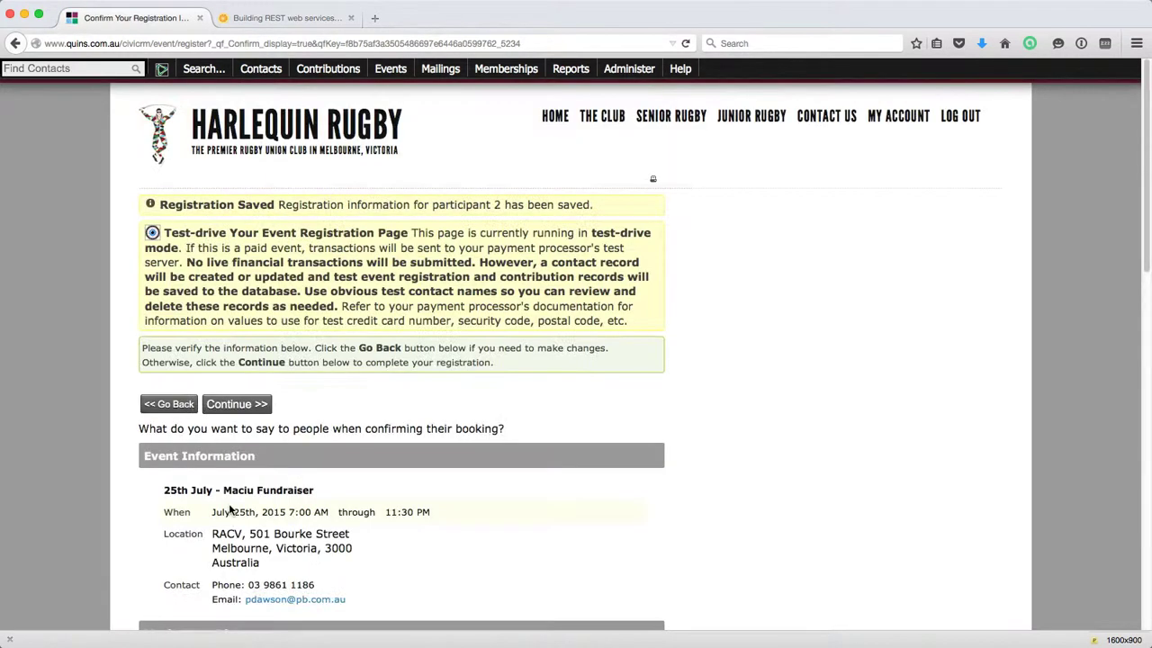
Review the two-participant $330.00 booking on the confirmation page and submit it.
{"action": "scroll", "coordinate": [320, 457], "scroll_direction": "down", "scroll_amount": 2}
{"action": "scroll", "coordinate": [320, 457], "scroll_direction": "down", "scroll_amount": 2}
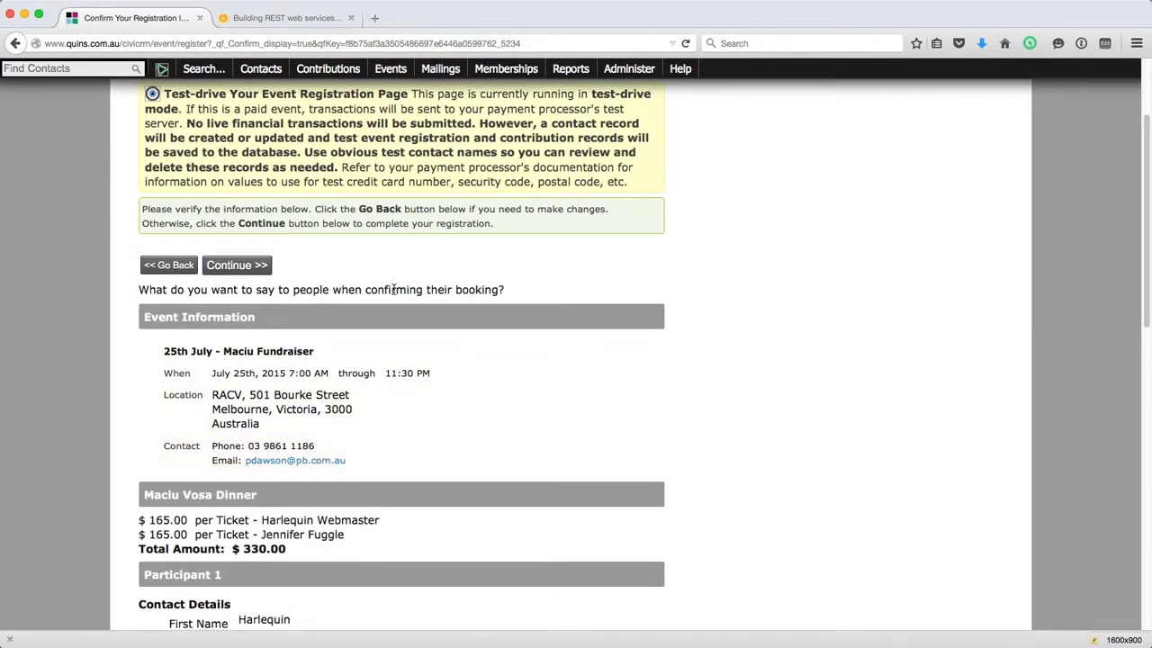
{"action": "scroll", "coordinate": [394, 288], "scroll_direction": "down", "scroll_amount": 1}
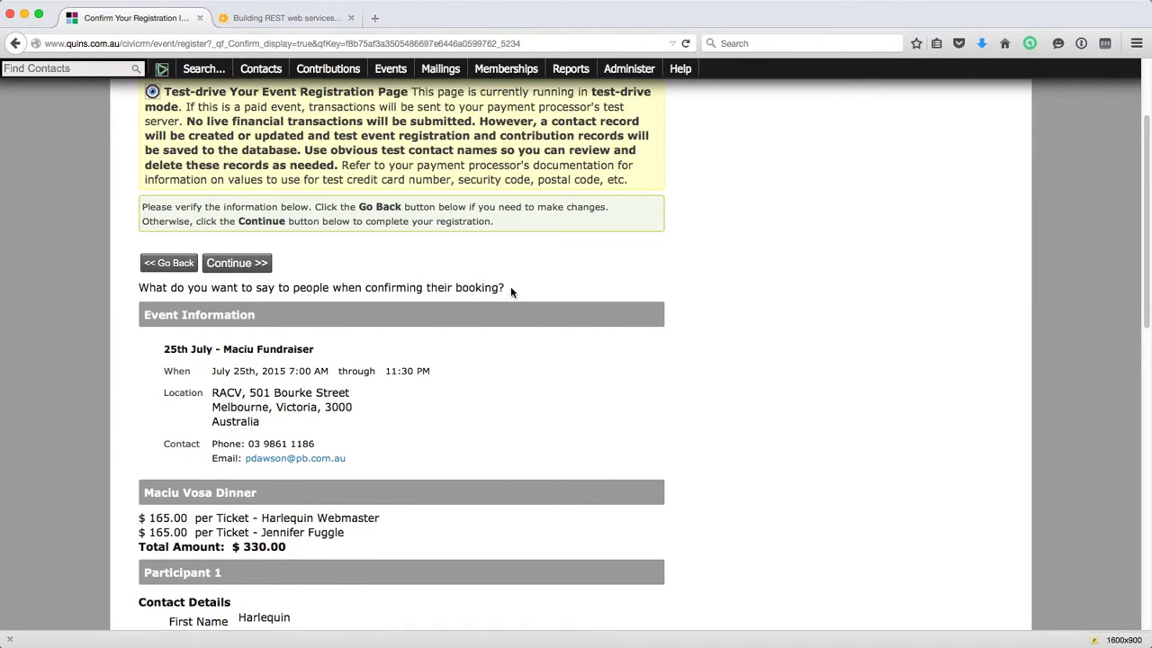
{"action": "scroll", "coordinate": [233, 342], "scroll_direction": "down", "scroll_amount": 2}
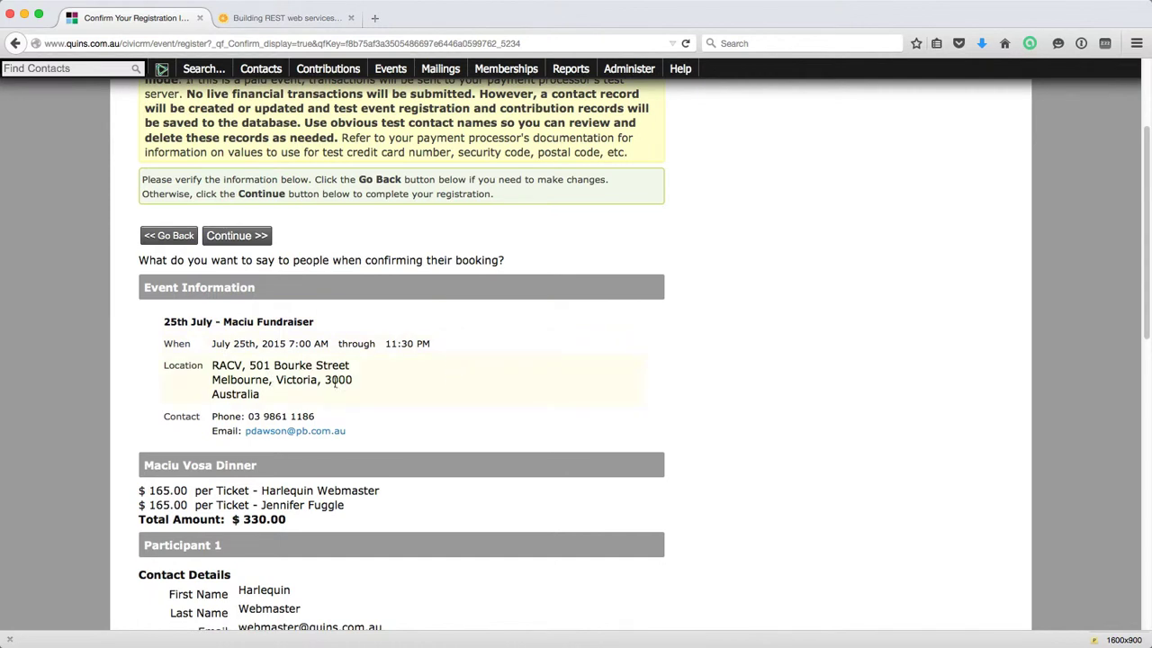
{"action": "scroll", "coordinate": [270, 431], "scroll_direction": "down", "scroll_amount": 3}
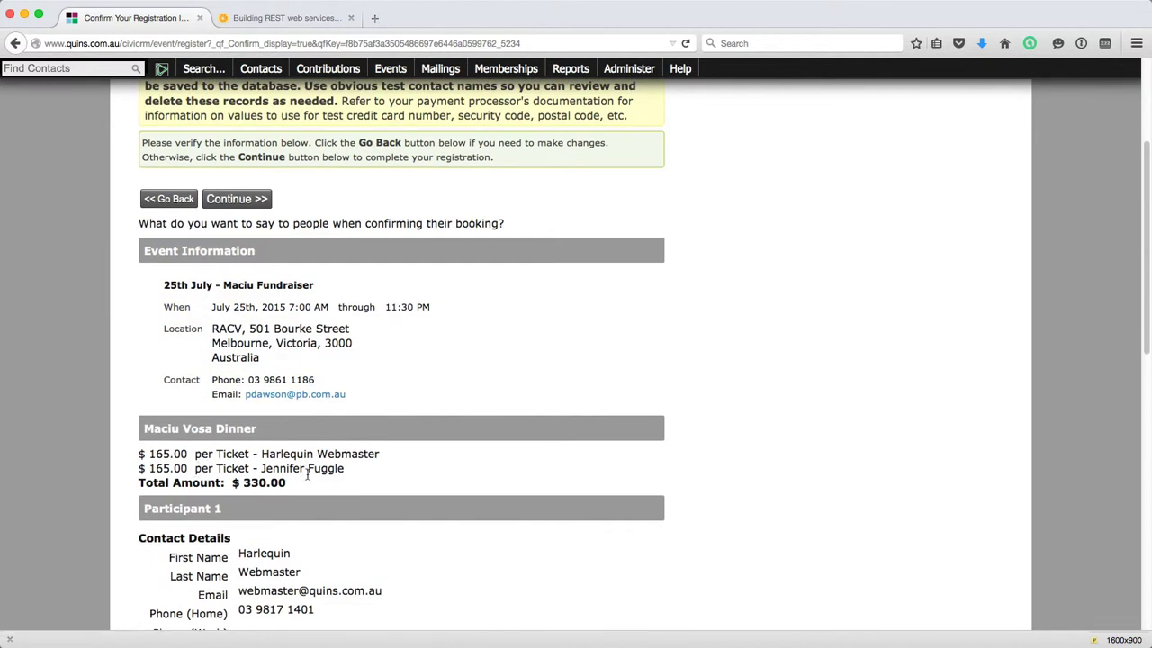
{"action": "scroll", "coordinate": [270, 477], "scroll_direction": "down", "scroll_amount": 3}
{"action": "scroll", "coordinate": [252, 484], "scroll_direction": "down", "scroll_amount": 2}
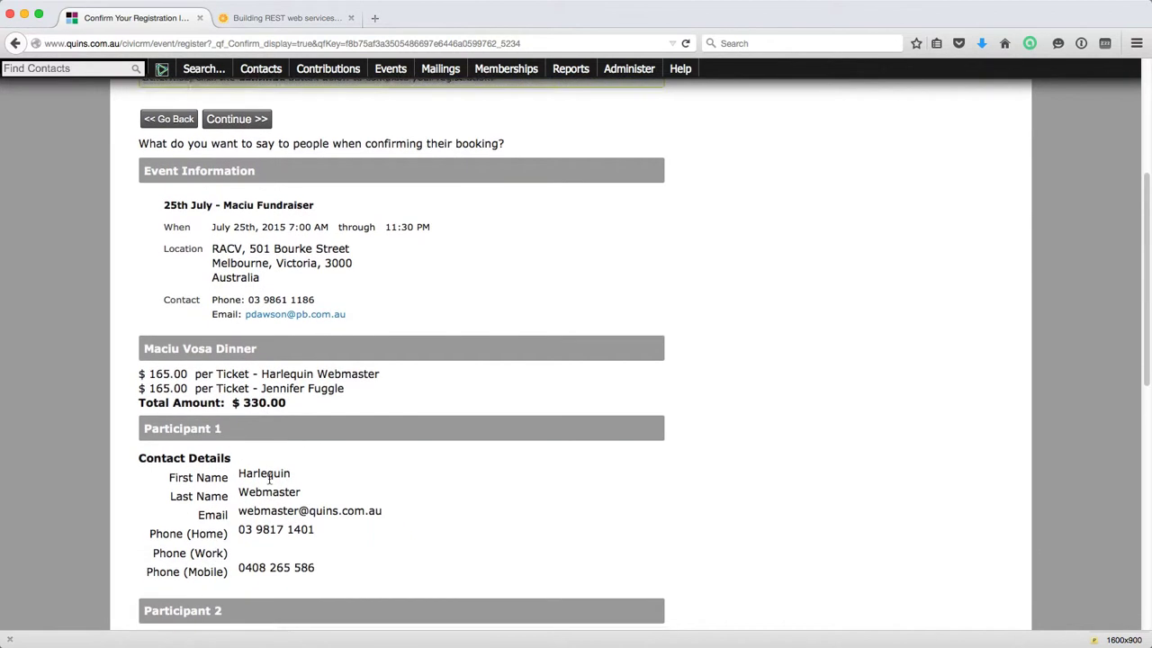
{"action": "scroll", "coordinate": [267, 478], "scroll_direction": "down", "scroll_amount": 2}
{"action": "scroll", "coordinate": [258, 466], "scroll_direction": "down", "scroll_amount": 5}
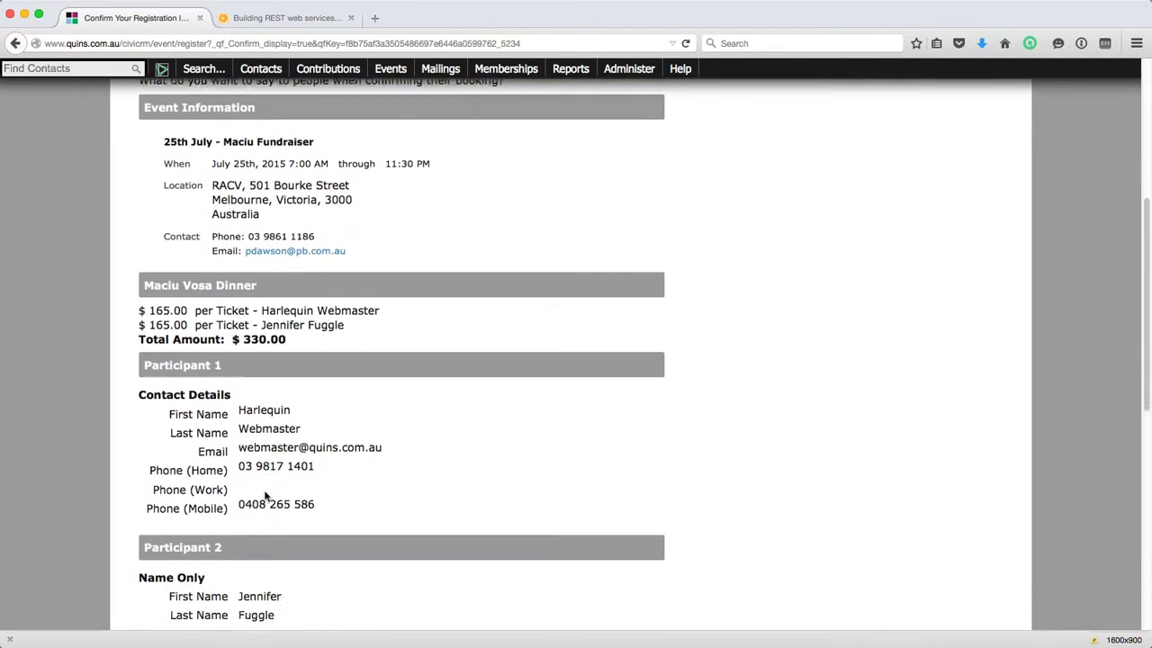
{"action": "scroll", "coordinate": [257, 490], "scroll_direction": "down", "scroll_amount": 6}
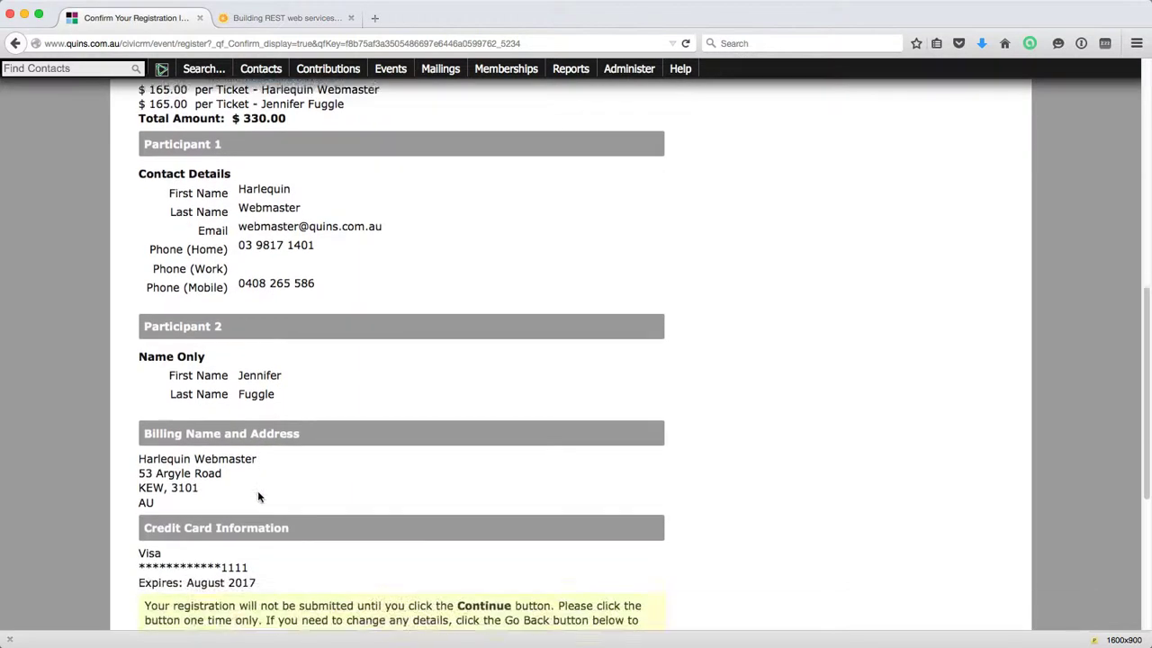
{"action": "scroll", "coordinate": [252, 484], "scroll_direction": "down", "scroll_amount": 3}
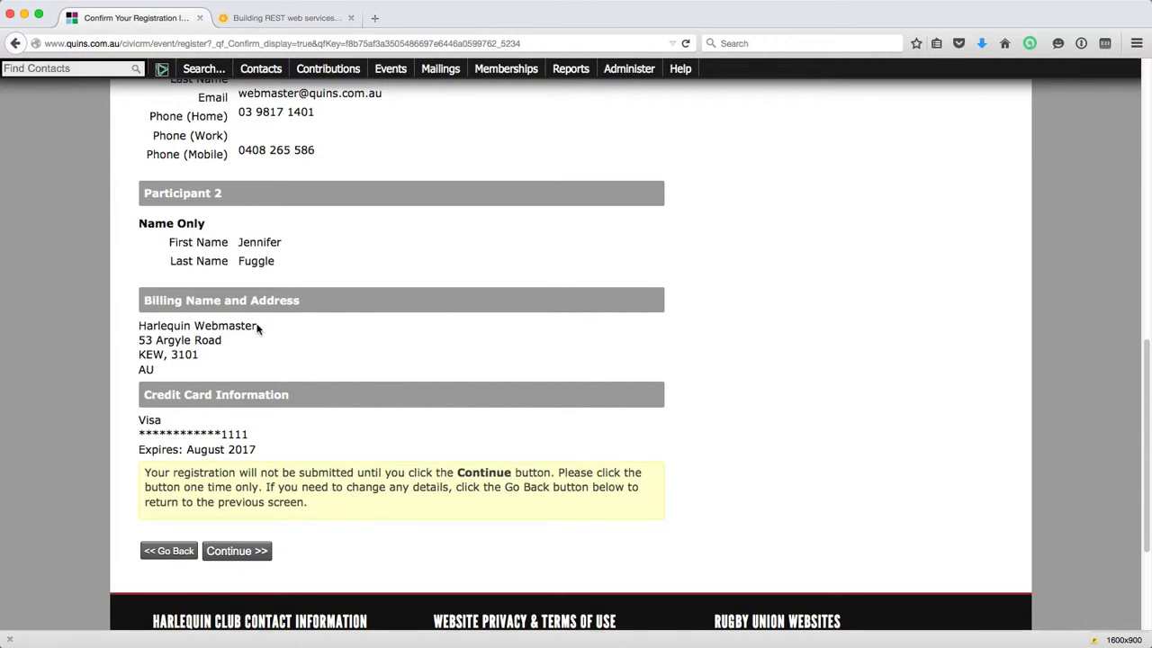
{"action": "scroll", "coordinate": [275, 293], "scroll_direction": "up", "scroll_amount": 6}
{"action": "scroll", "coordinate": [275, 293], "scroll_direction": "up", "scroll_amount": 3}
{"action": "scroll", "coordinate": [275, 290], "scroll_direction": "down", "scroll_amount": 12}
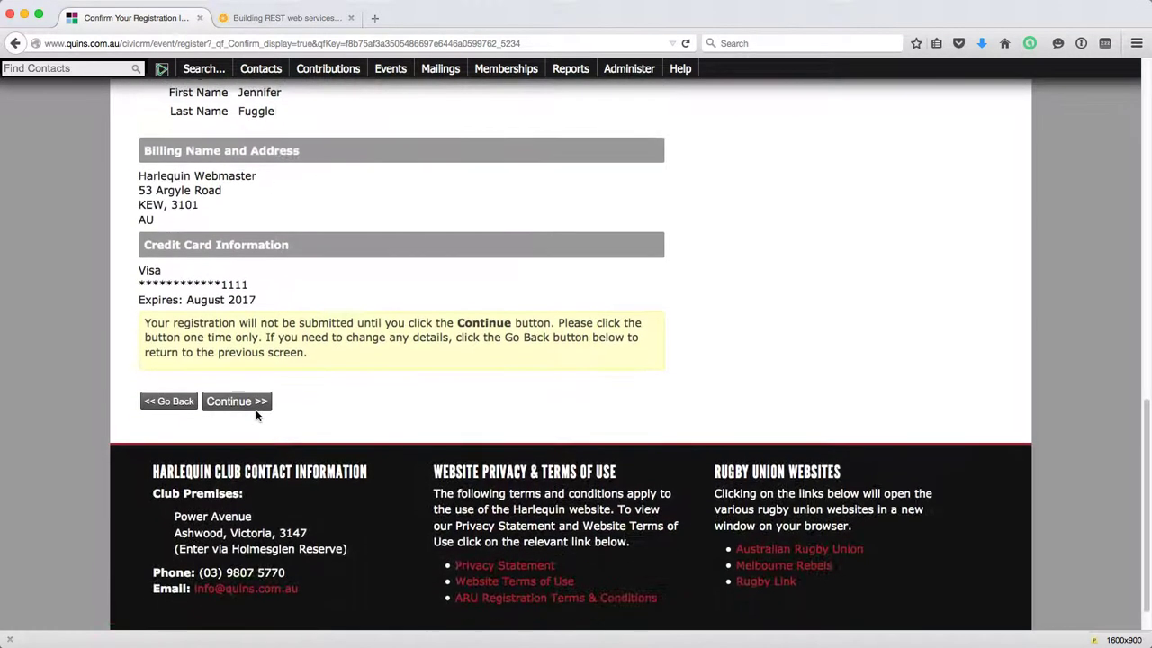
{"action": "left_click", "coordinate": [237, 392]}
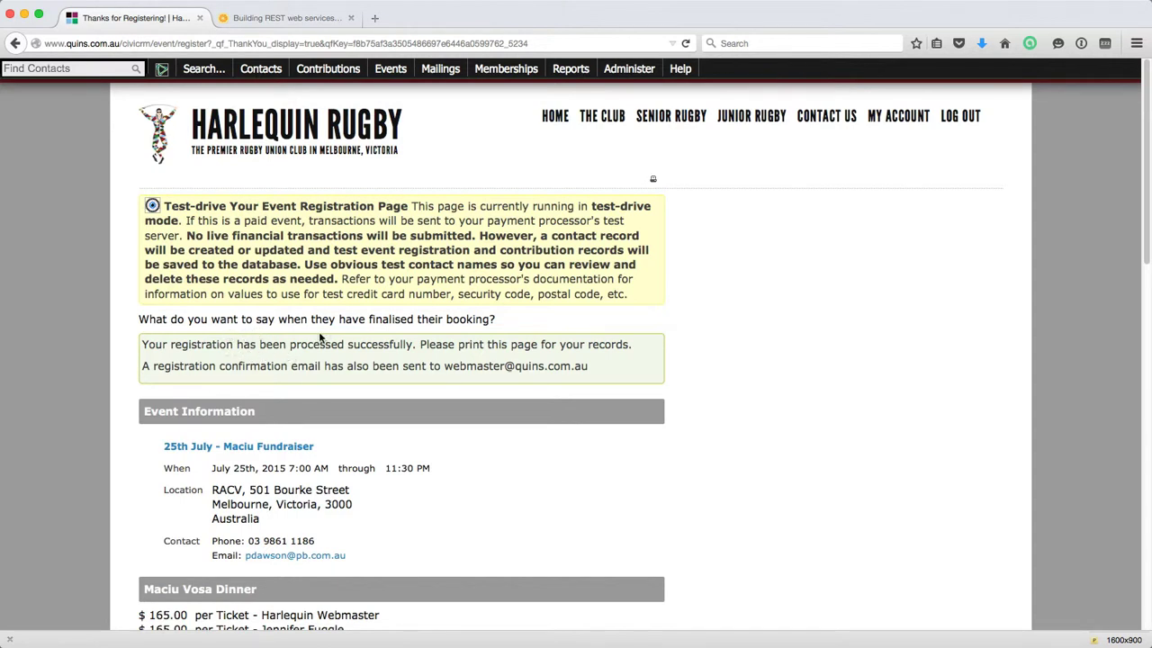
{"action": "scroll", "coordinate": [279, 340], "scroll_direction": "down", "scroll_amount": 1}
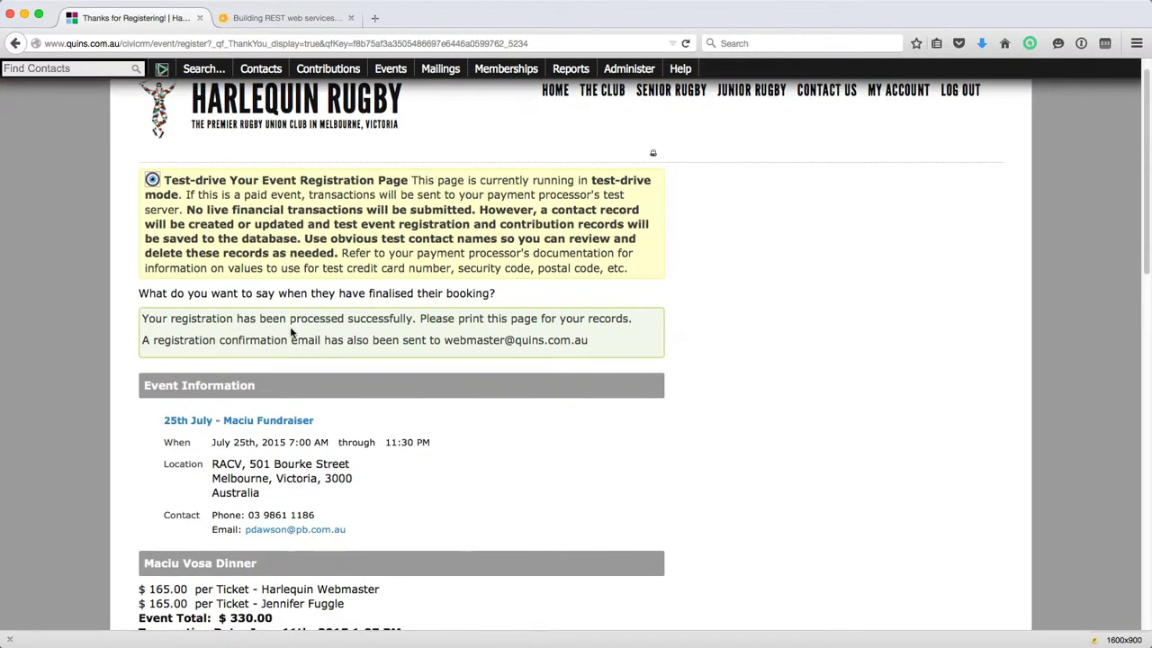
{"action": "scroll", "coordinate": [290, 328], "scroll_direction": "down", "scroll_amount": 1}
{"action": "scroll", "coordinate": [290, 328], "scroll_direction": "down", "scroll_amount": 1}
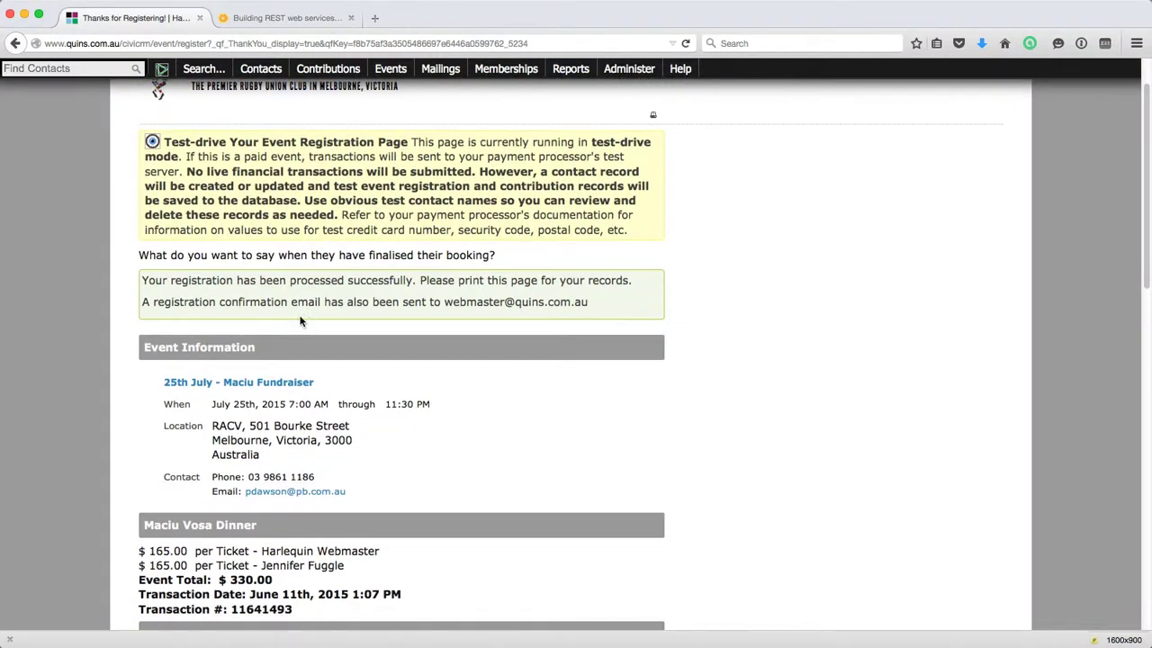
{"action": "scroll", "coordinate": [288, 313], "scroll_direction": "down", "scroll_amount": 1}
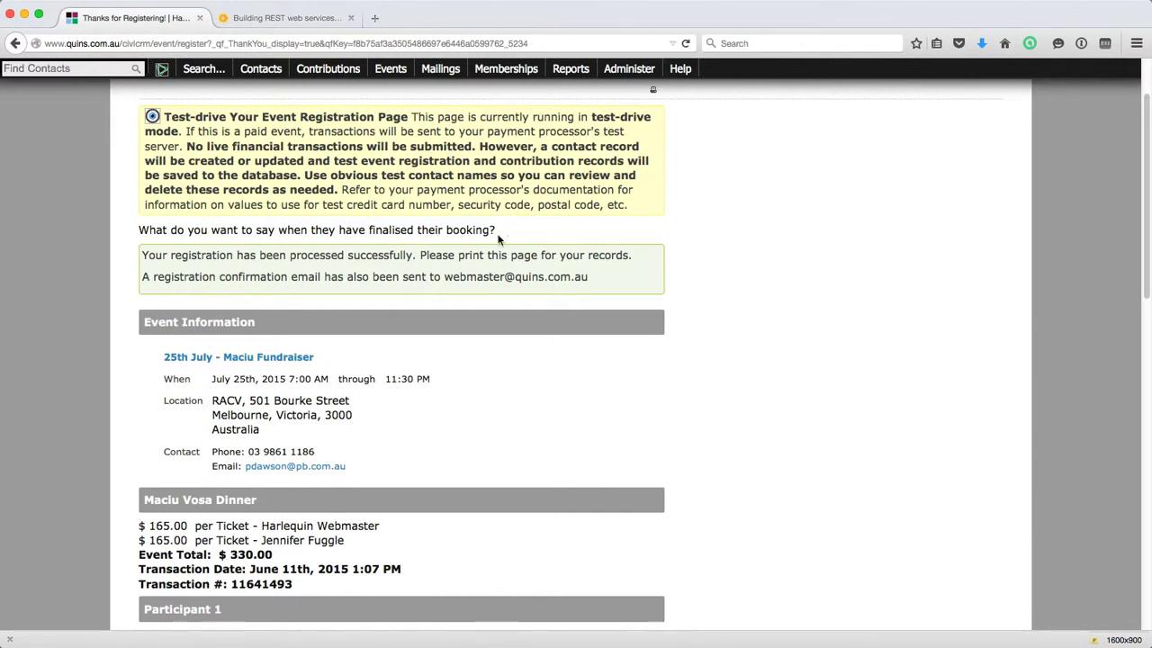
{"action": "scroll", "coordinate": [324, 366], "scroll_direction": "down", "scroll_amount": 1}
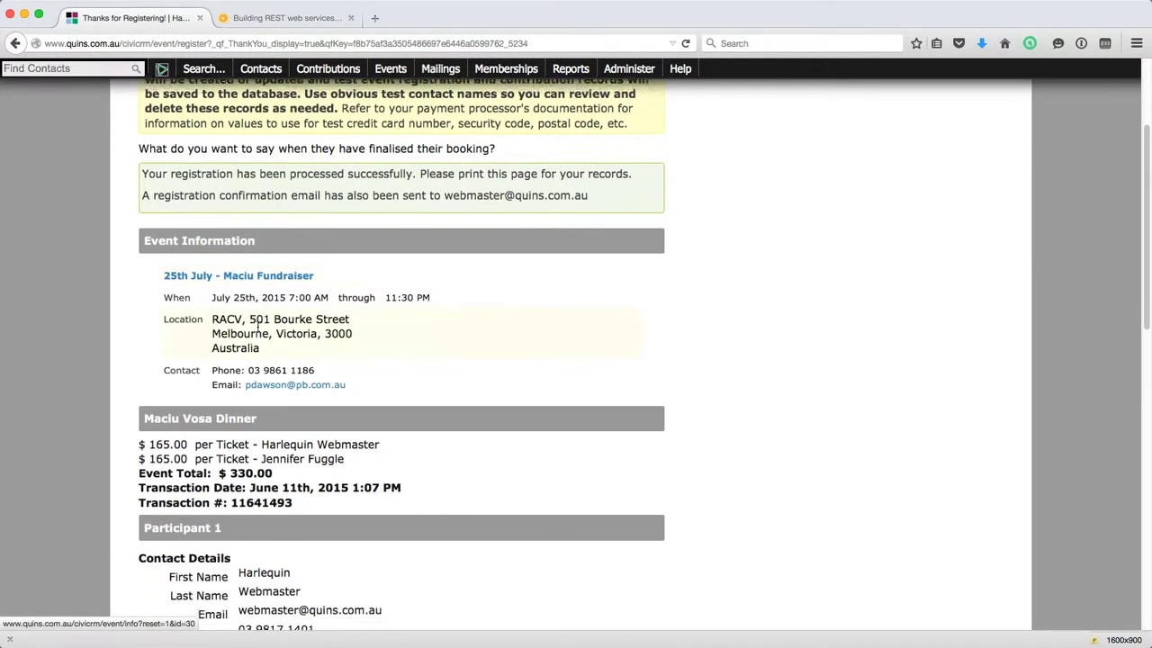
{"action": "scroll", "coordinate": [259, 332], "scroll_direction": "down", "scroll_amount": 3}
{"action": "scroll", "coordinate": [260, 332], "scroll_direction": "down", "scroll_amount": 2}
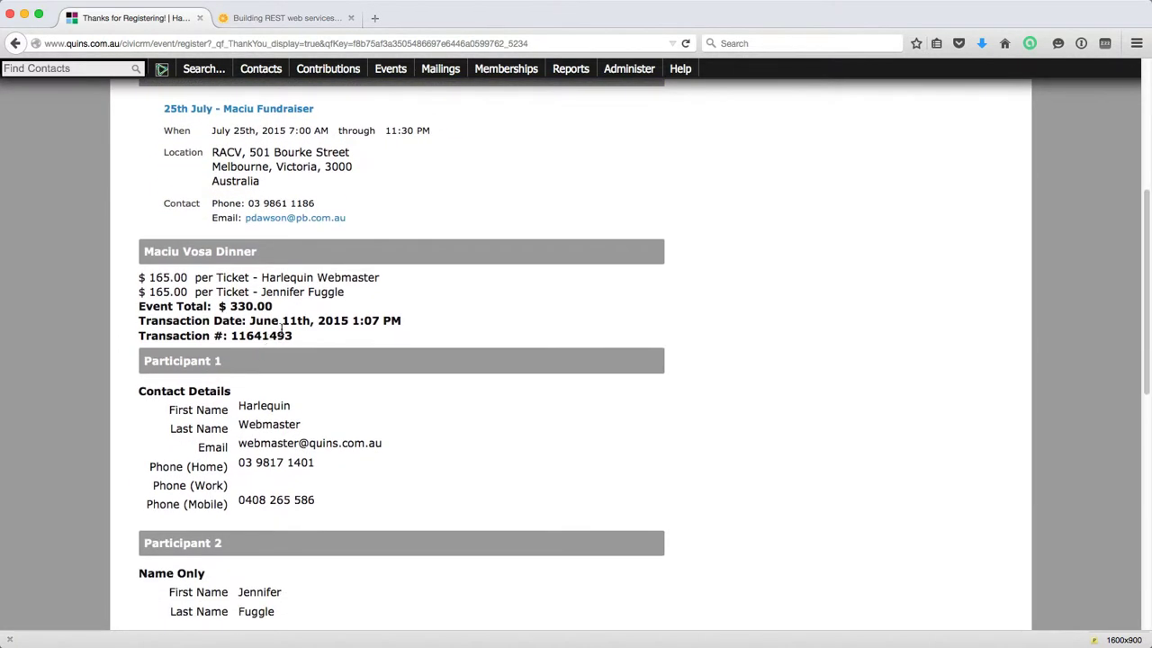
{"action": "scroll", "coordinate": [282, 385], "scroll_direction": "down", "scroll_amount": 3}
{"action": "scroll", "coordinate": [264, 419], "scroll_direction": "down", "scroll_amount": 6}
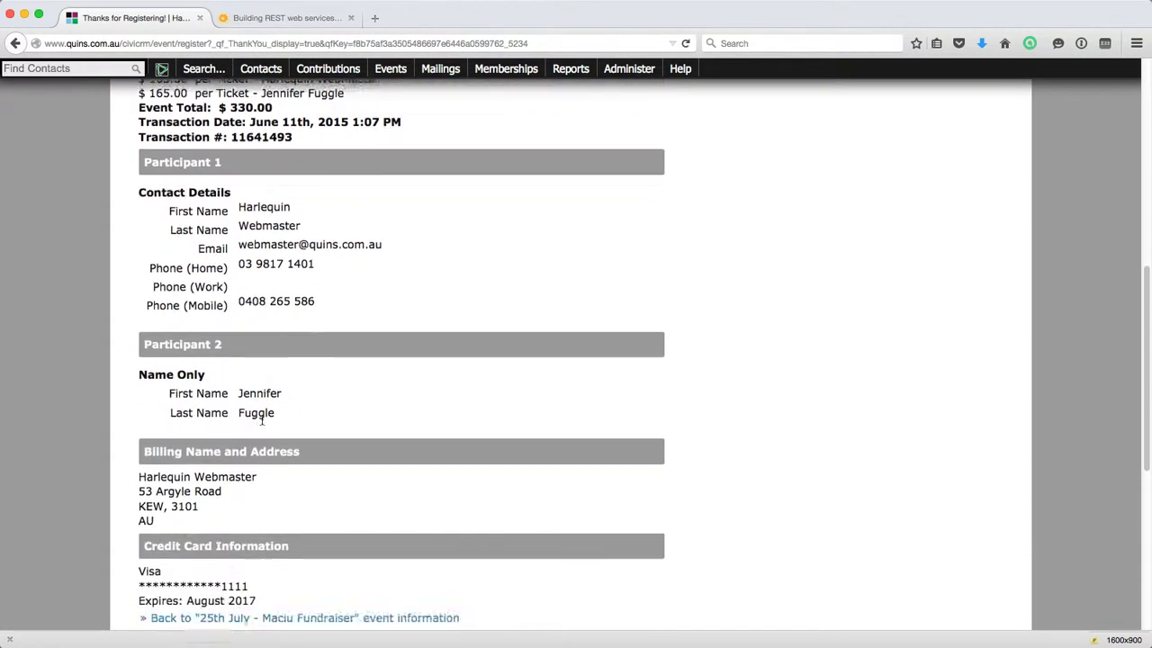
{"action": "scroll", "coordinate": [234, 456], "scroll_direction": "down", "scroll_amount": 2}
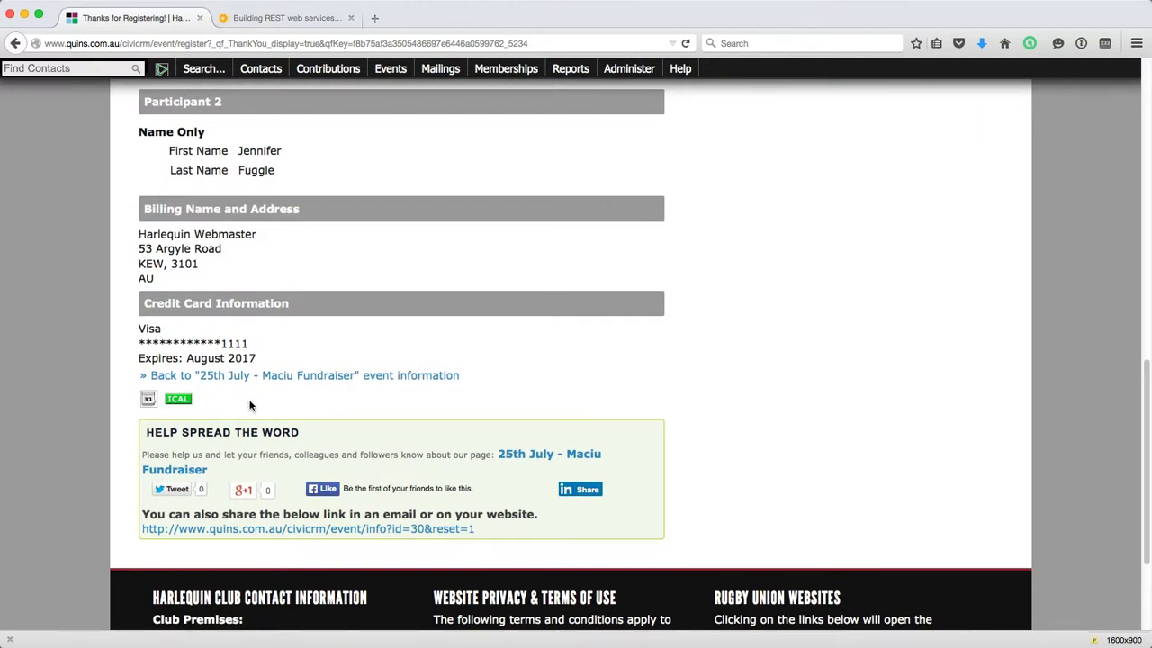
{"action": "scroll", "coordinate": [250, 404], "scroll_direction": "down", "scroll_amount": 1}
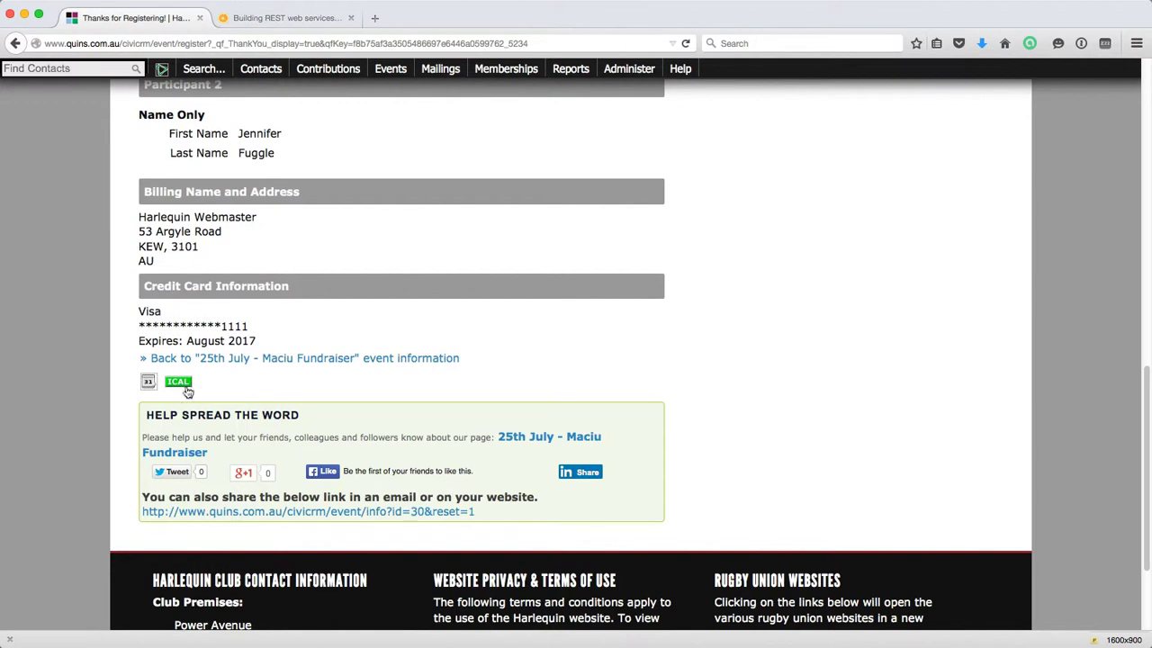
{"action": "scroll", "coordinate": [269, 385], "scroll_direction": "down", "scroll_amount": 1}
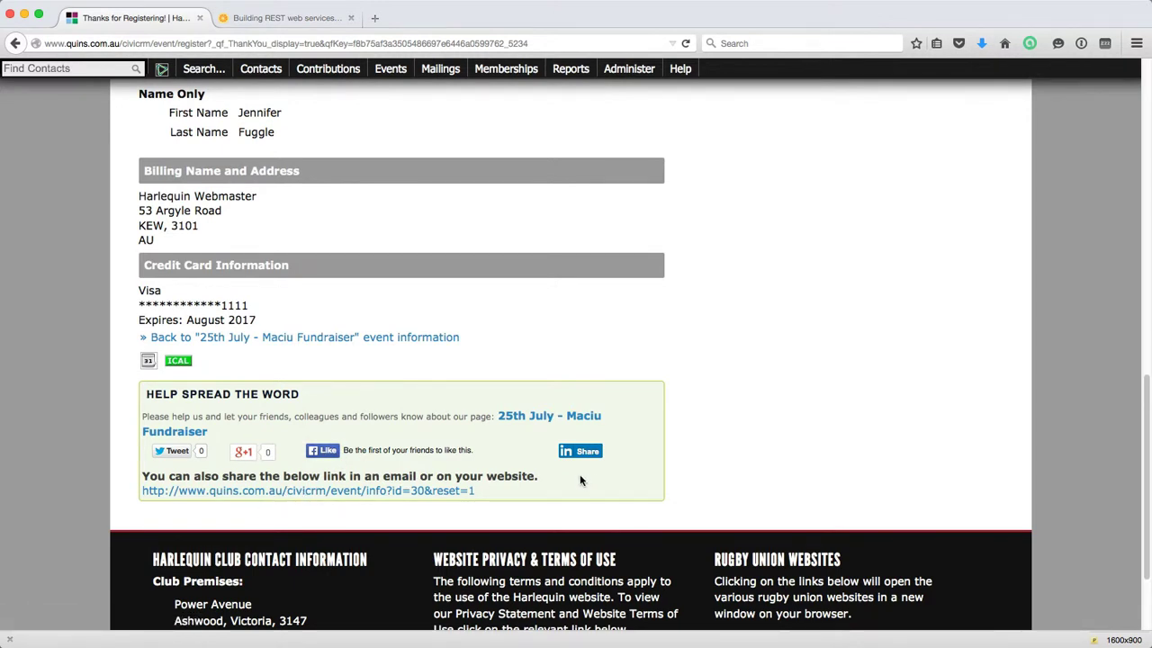
{"action": "scroll", "coordinate": [581, 481], "scroll_direction": "down", "scroll_amount": 1}
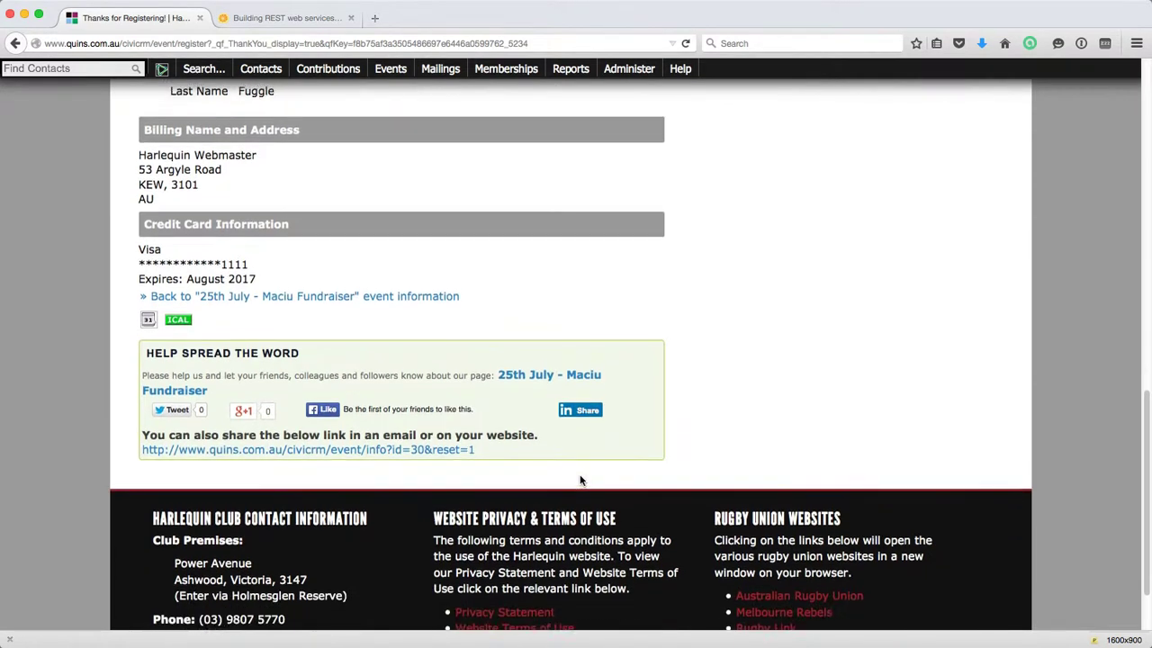
{"action": "scroll", "coordinate": [746, 465], "scroll_direction": "up", "scroll_amount": 15}
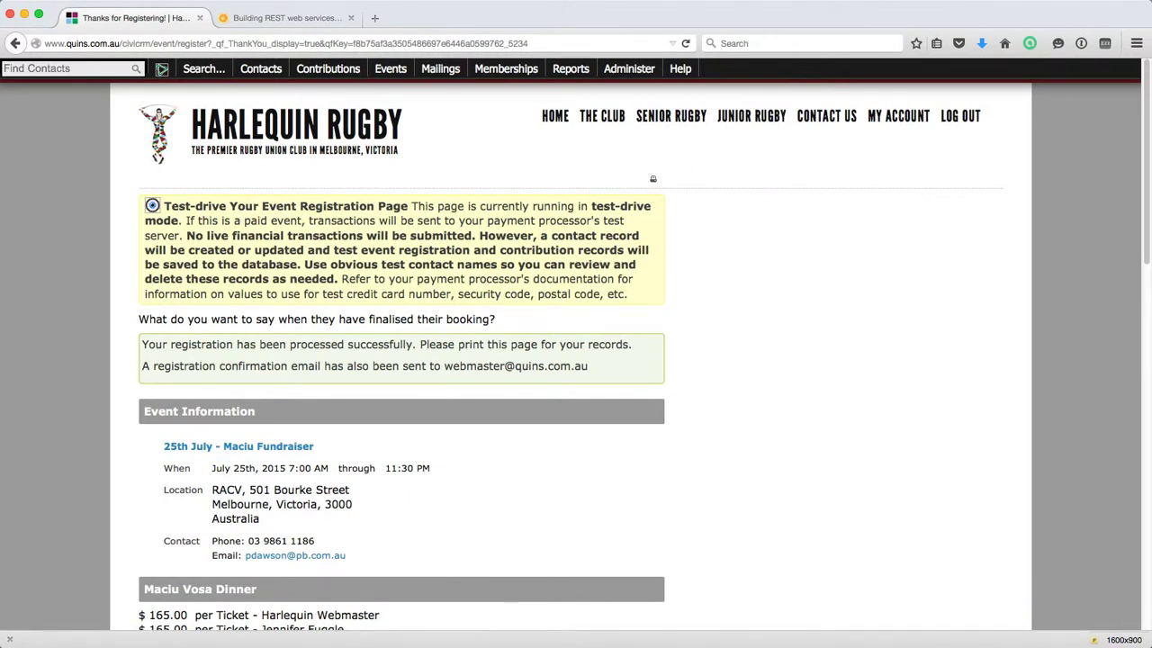
{"action": "key", "text": "super+Tab"}
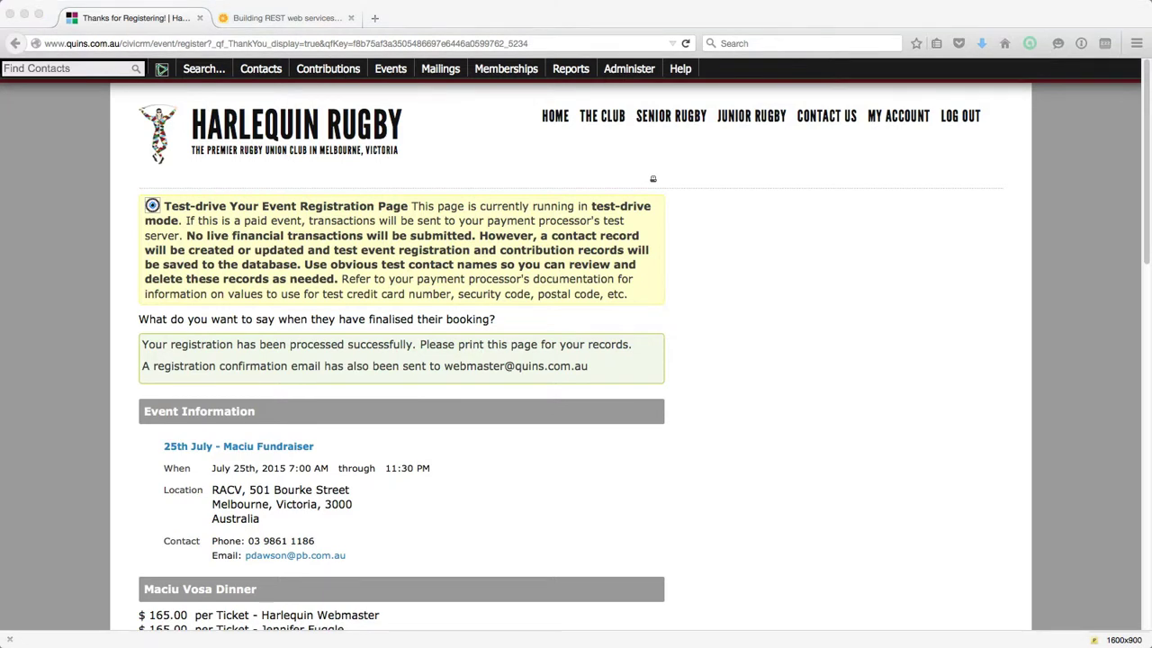